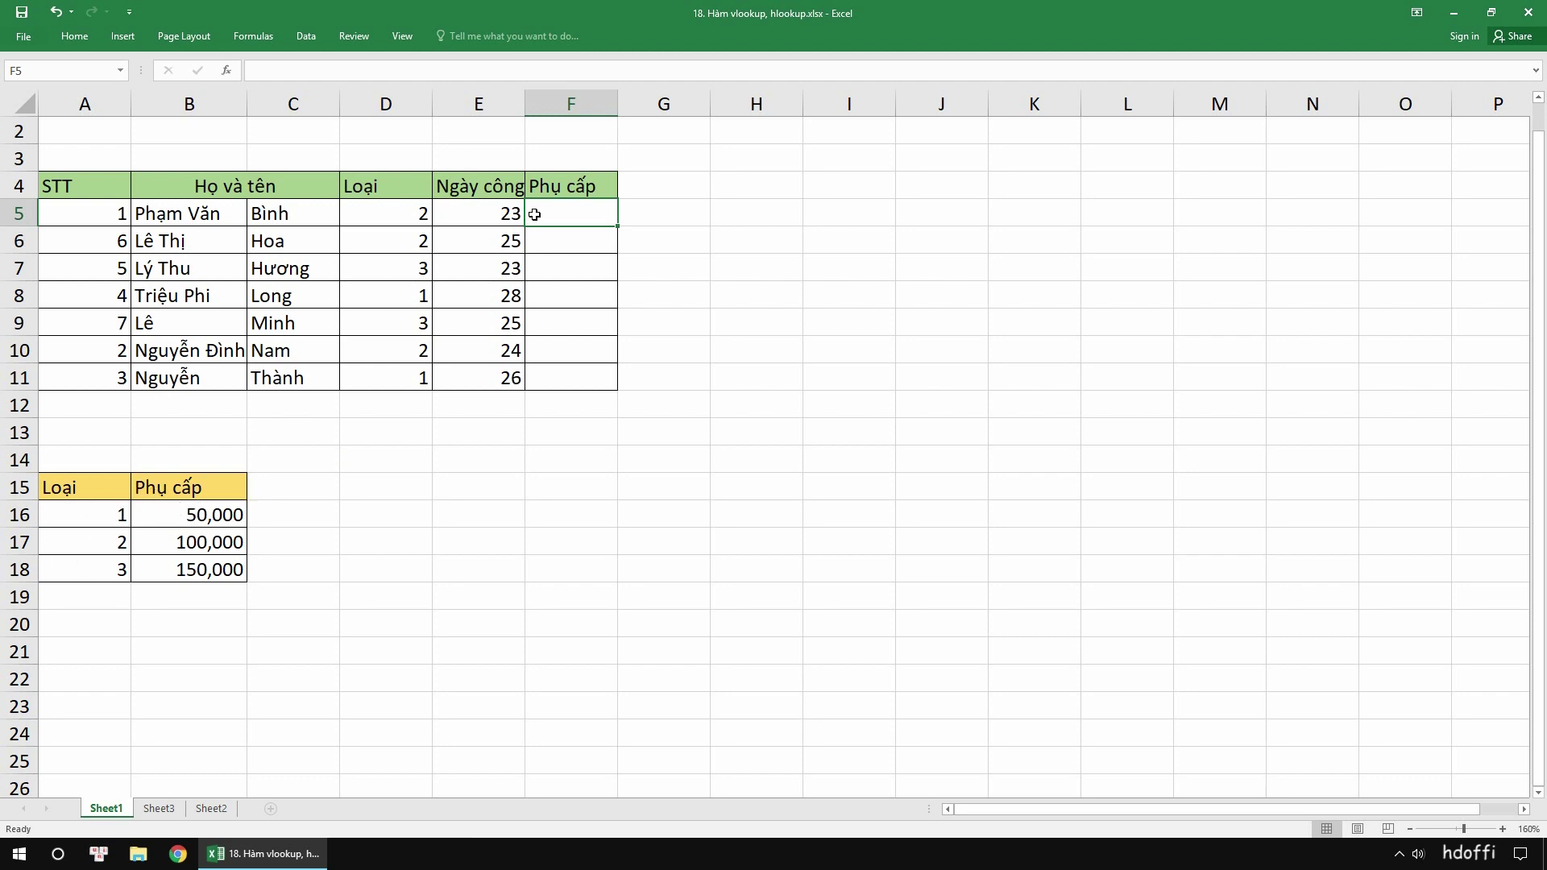
Begin F5 as =VLOOKUP(D5,$A$16:$B$18 with the rate table locked absolute.
text(=)
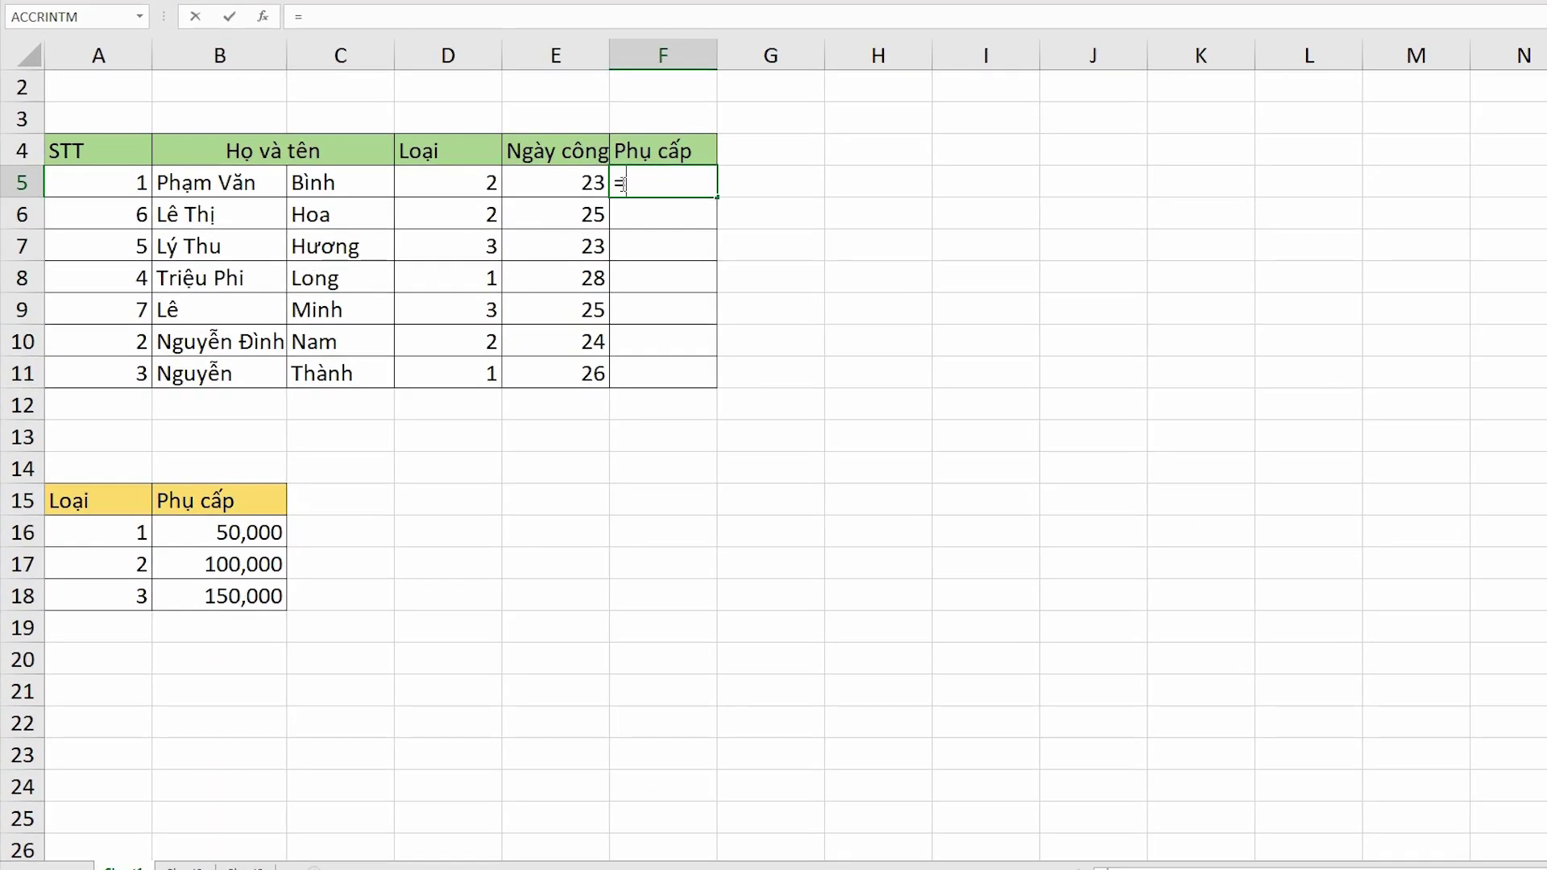
text(v)
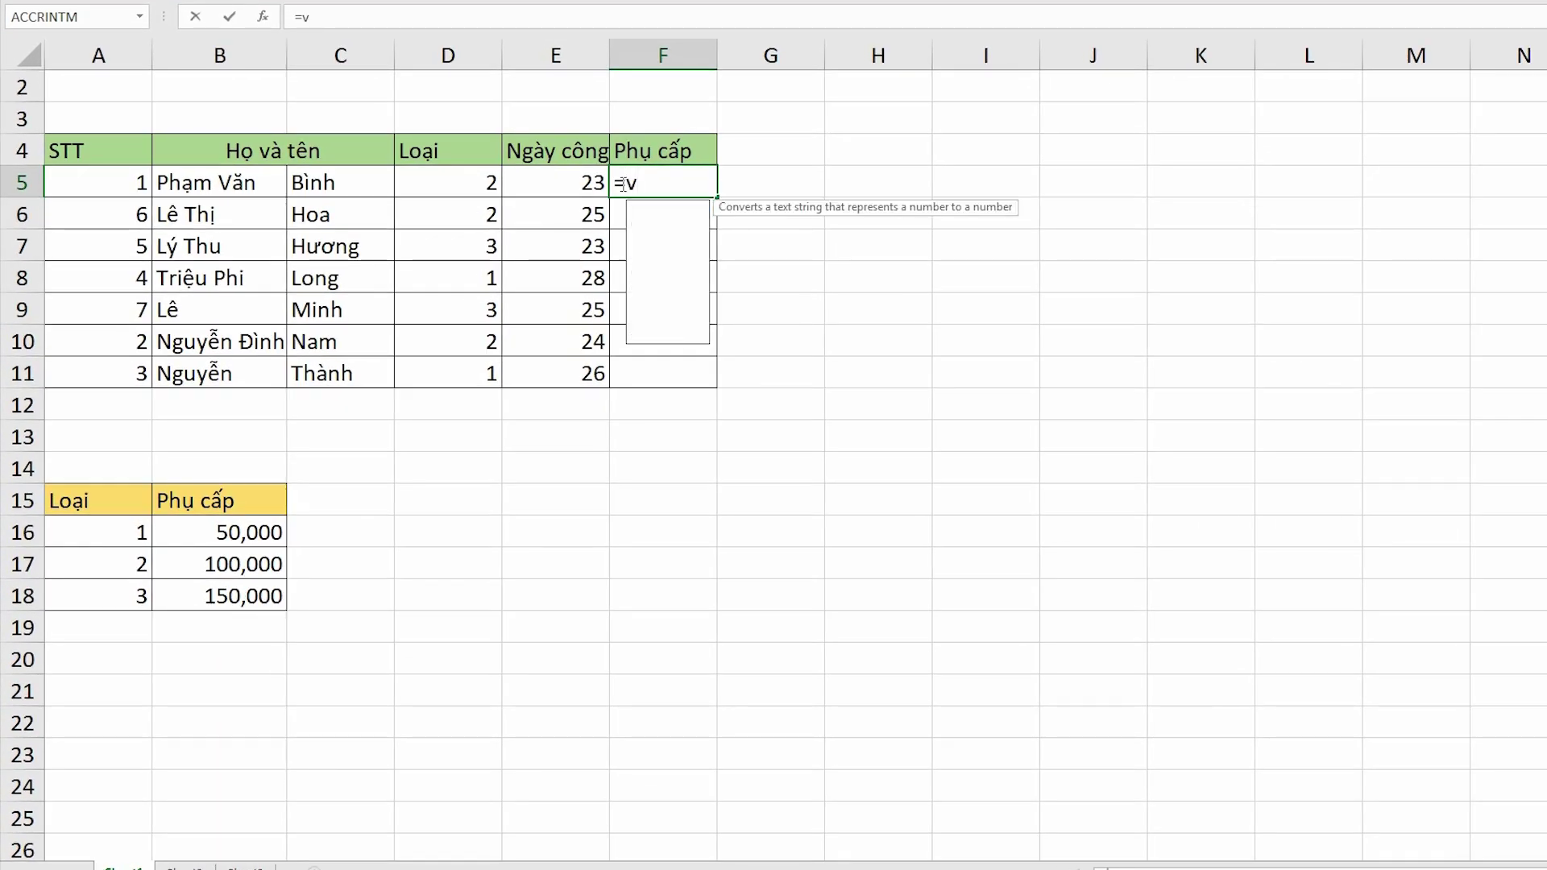
text(lo)
key(Tab)
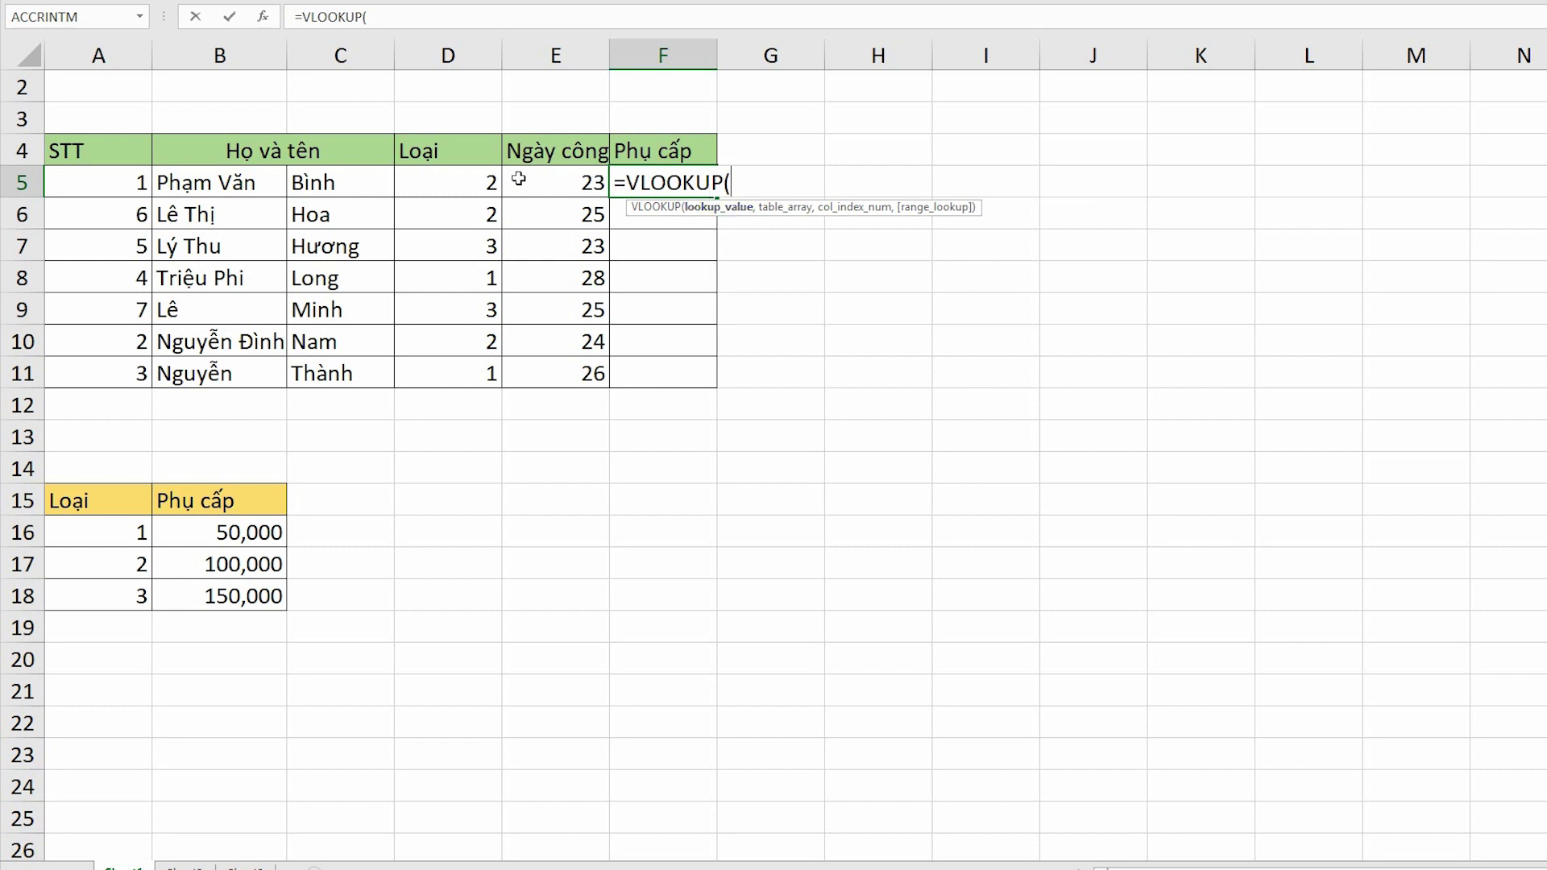
click(462, 179)
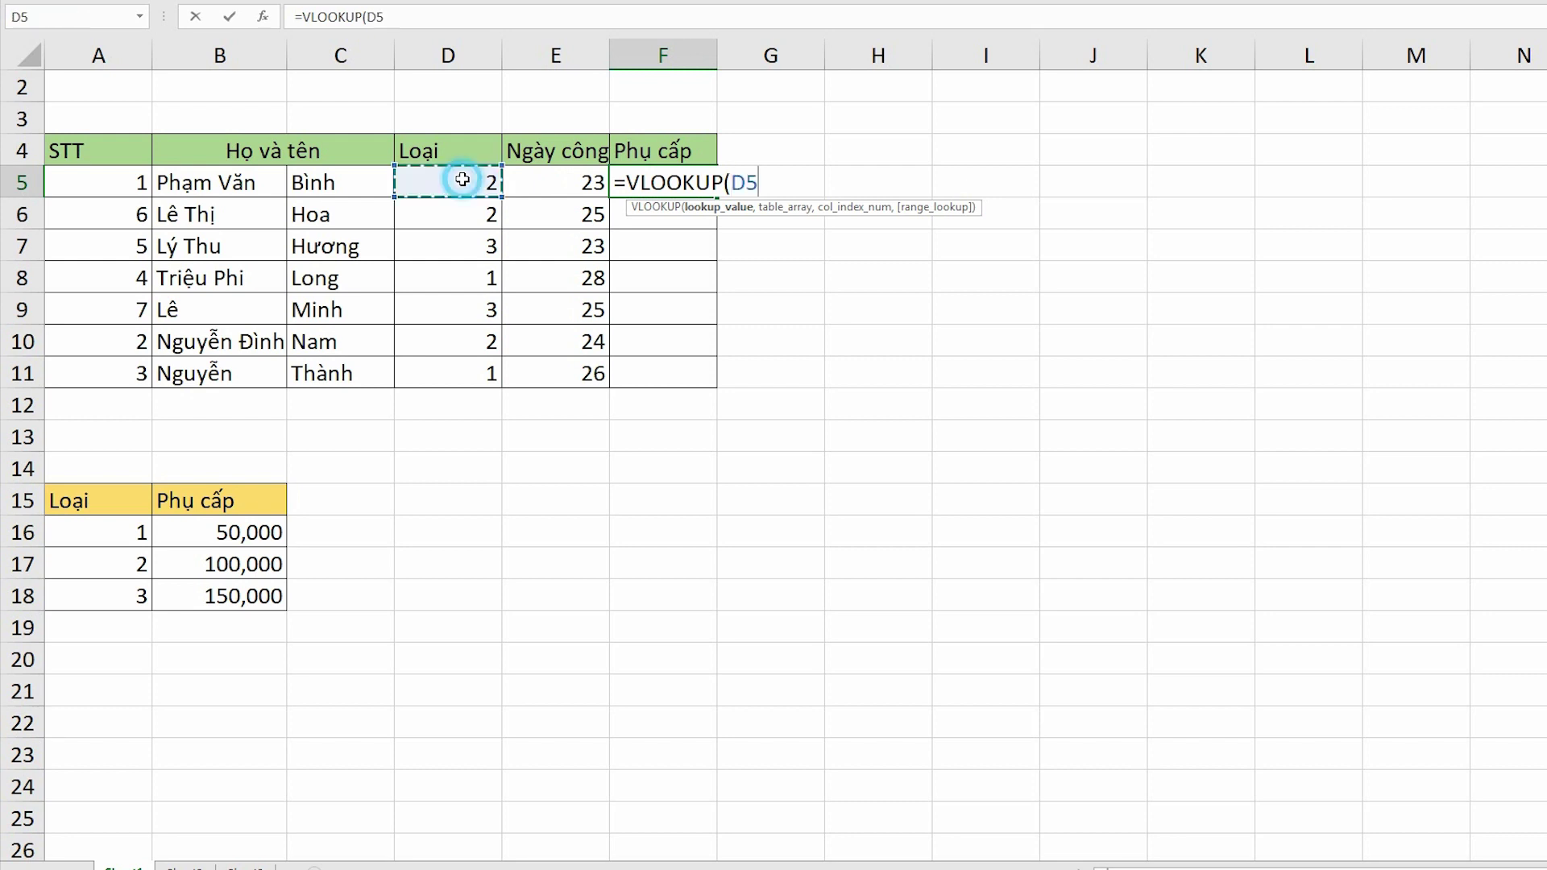
text(,)
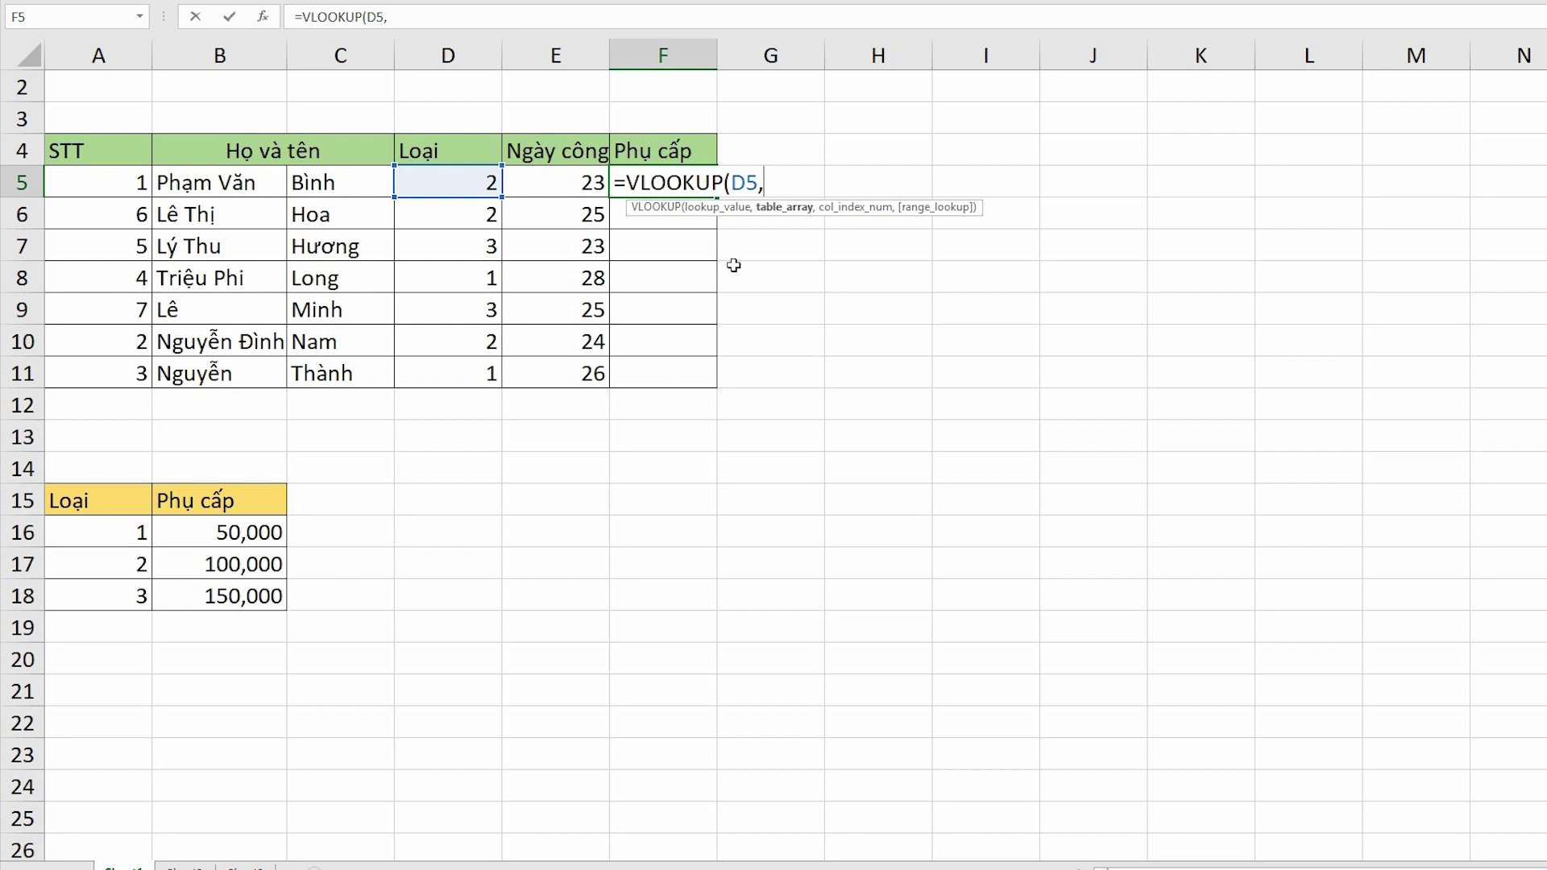
click(104, 534)
drag(155, 558, 225, 600)
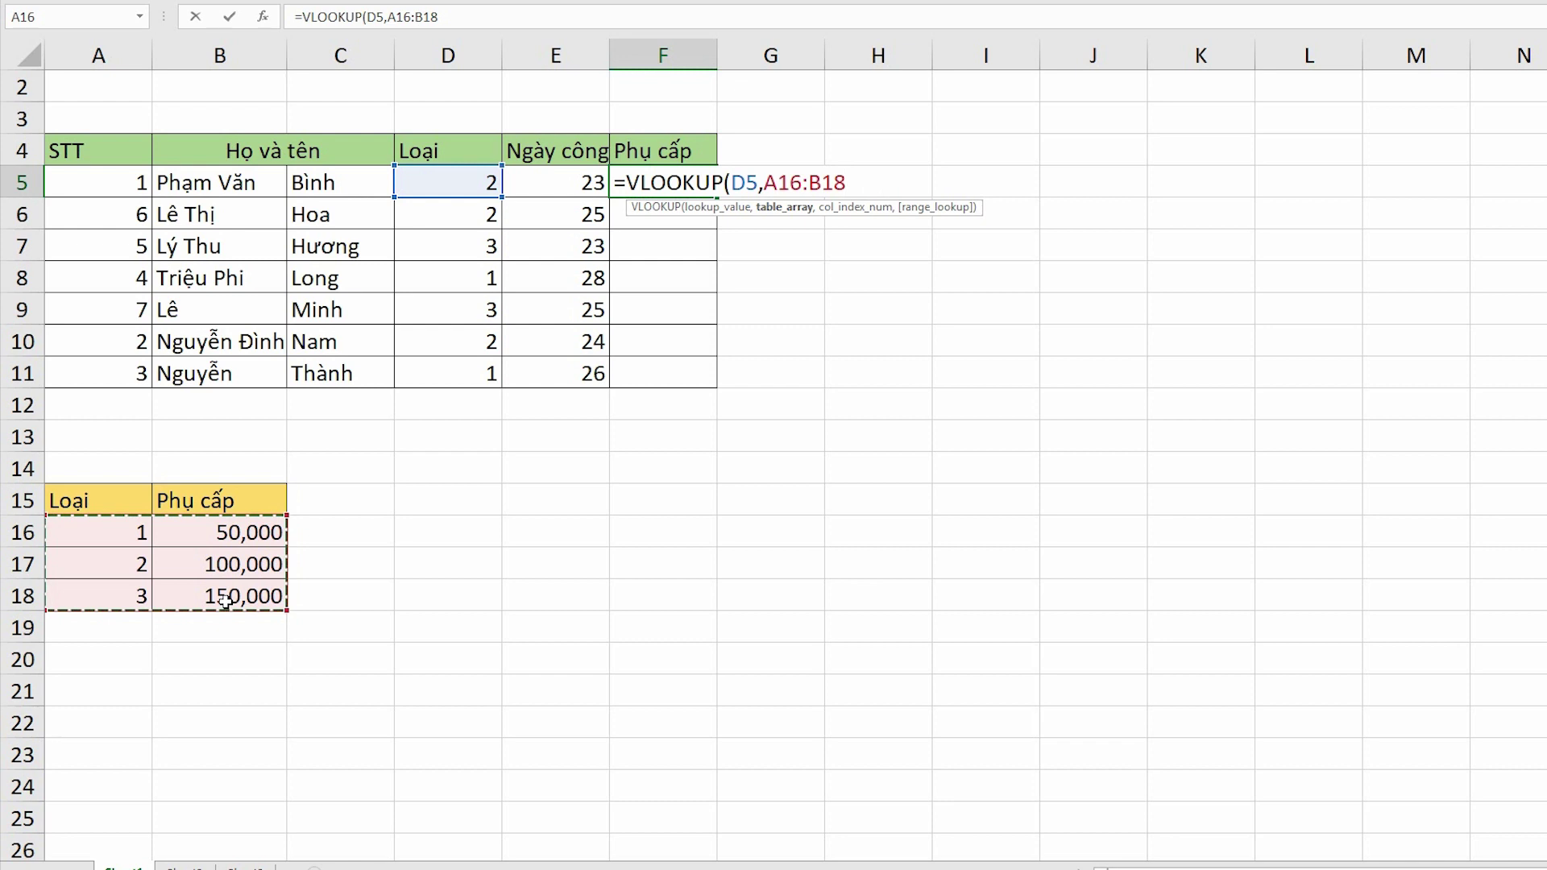
key(F4)
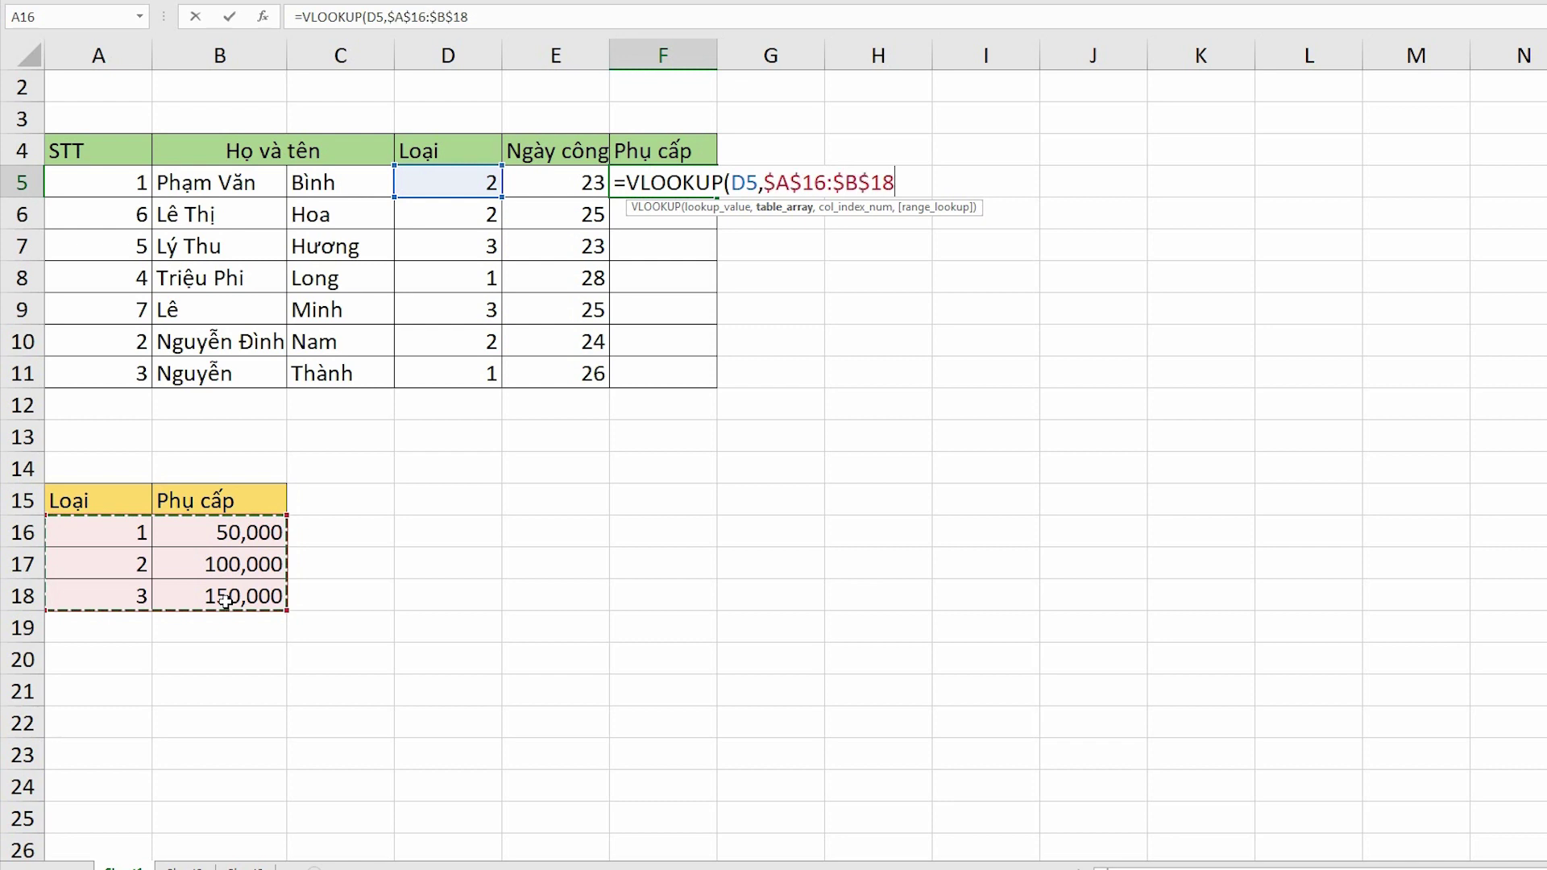
Add column index 2 to the F5 VLOOKUP so it returns the Phụ cấp amount.
text(,)
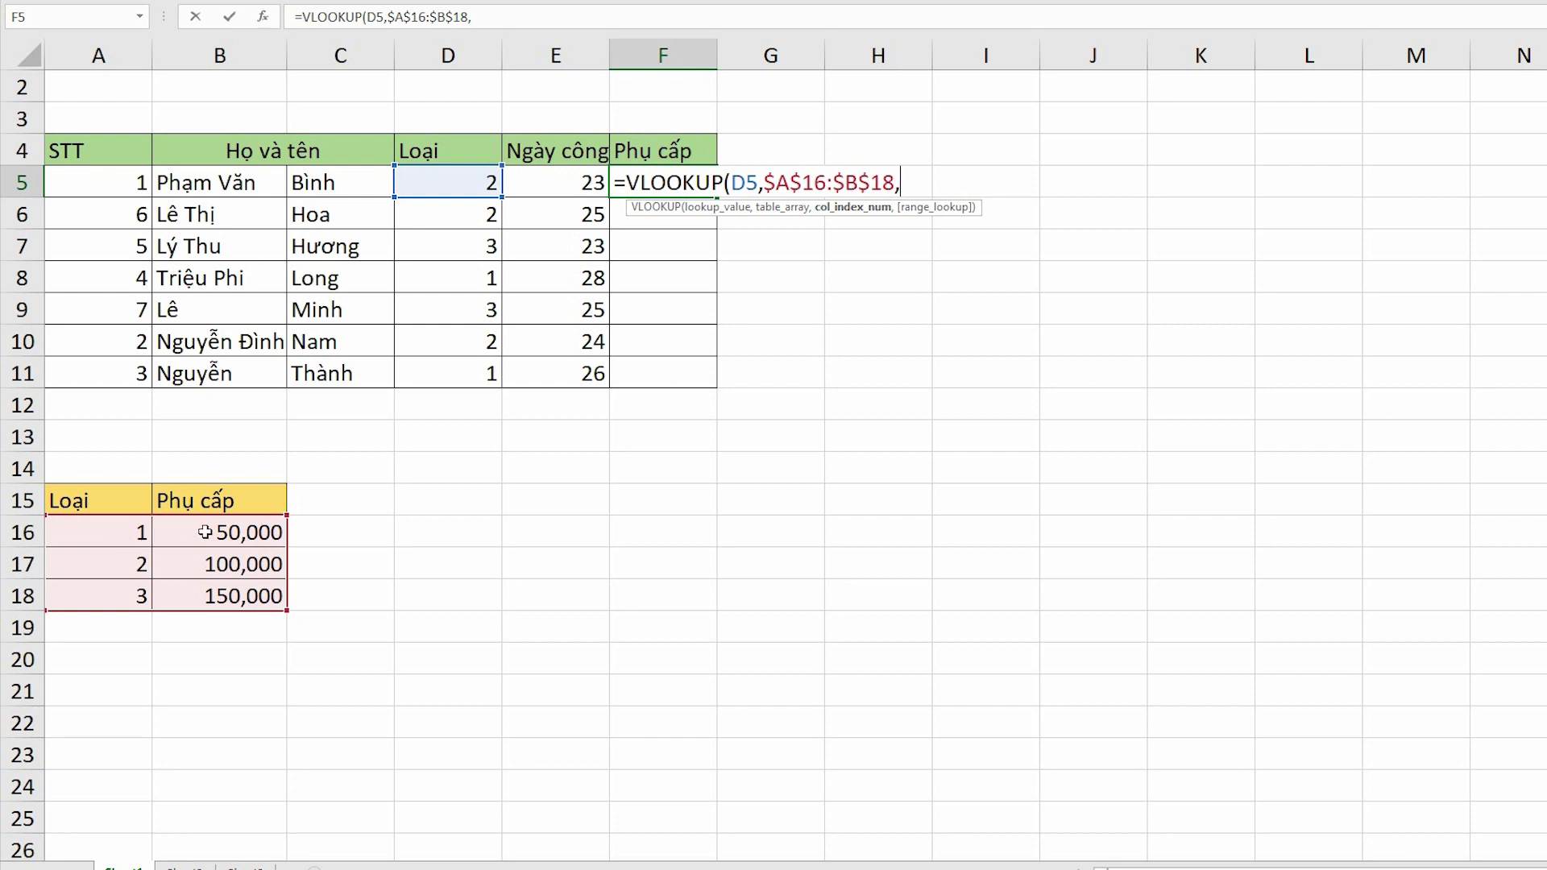
text(2)
text(,)
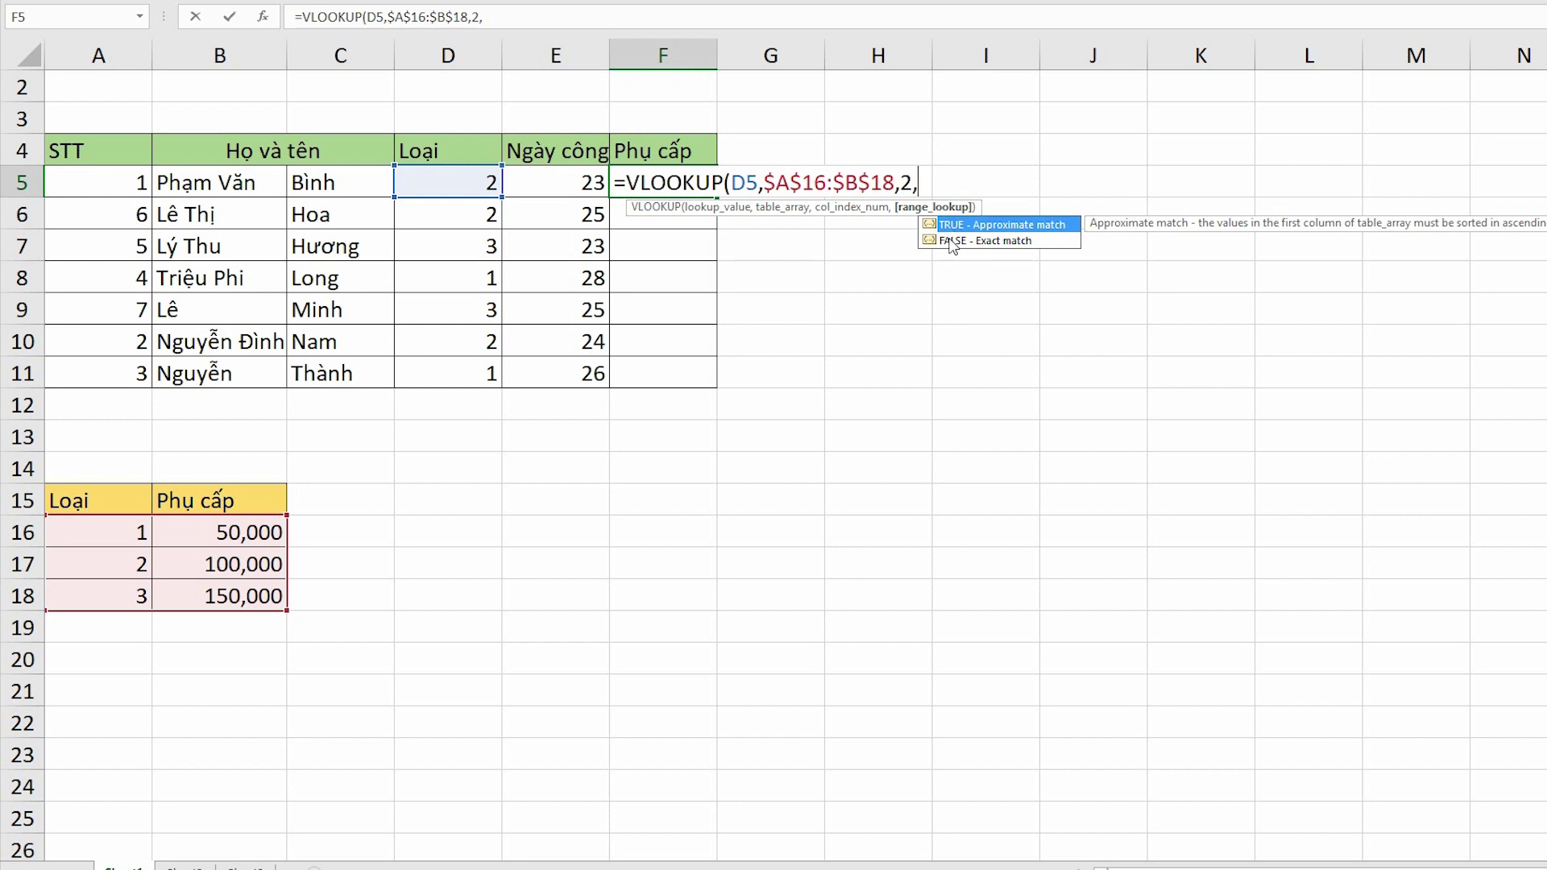
Complete the F5 formula with FALSE exact matching and commit it.
click(952, 242)
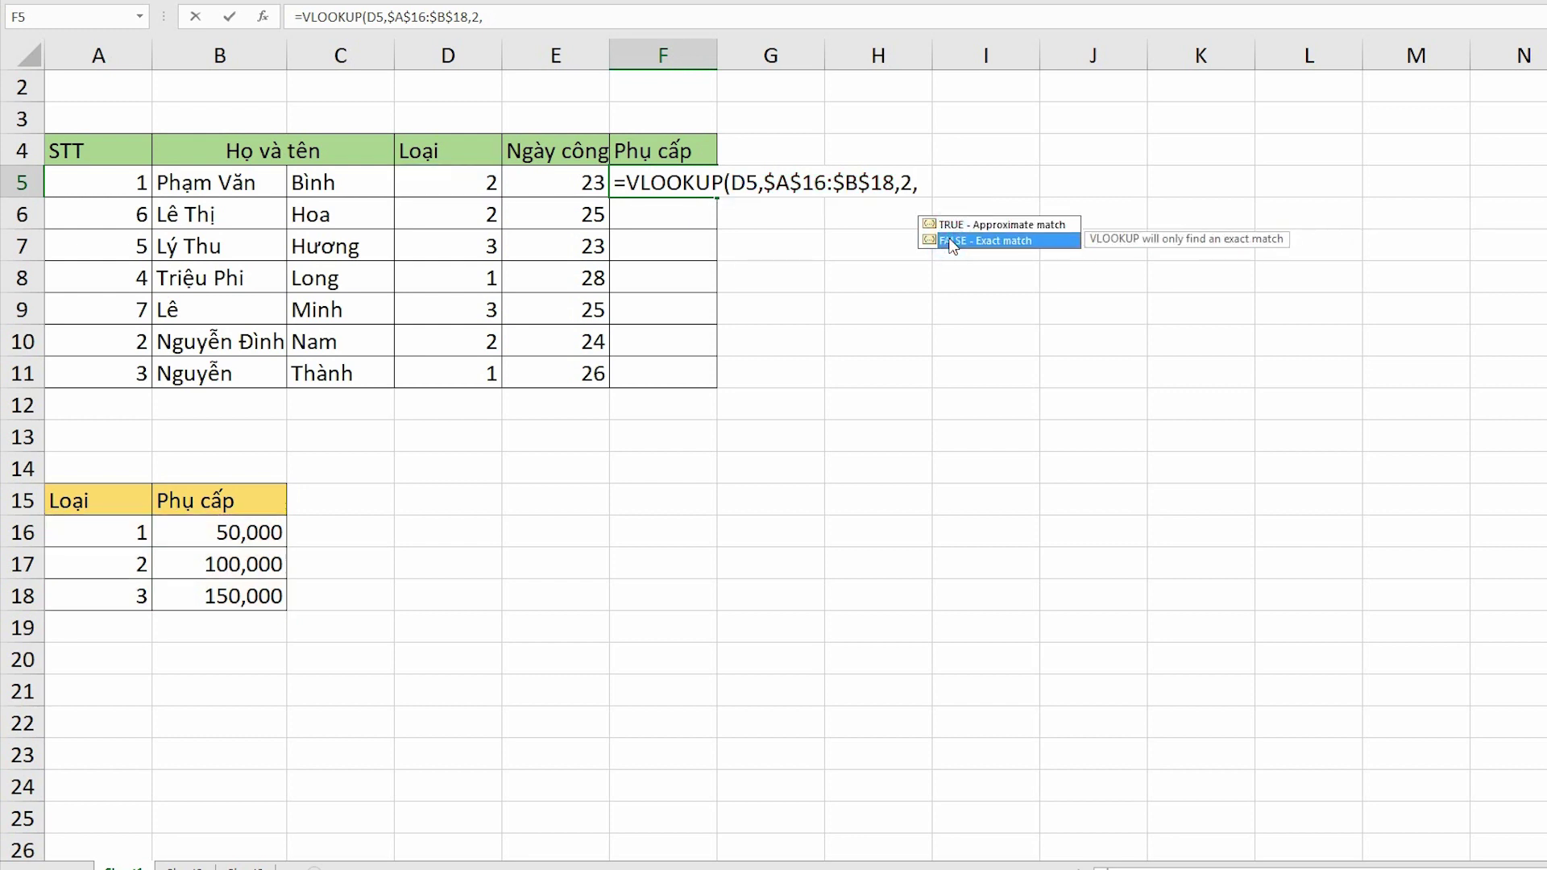
double_click(953, 242)
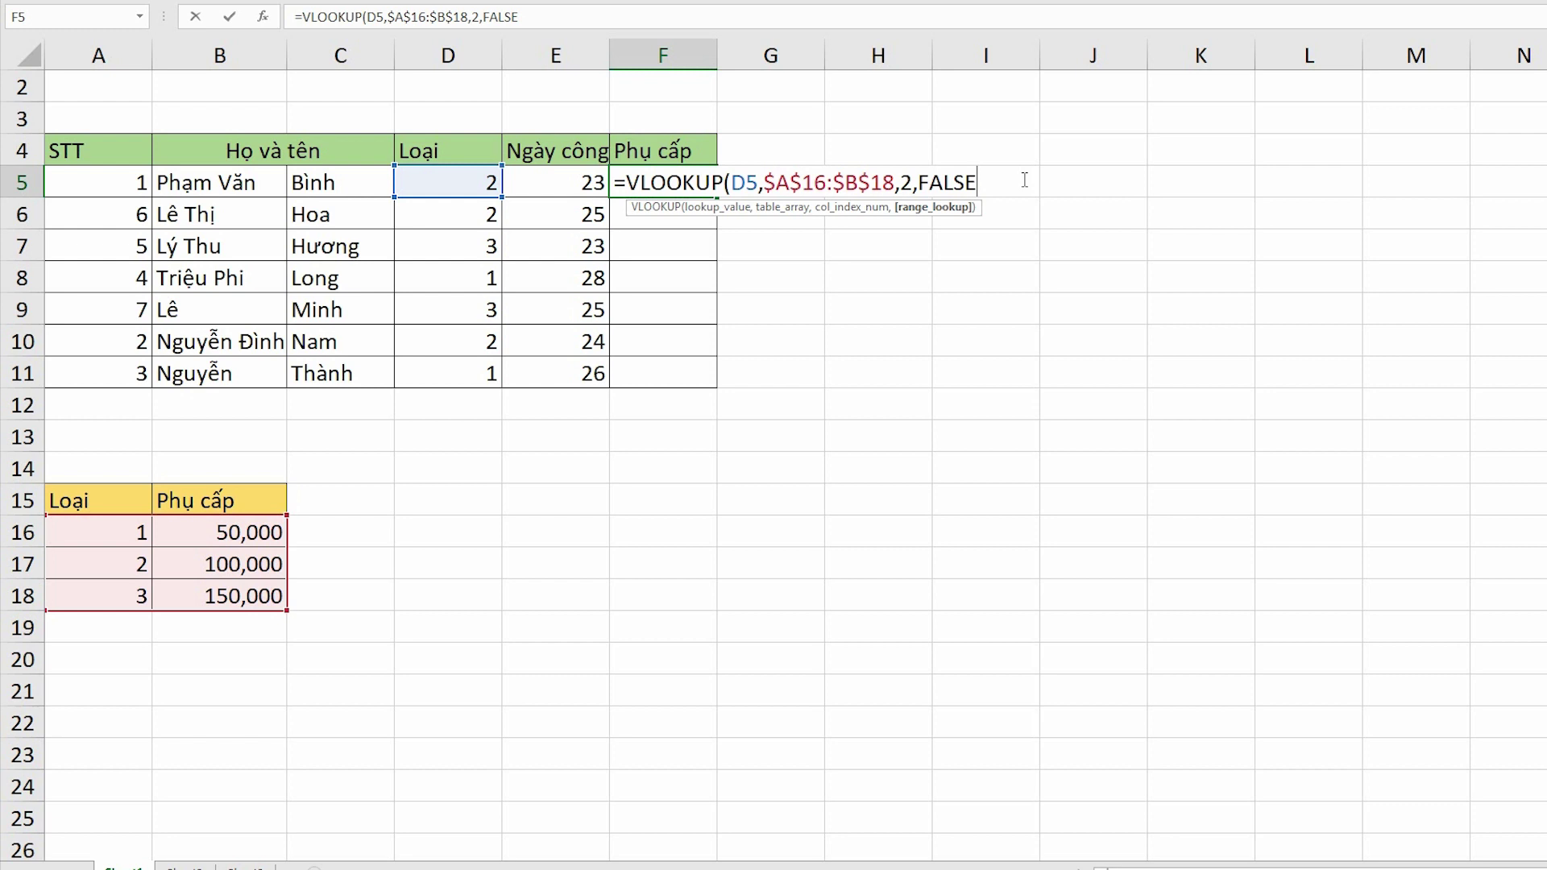
text())
key(Return)
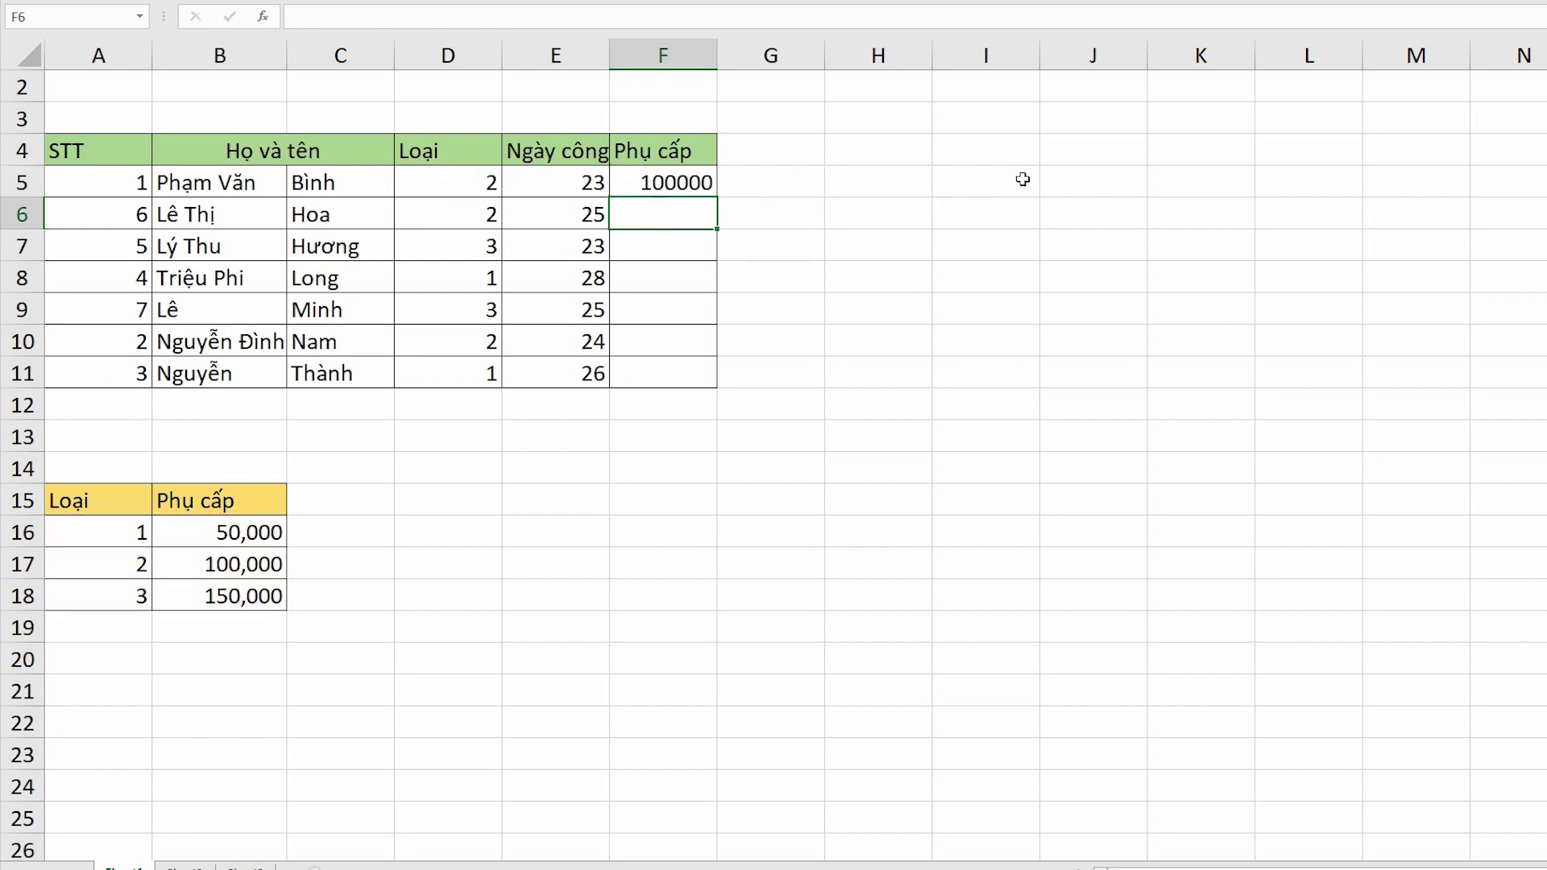
Fill the allowance formula from F5 down to F11, then move to the grading sheet.
key(Up)
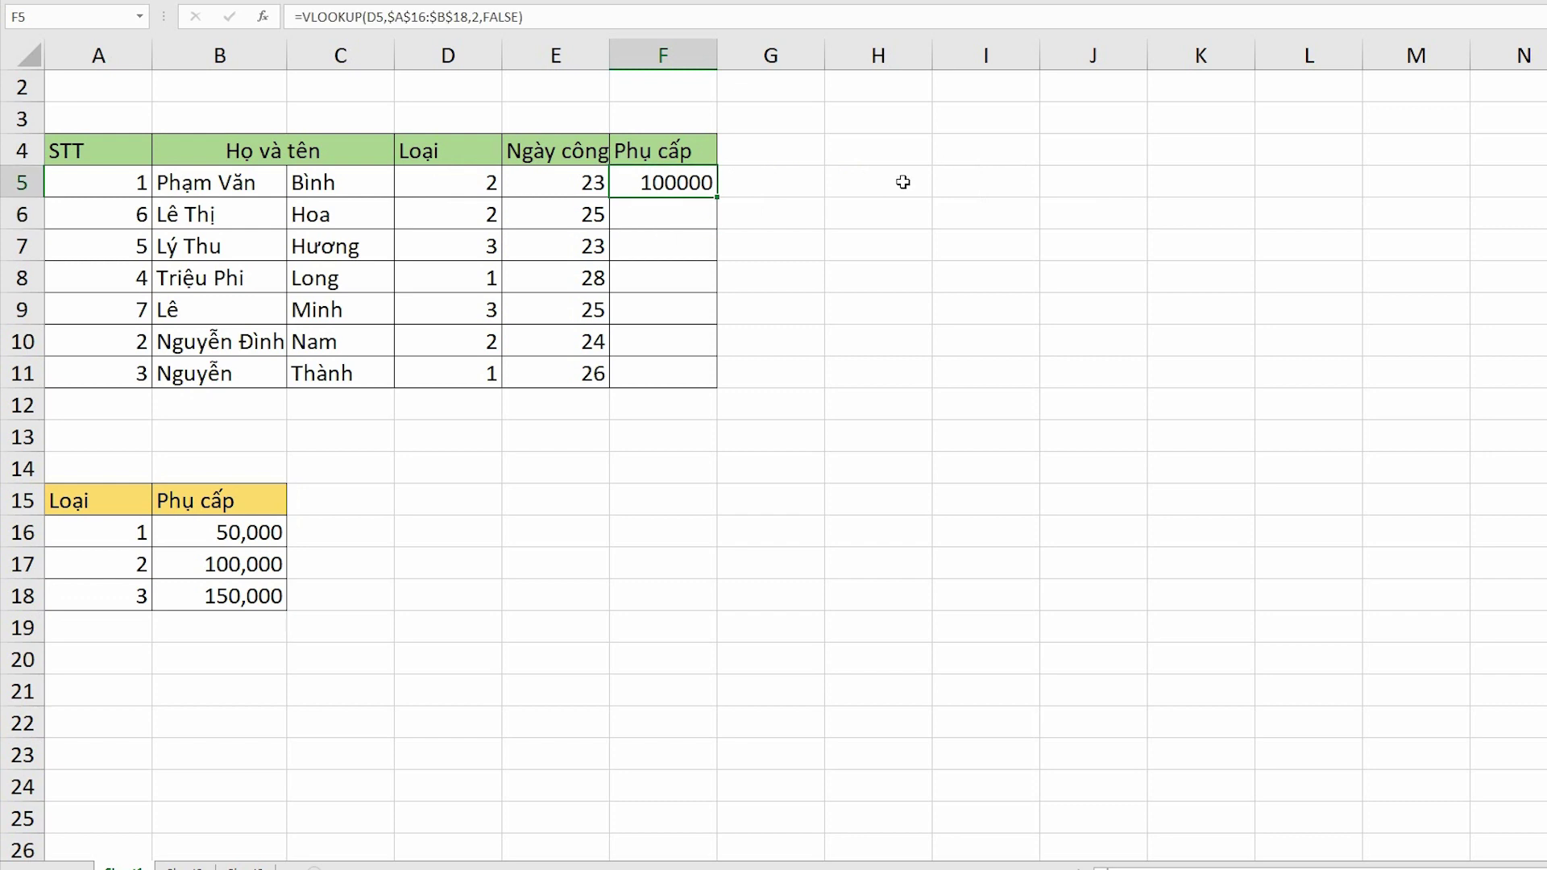
double_click(720, 200)
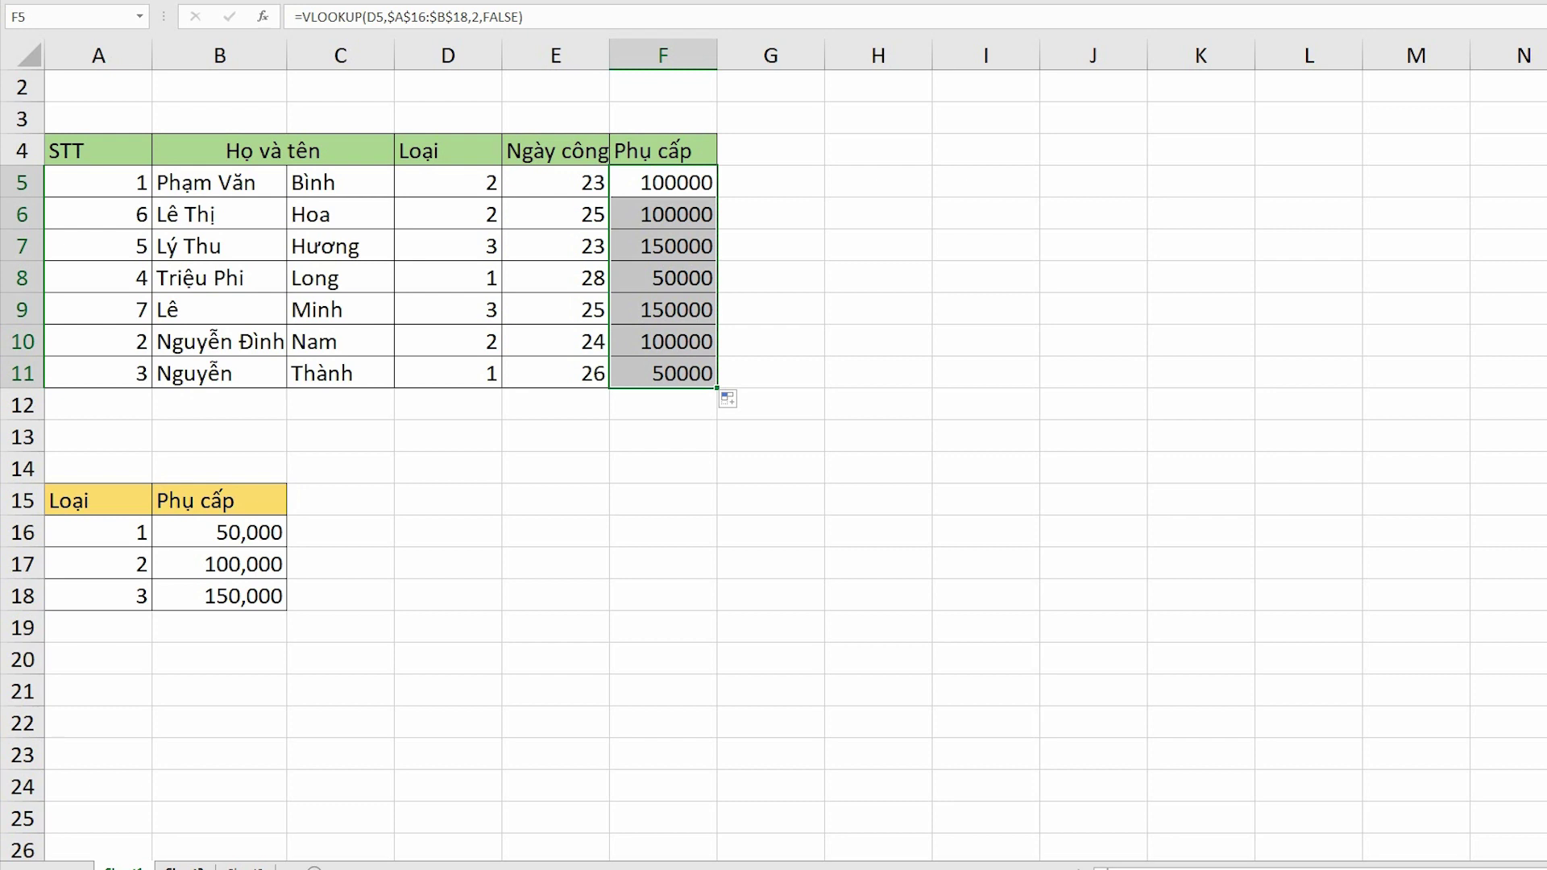
click(185, 868)
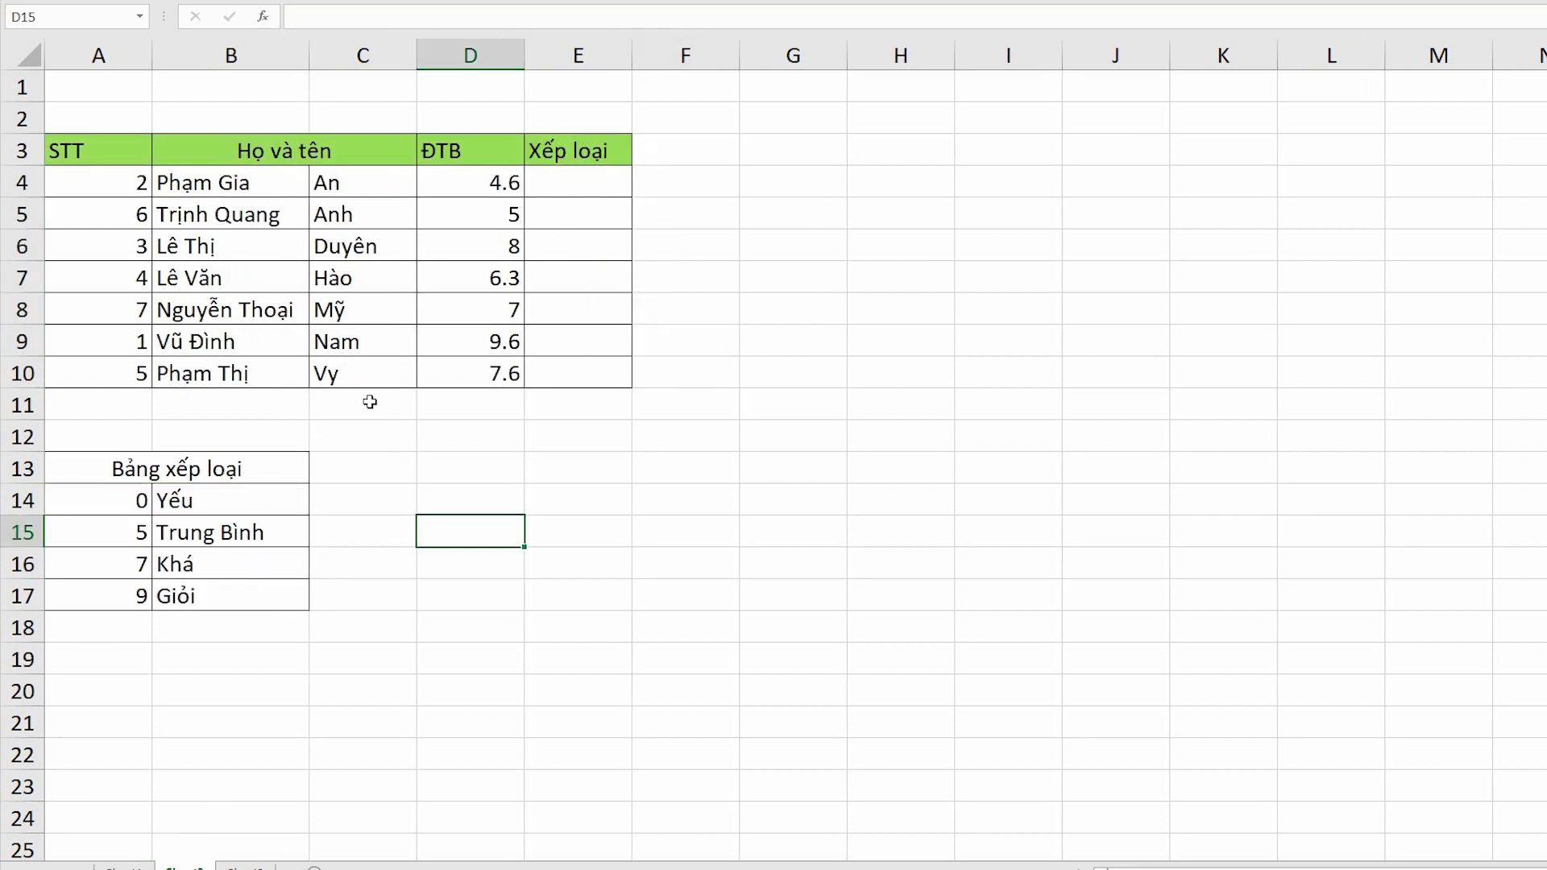
In E4, start =VLOOKUP(D4,$A$14:$B$17 with the grade table locked absolute.
click(573, 178)
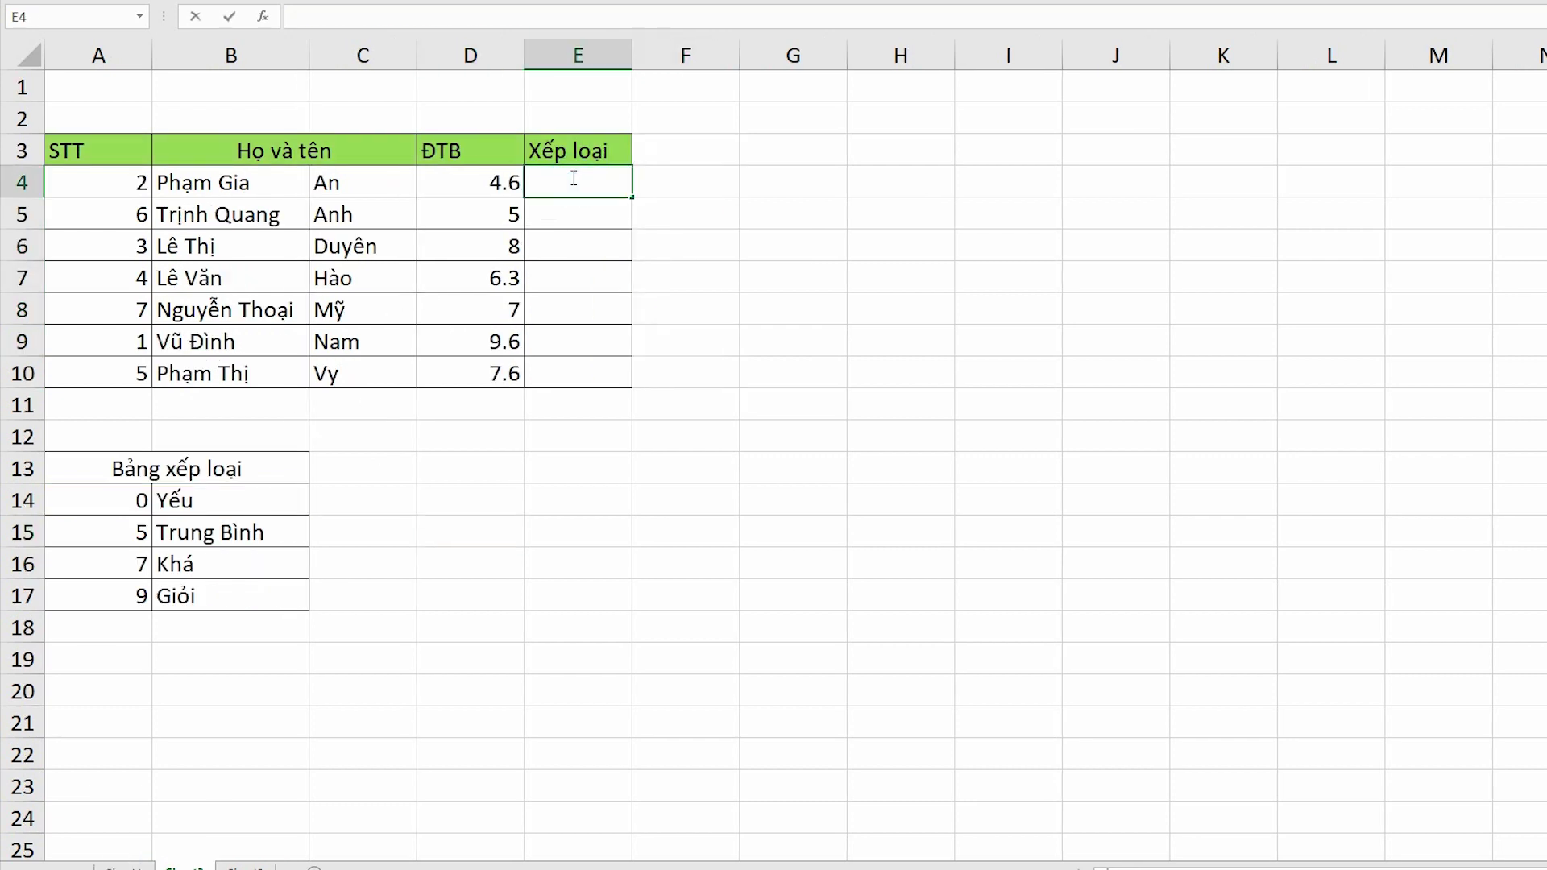
text(=)
text(vlo)
key(Tab)
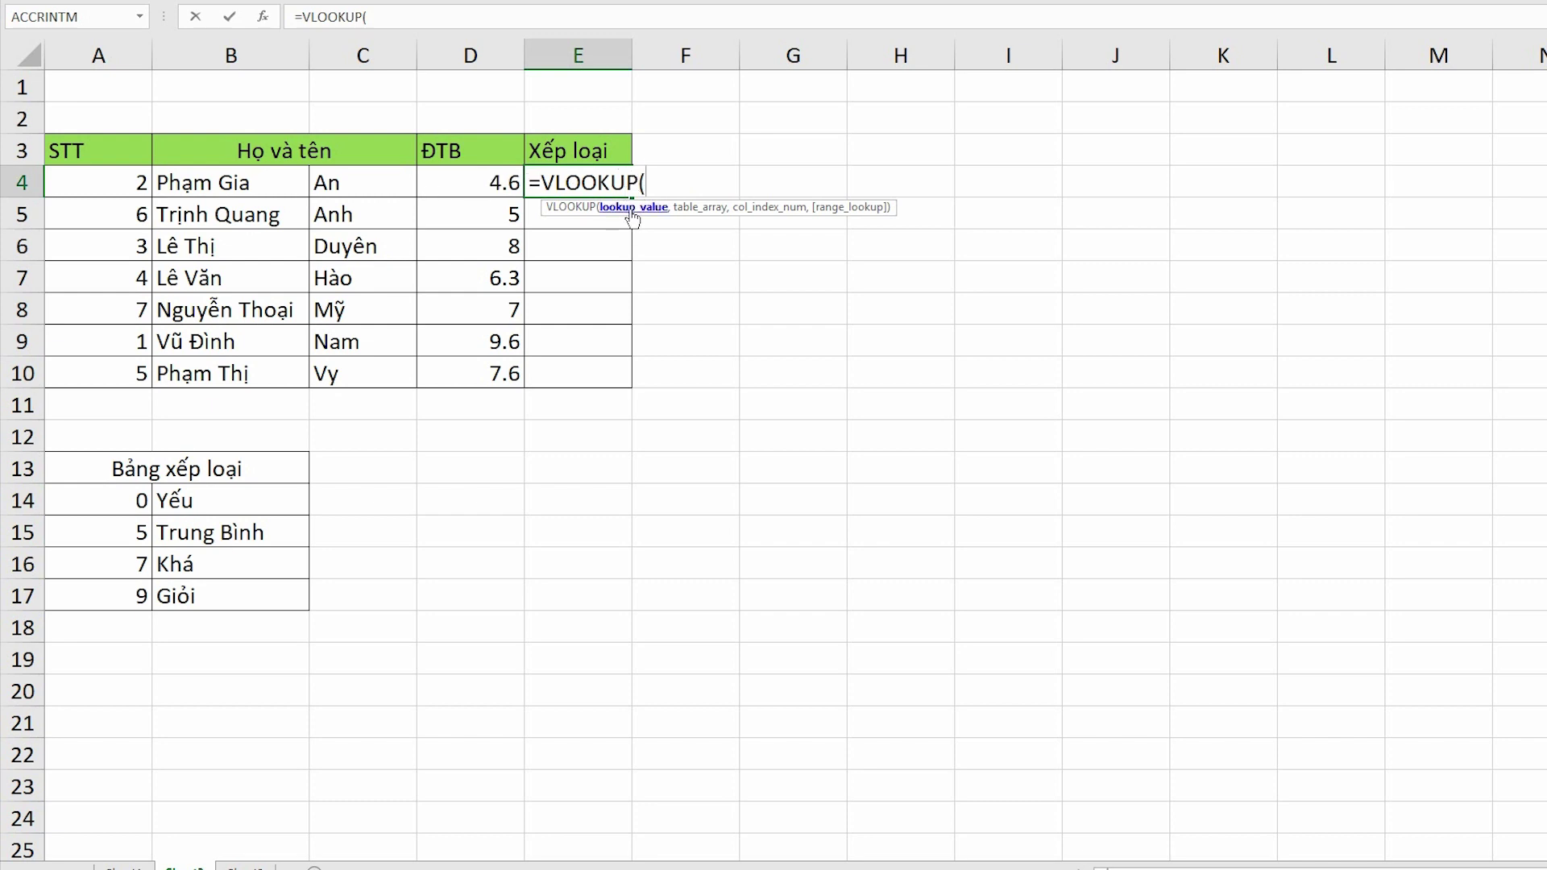
click(496, 184)
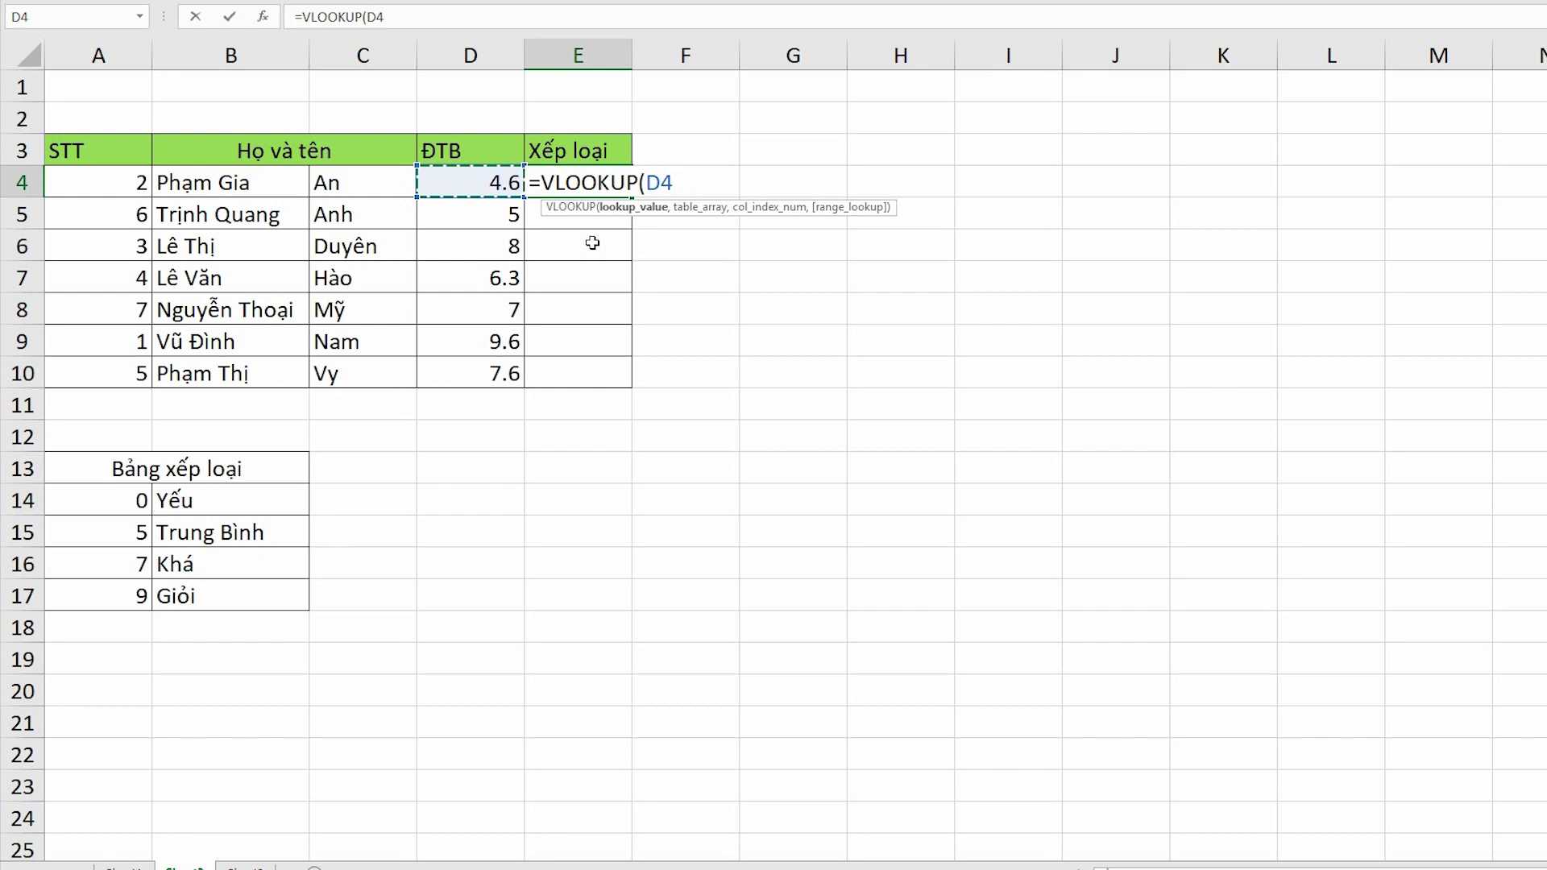
text(,)
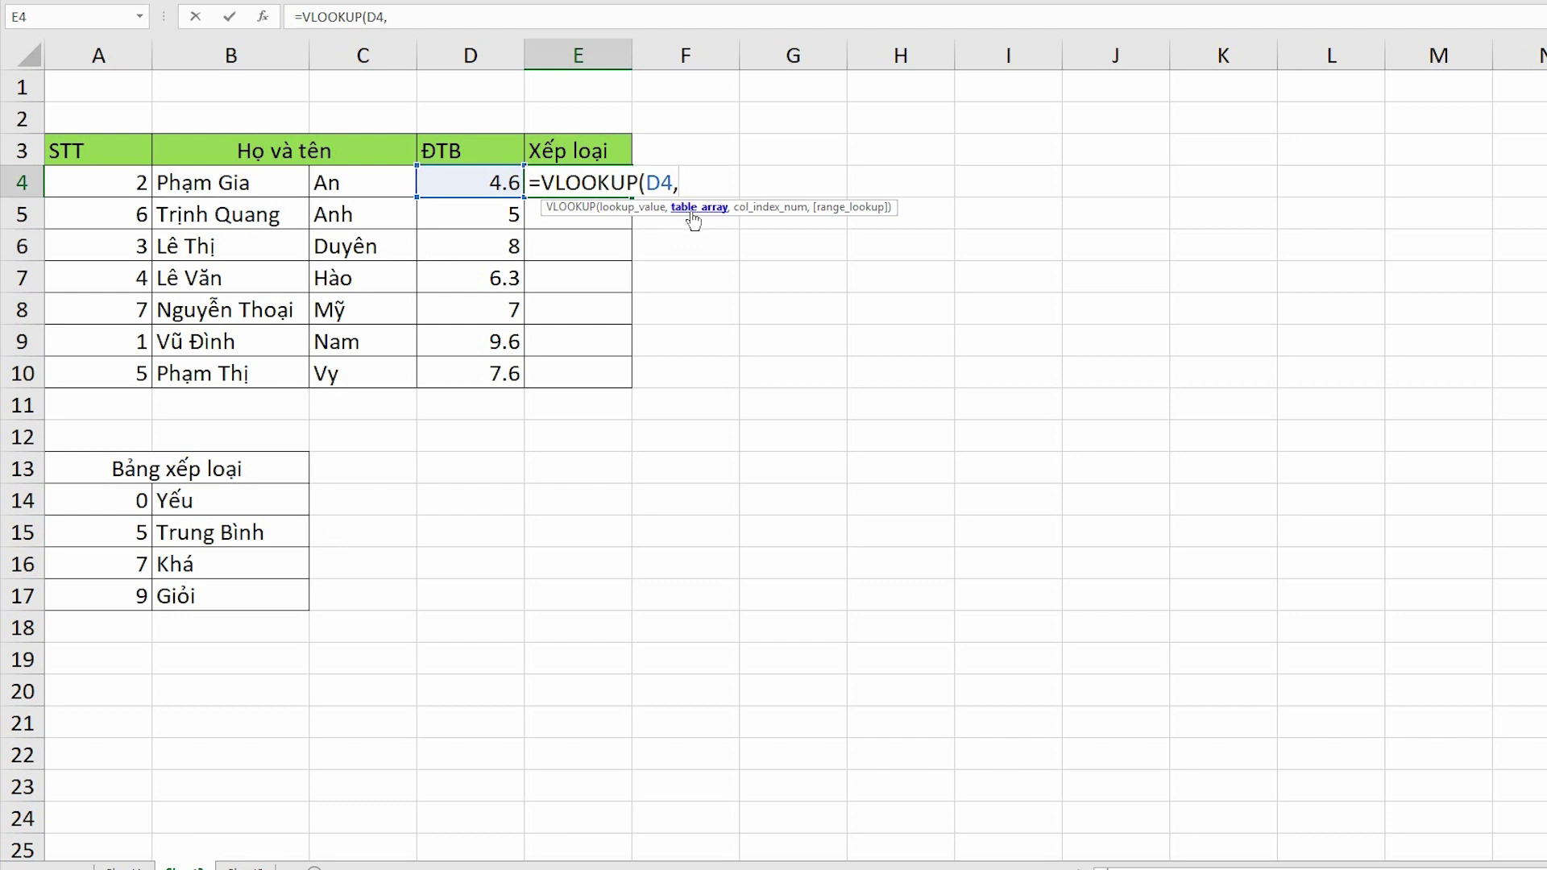
mouse_move(100, 497)
mouse_down()
mouse_move(249, 571)
mouse_move(259, 603)
mouse_up()
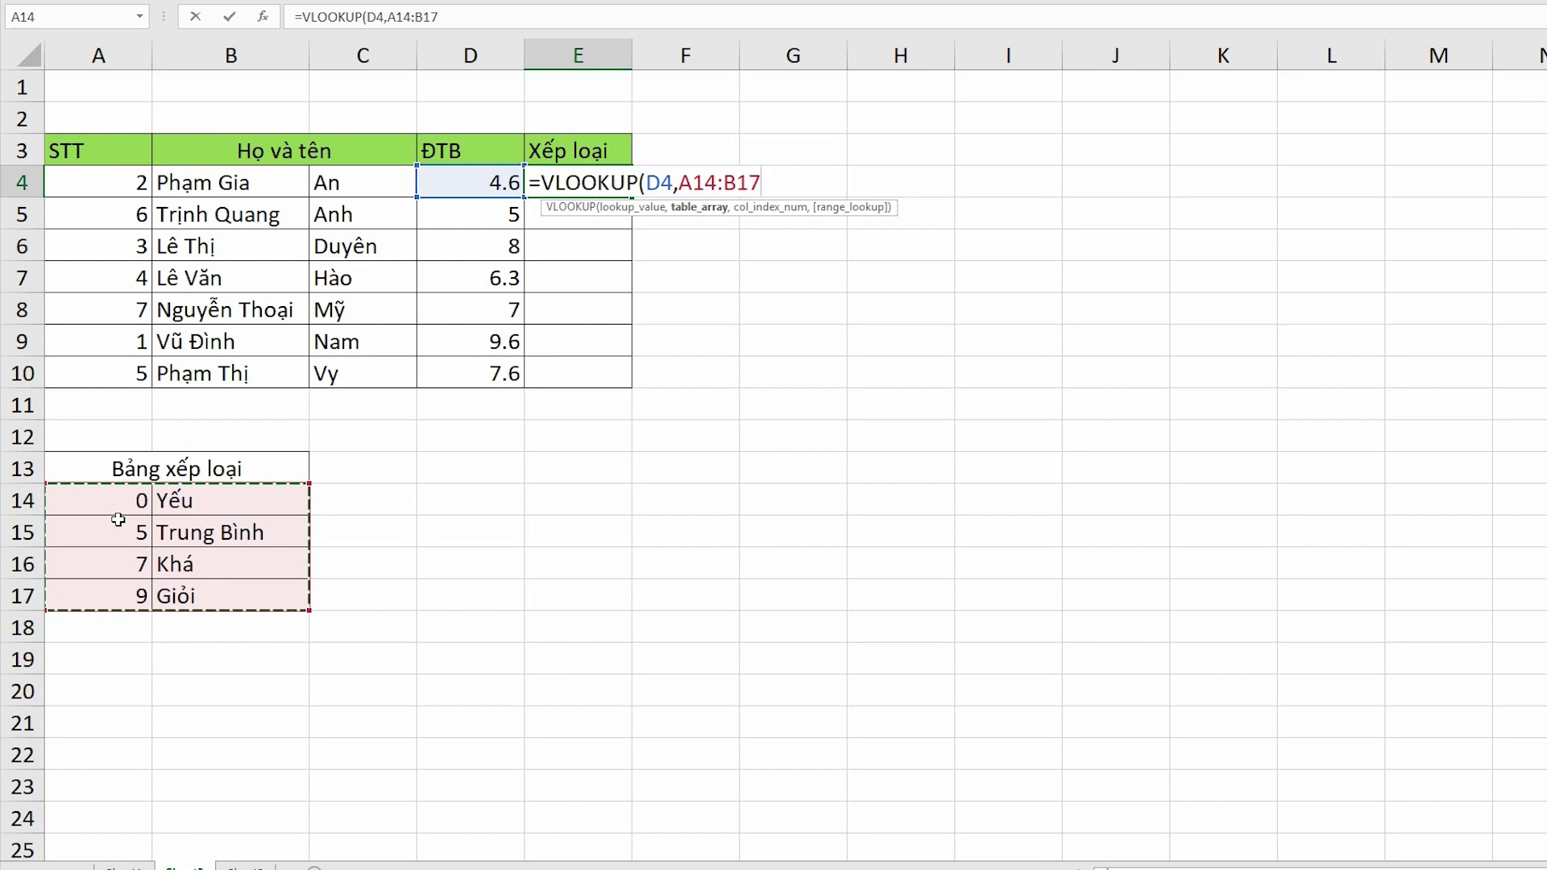
key(F4)
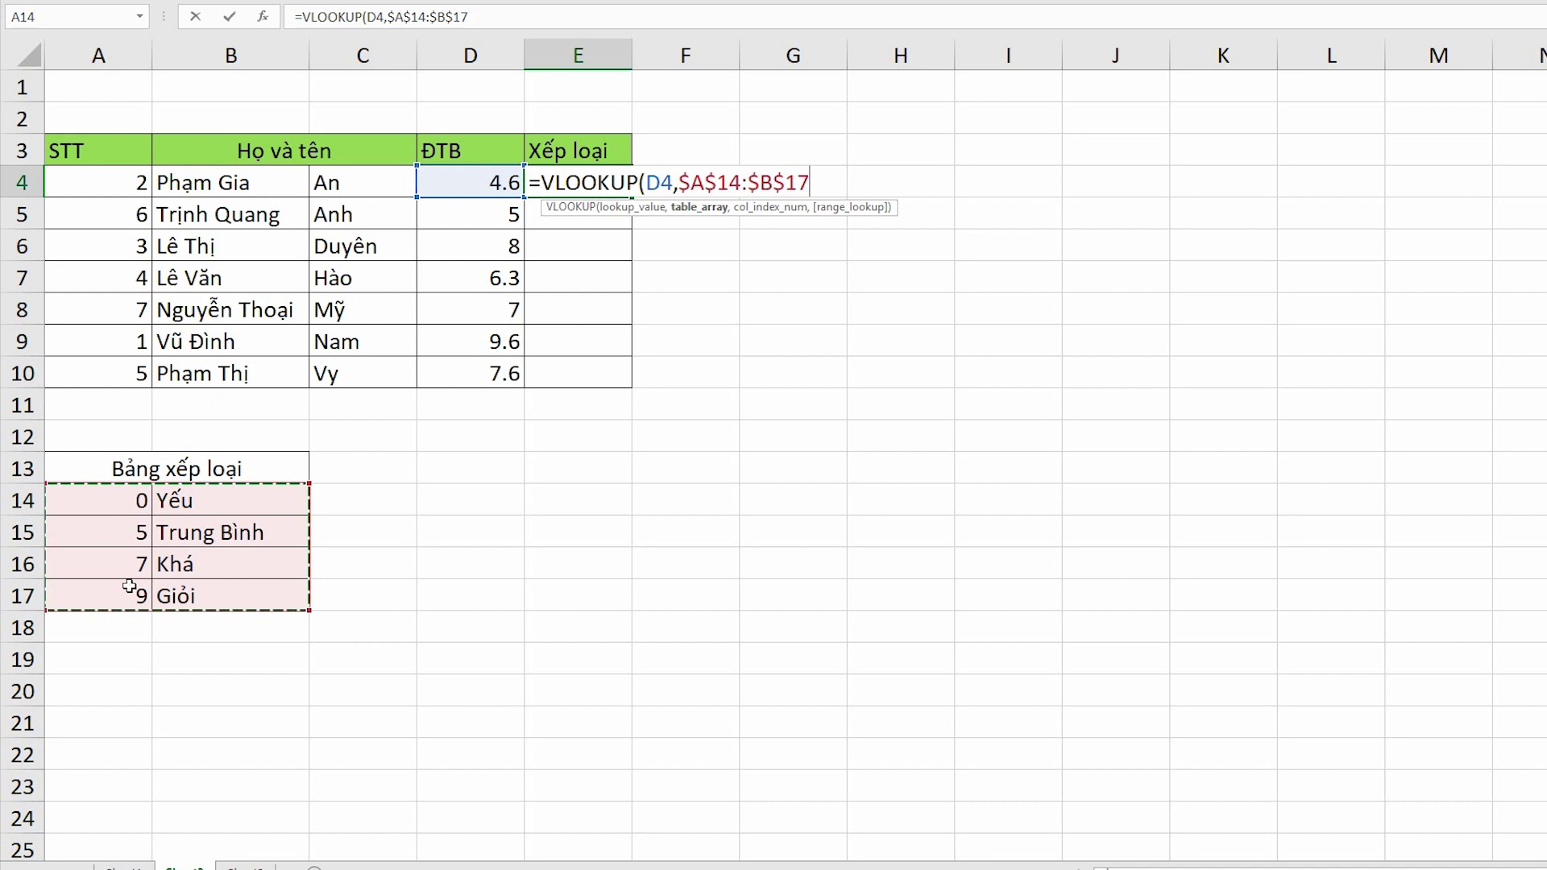
Finish E4 as =VLOOKUP(D4,$A$14:$B$17,2,1) with approximate match, showing Yếu for 4.6.
text(,)
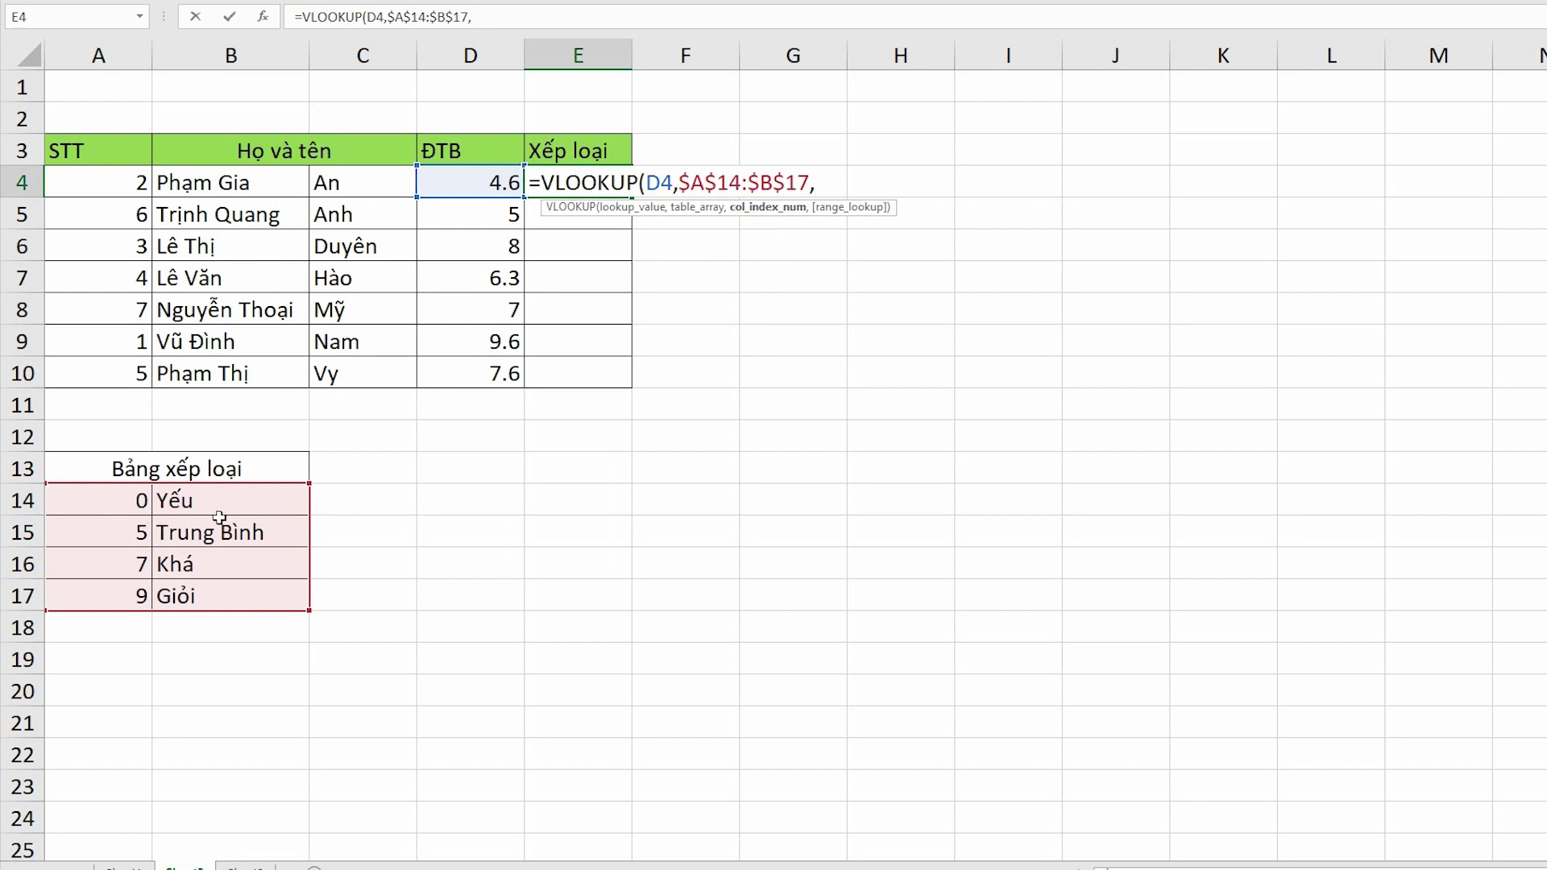
text(2)
text(,)
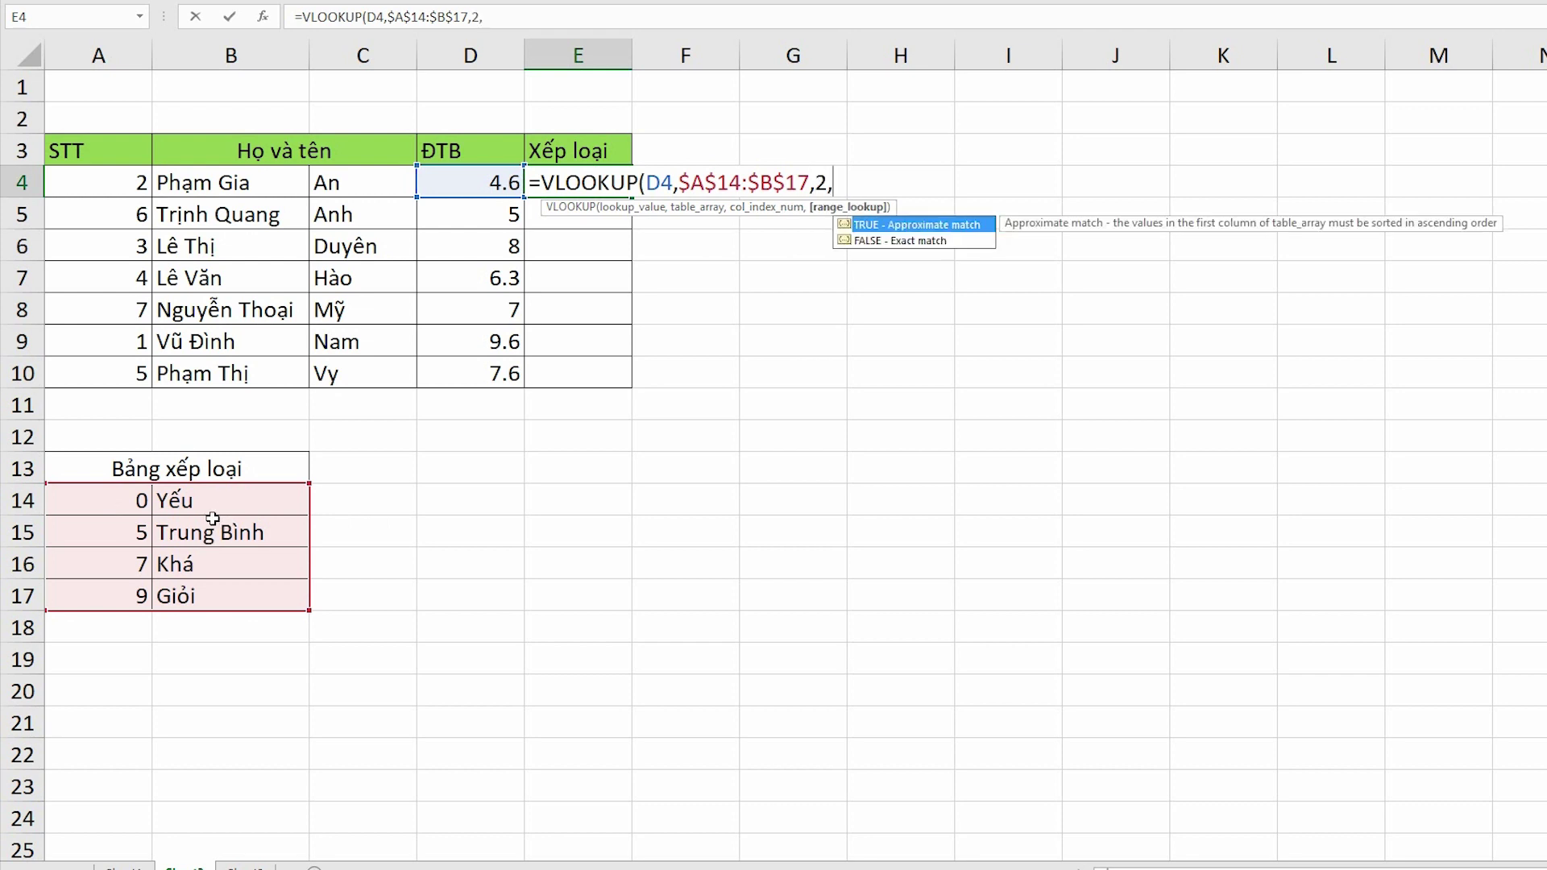
click(891, 242)
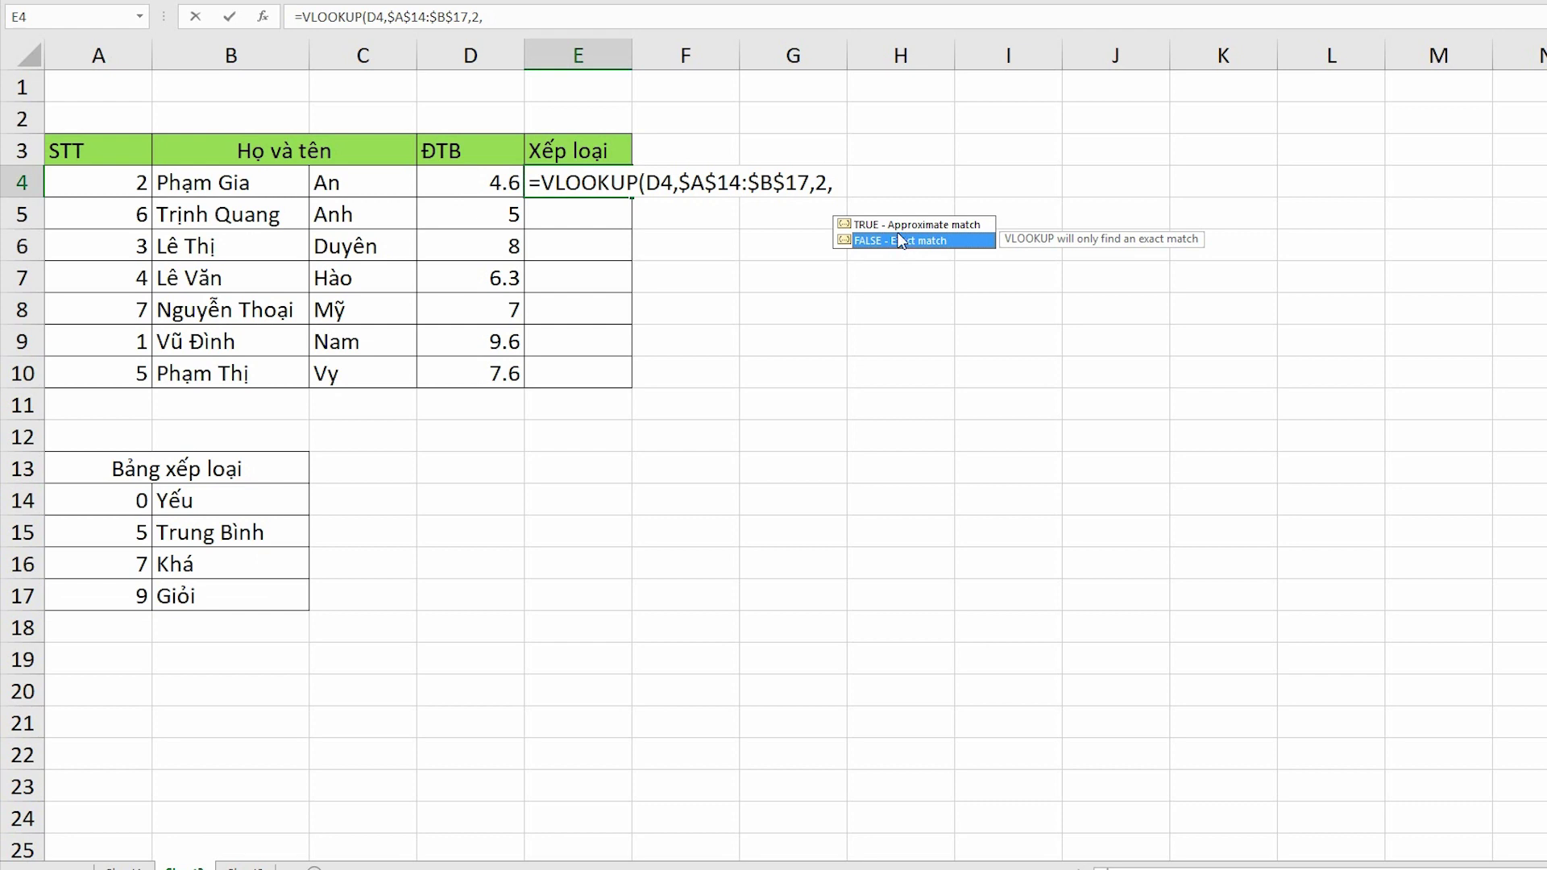
click(898, 227)
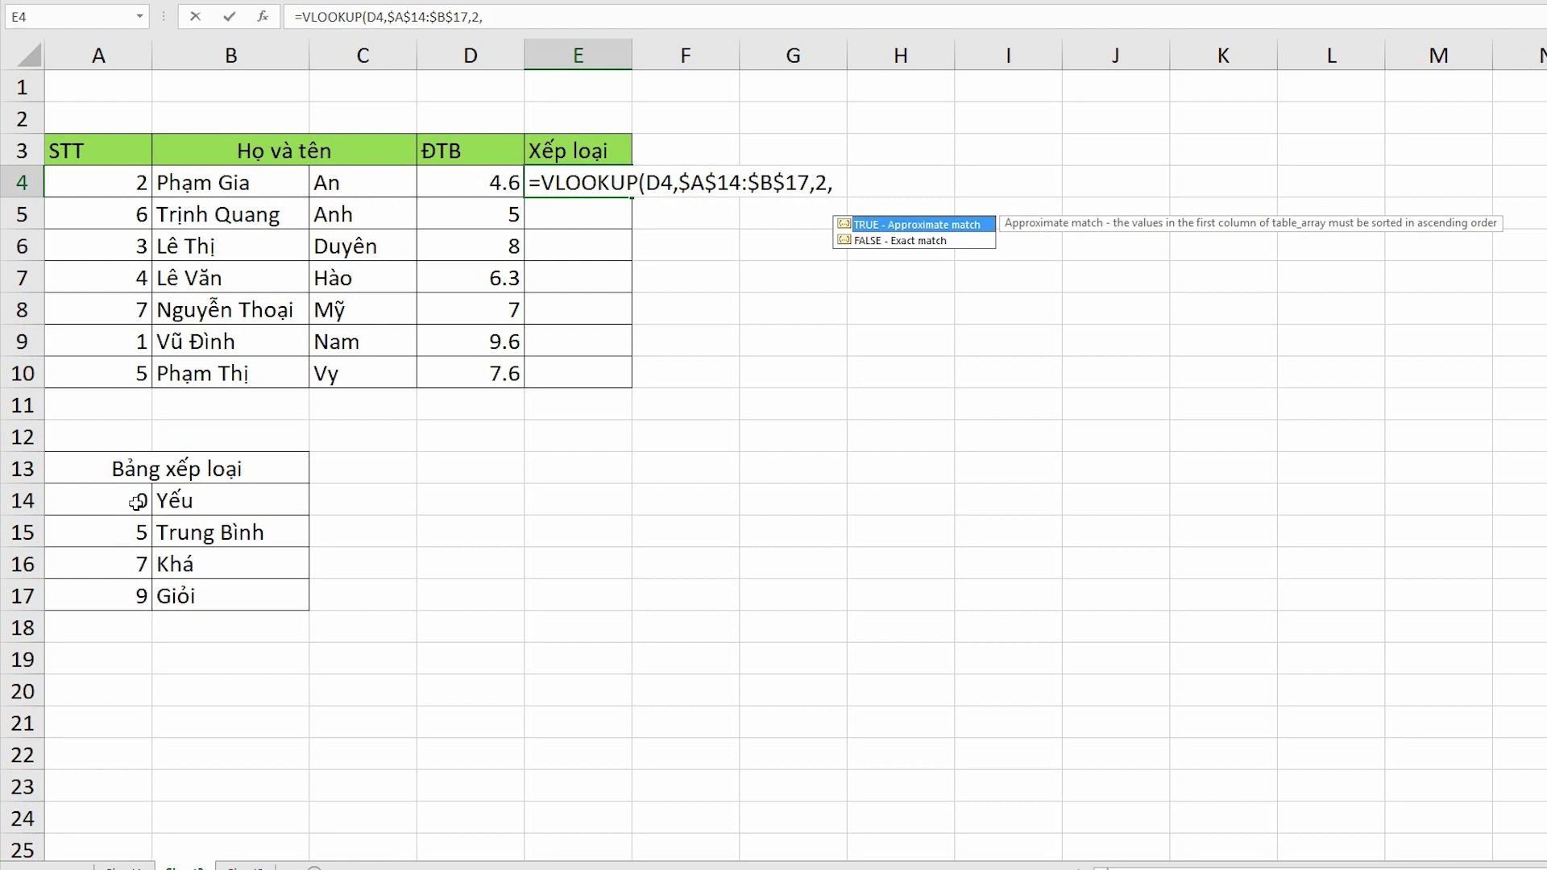
click(842, 179)
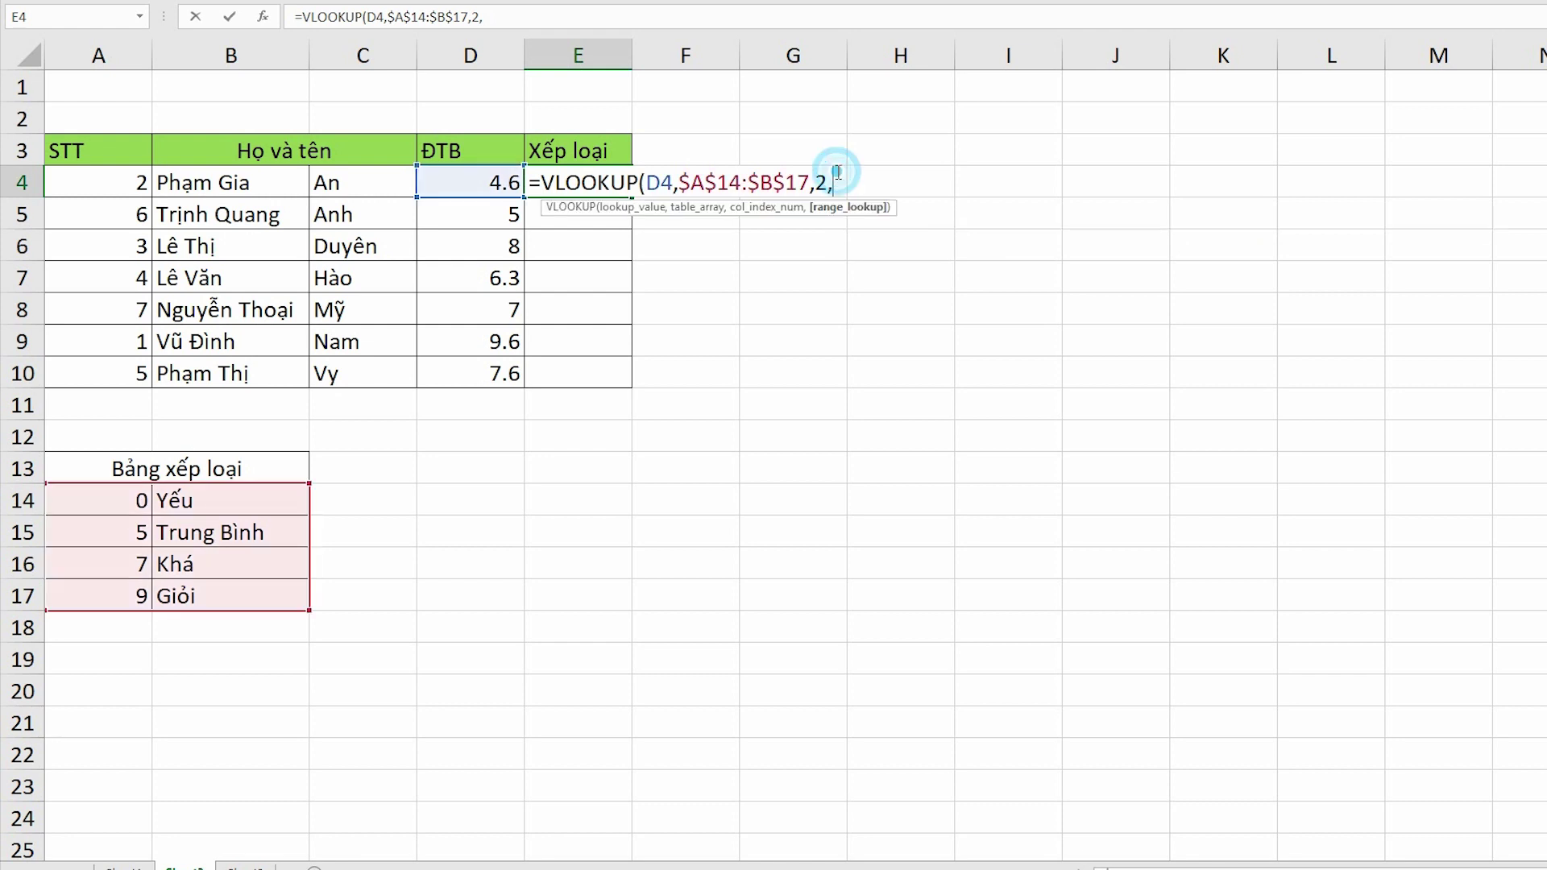
click(842, 179)
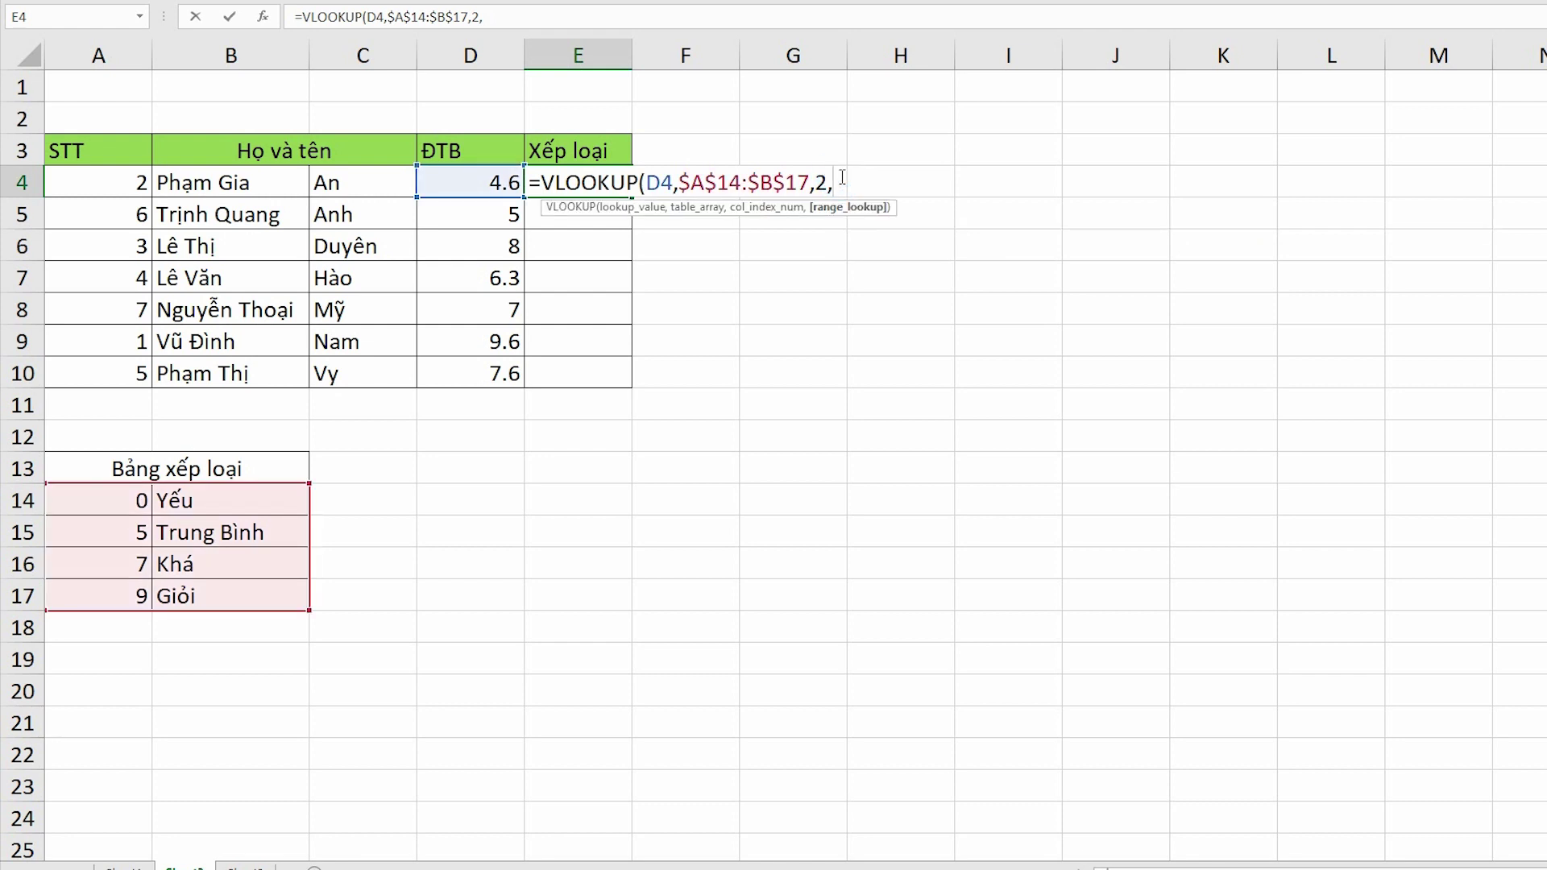
key(BackSpace)
text(,)
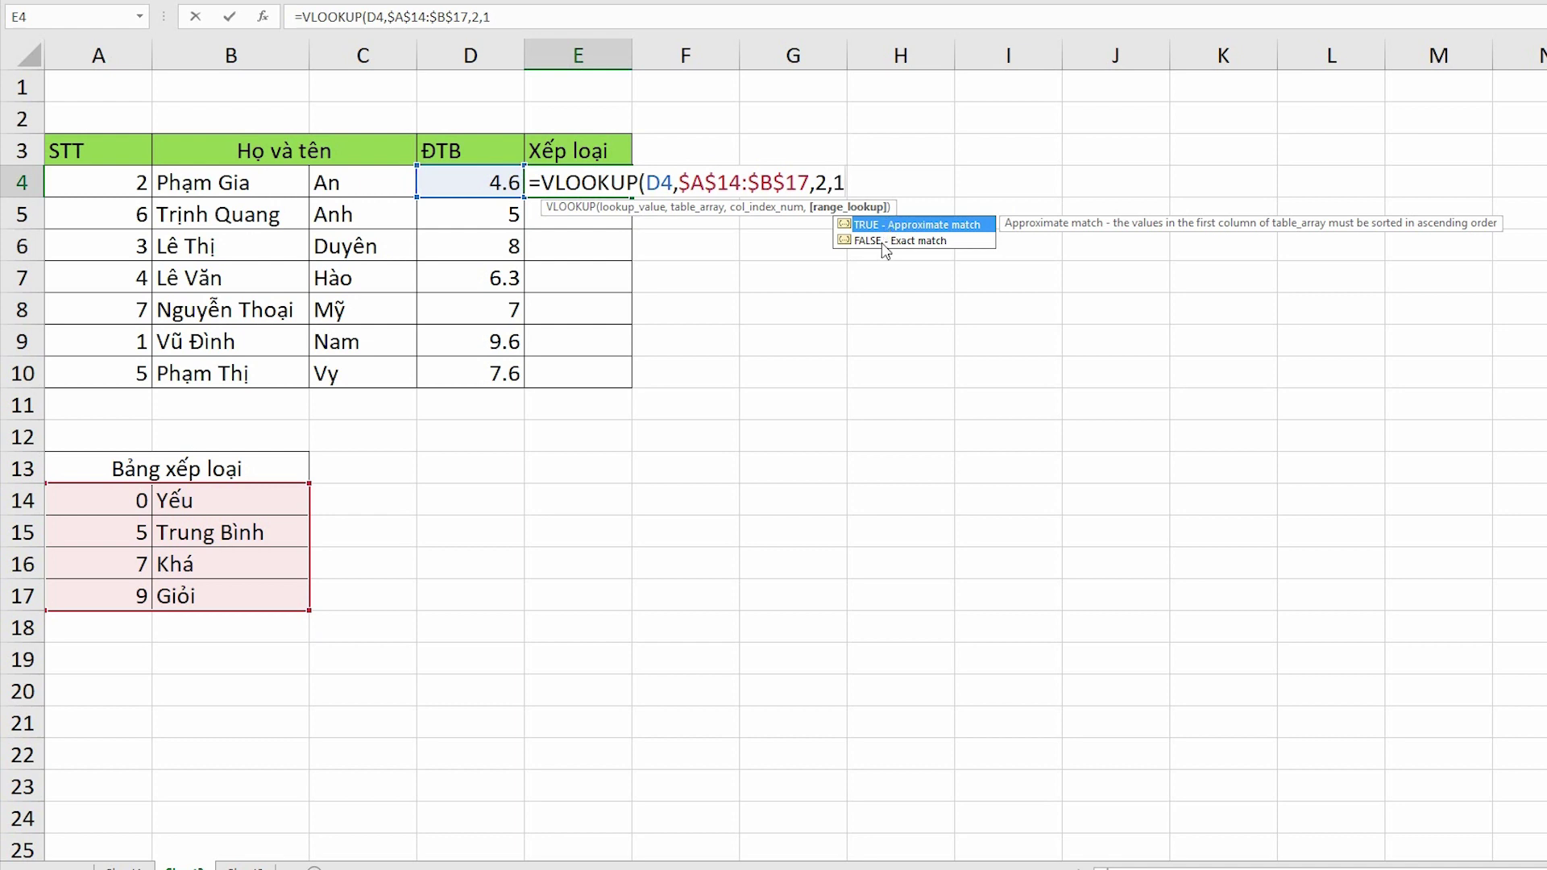
text())
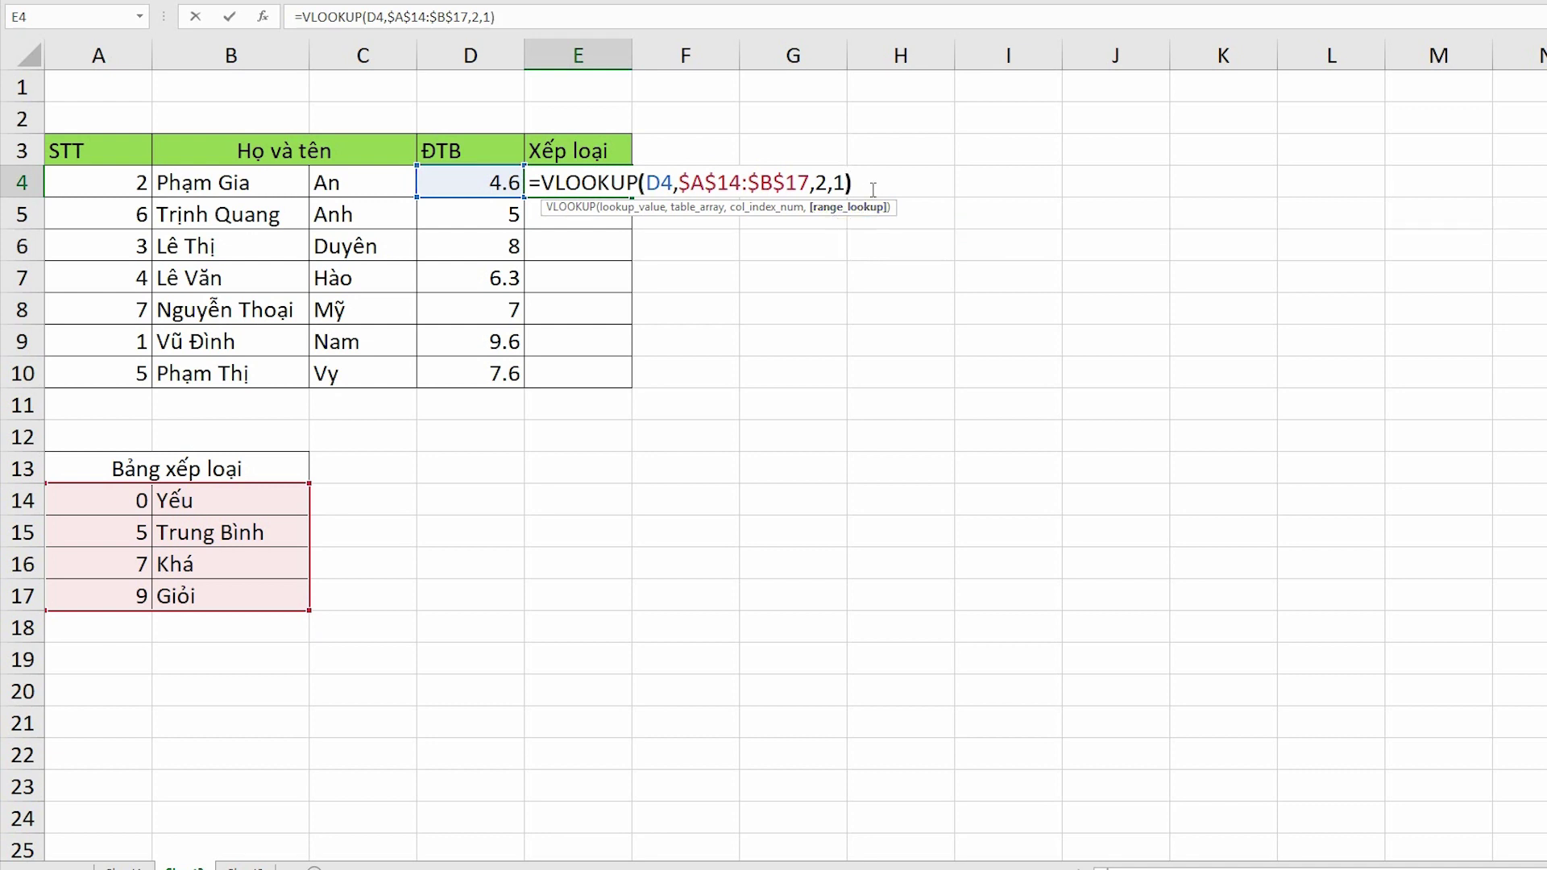
key(Return)
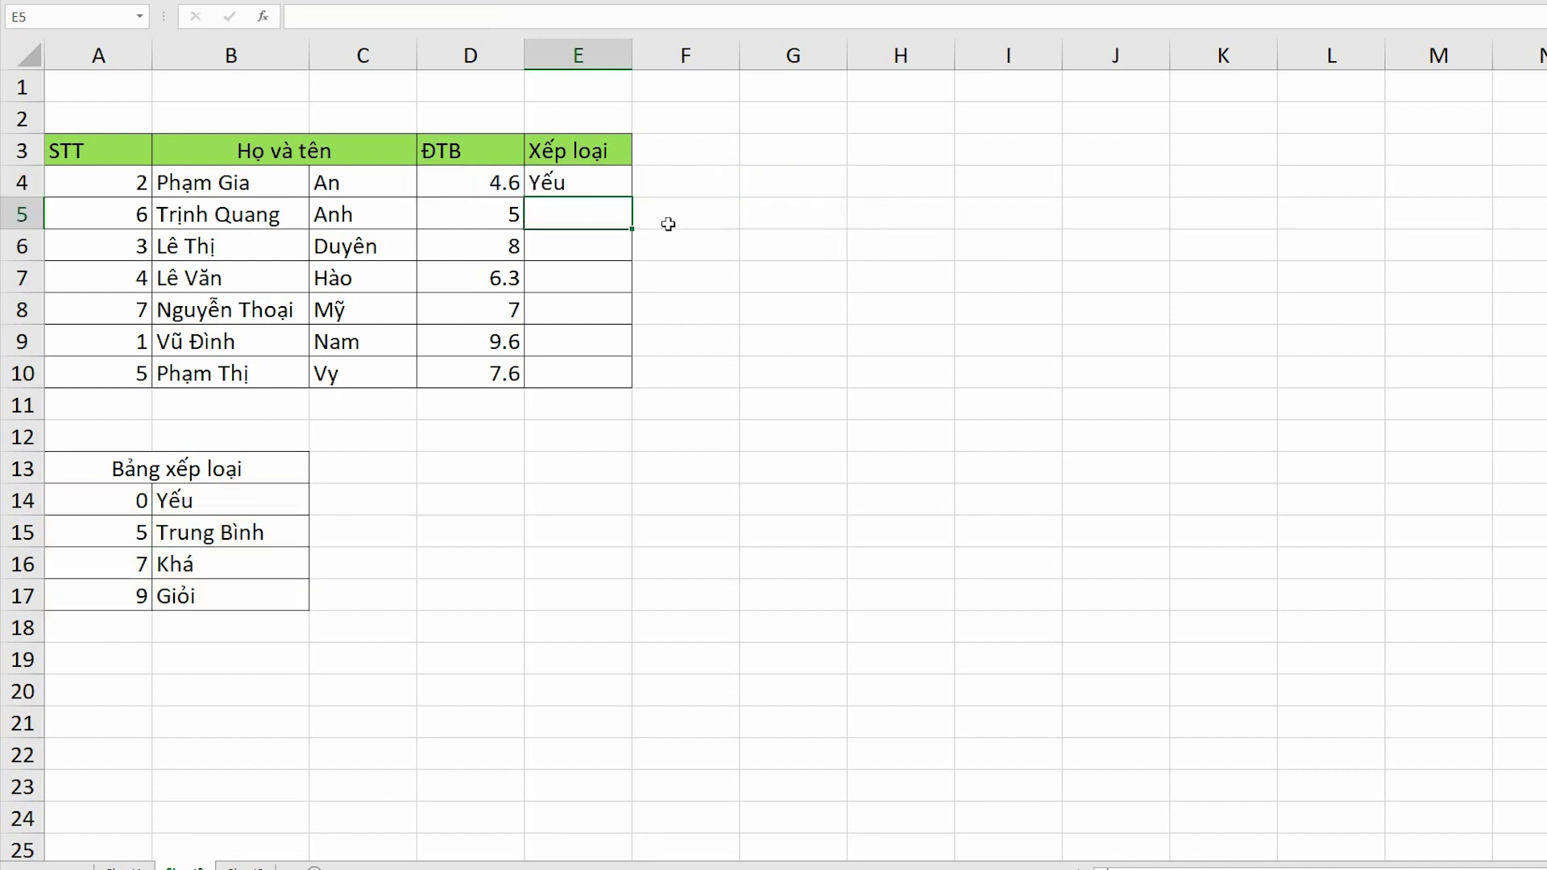
Copy the grade formula down to E10 and reopen E4's formula to review its lookup value D4.
key(Up)
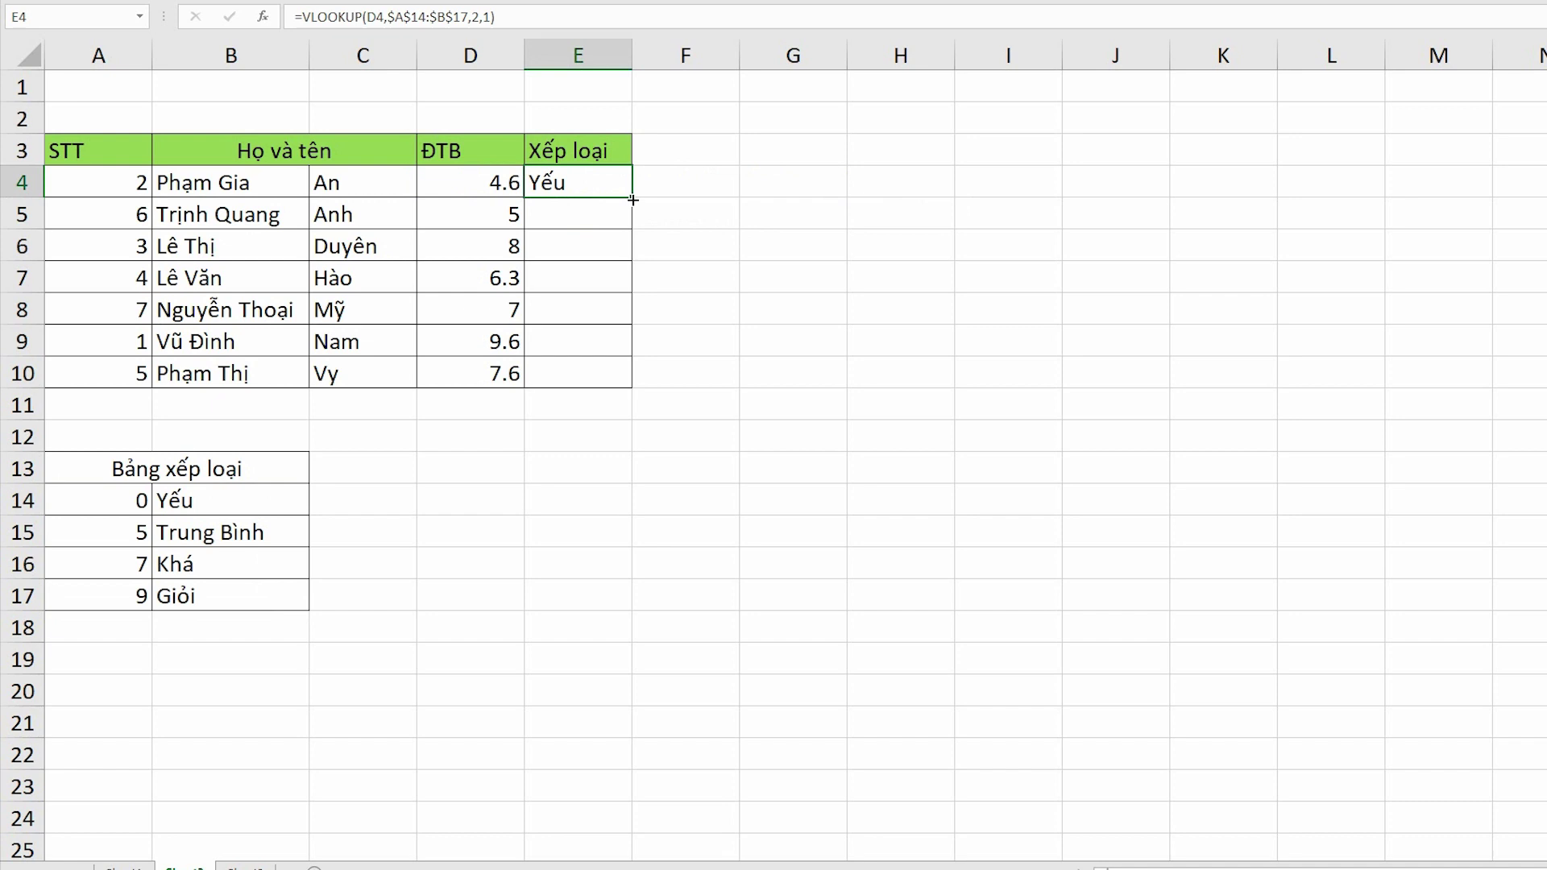
double_click(634, 200)
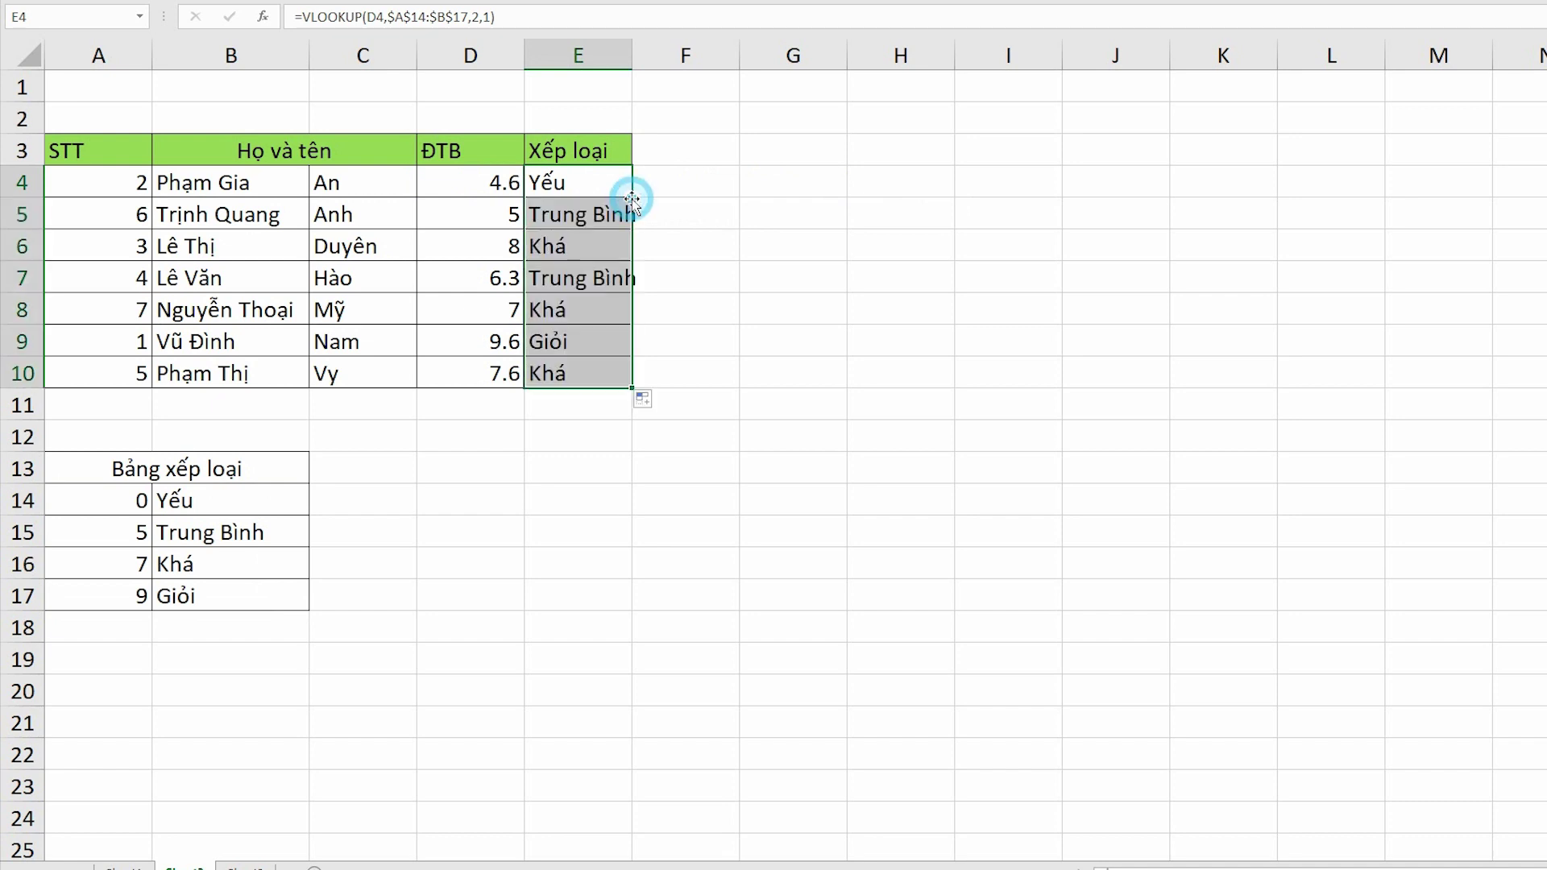
click(592, 180)
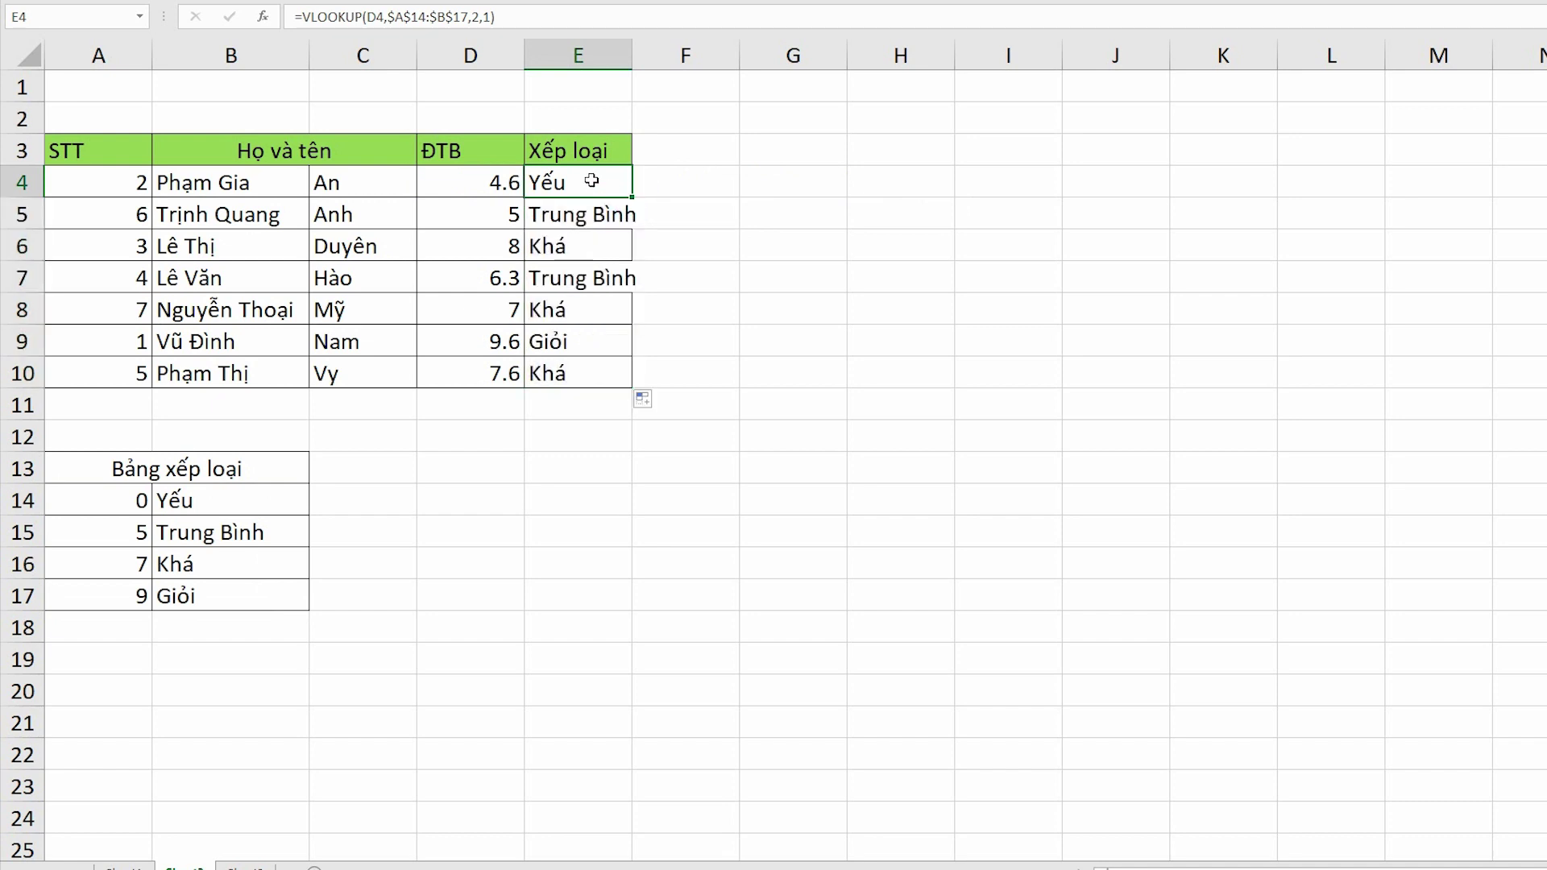
double_click(542, 180)
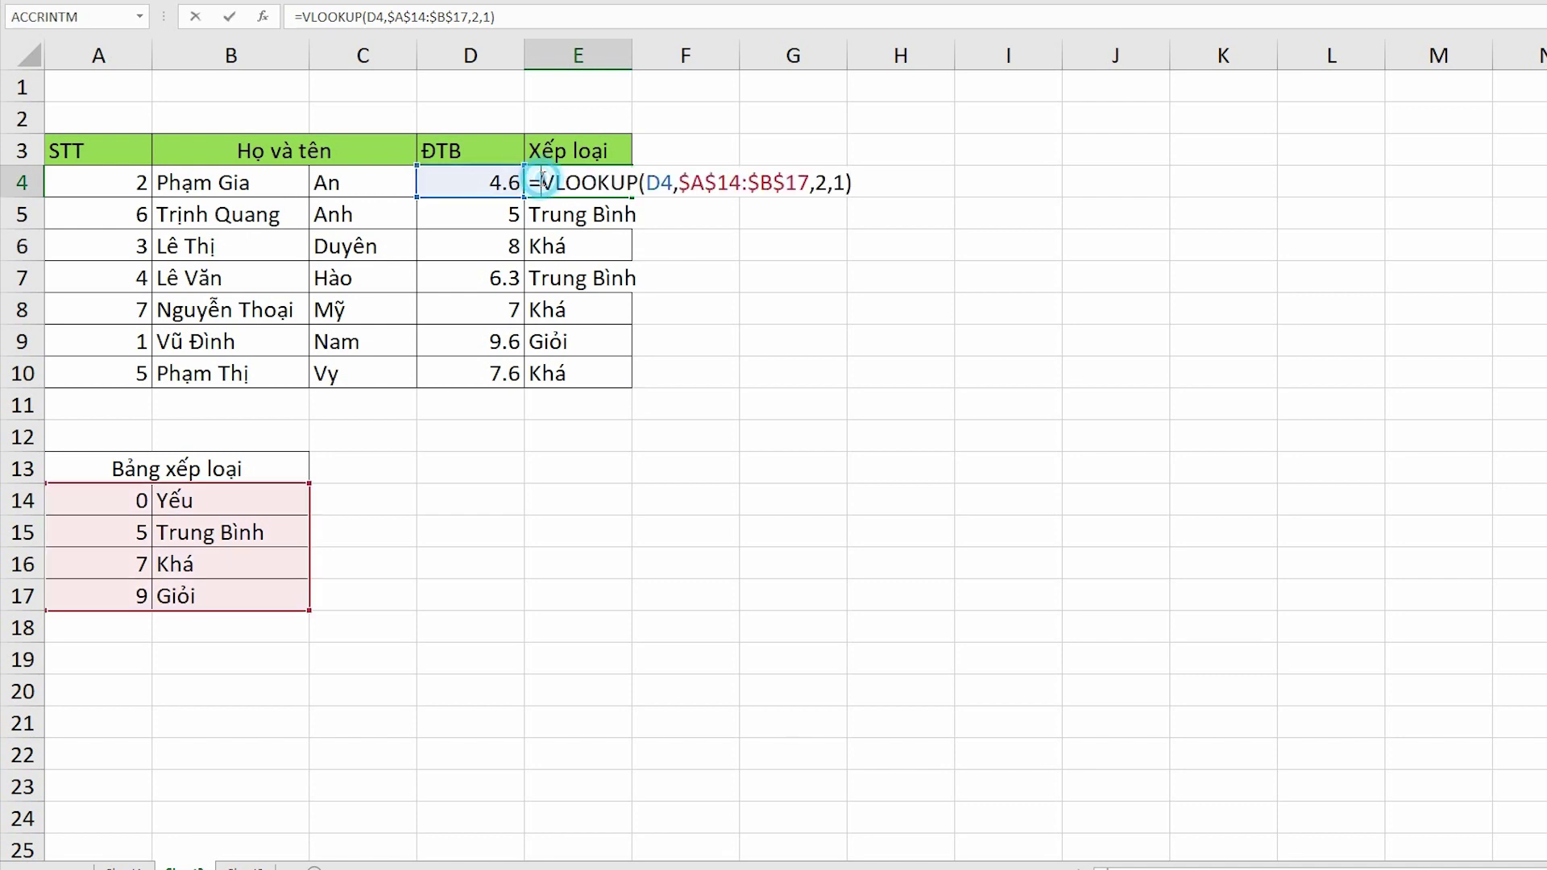
click(580, 177)
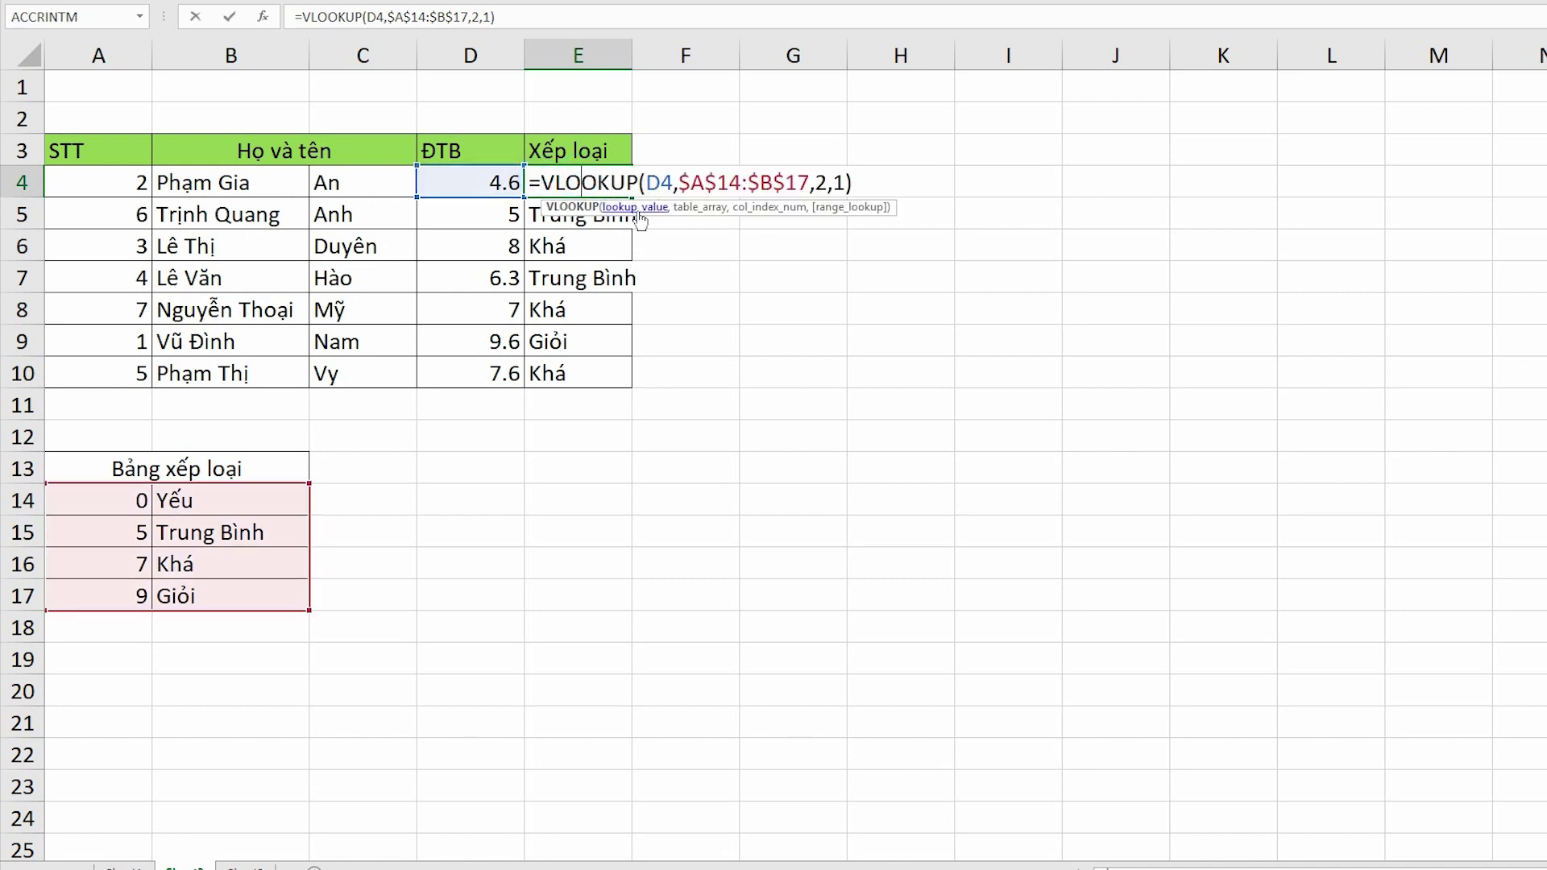
double_click(659, 183)
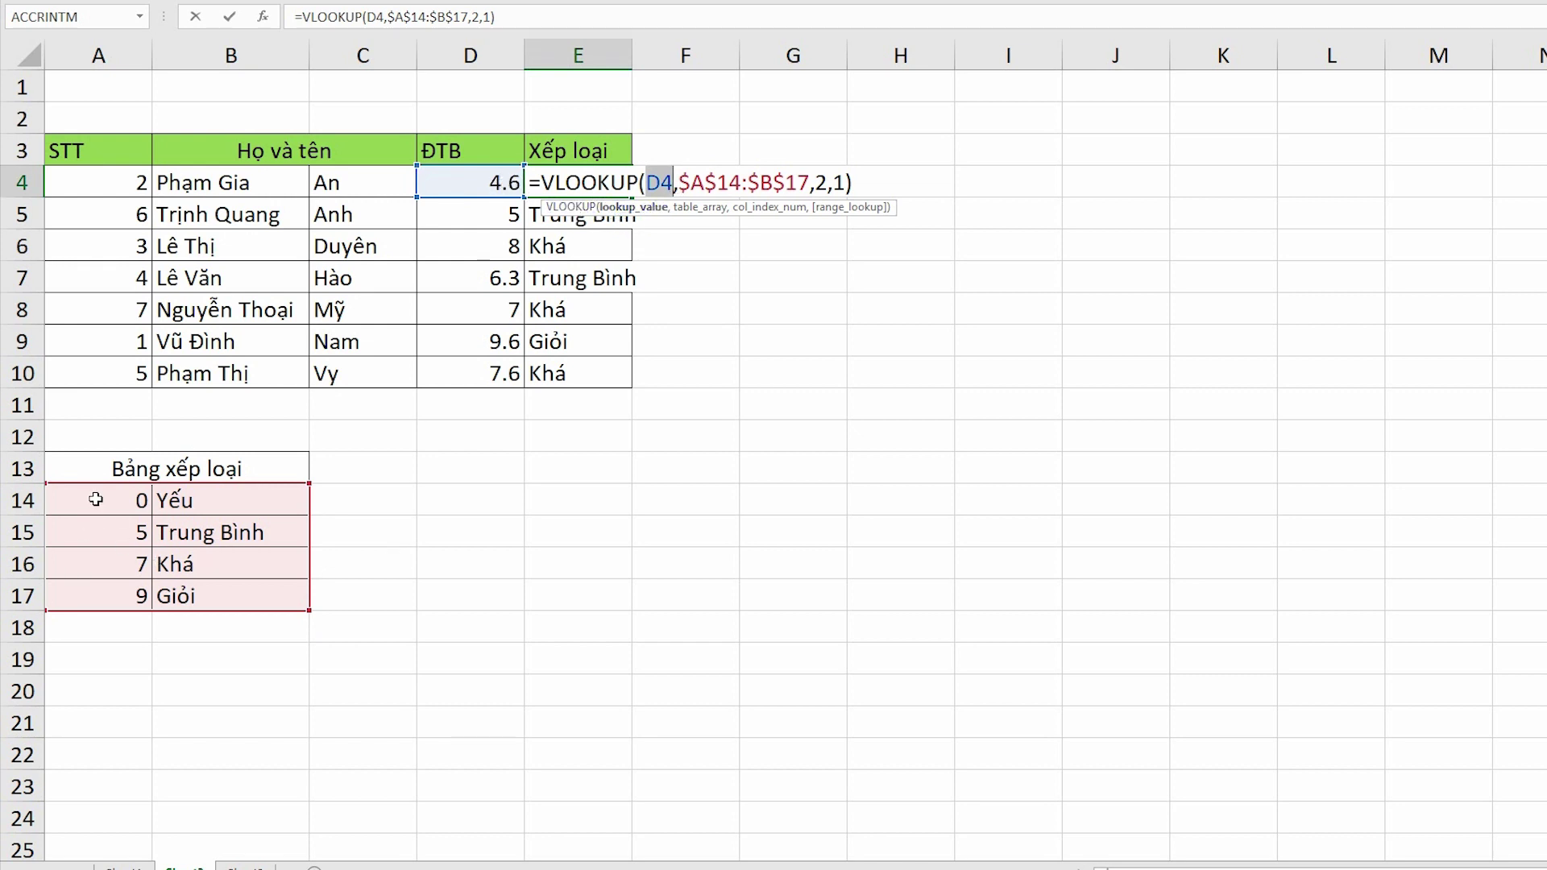
click(687, 209)
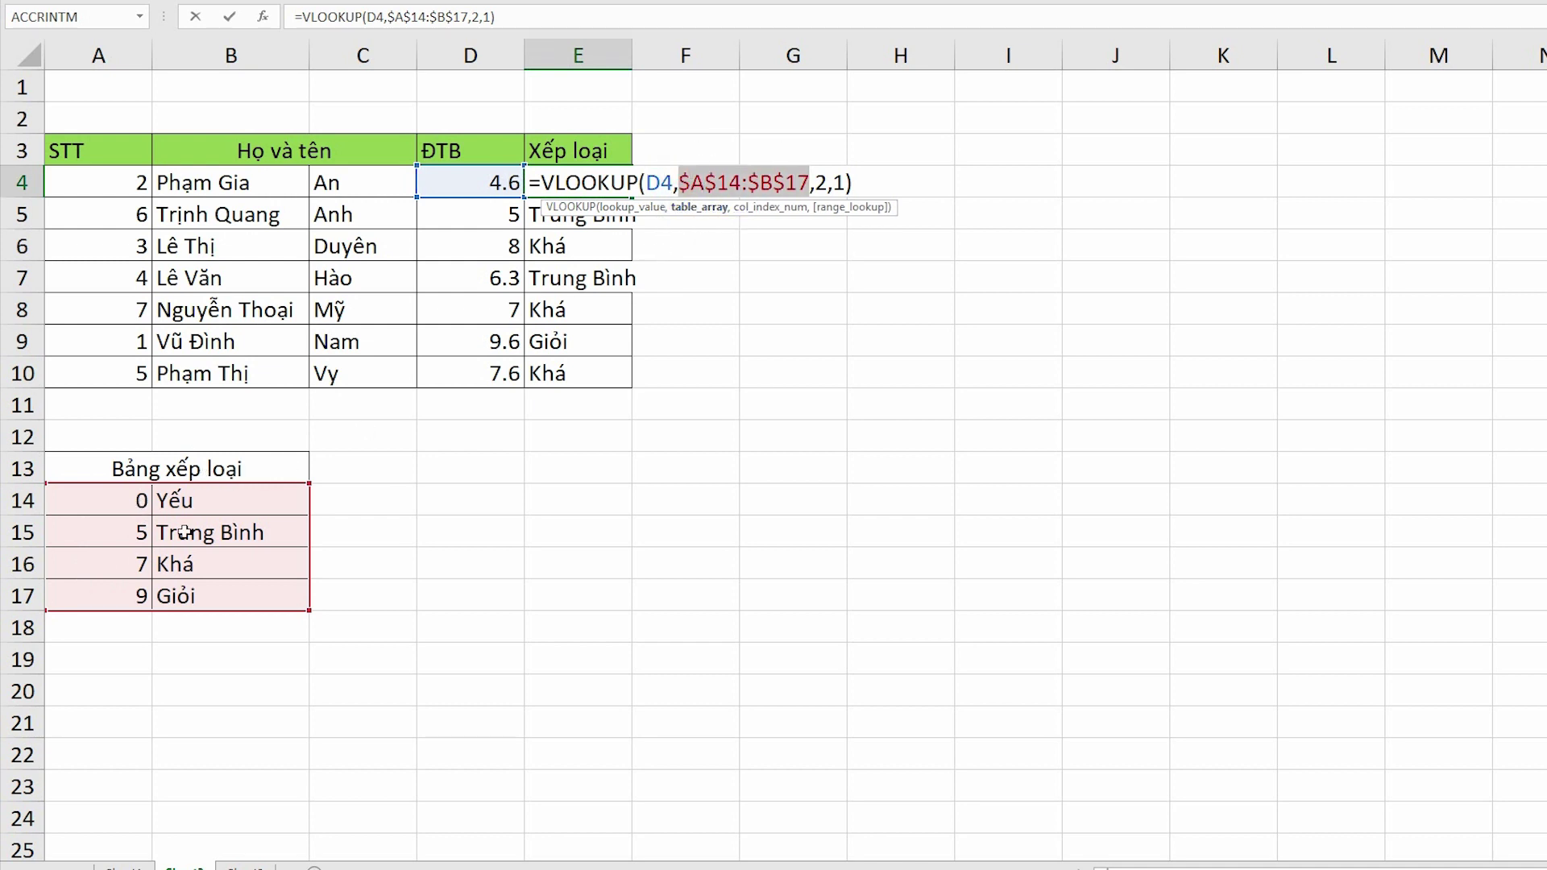
click(770, 208)
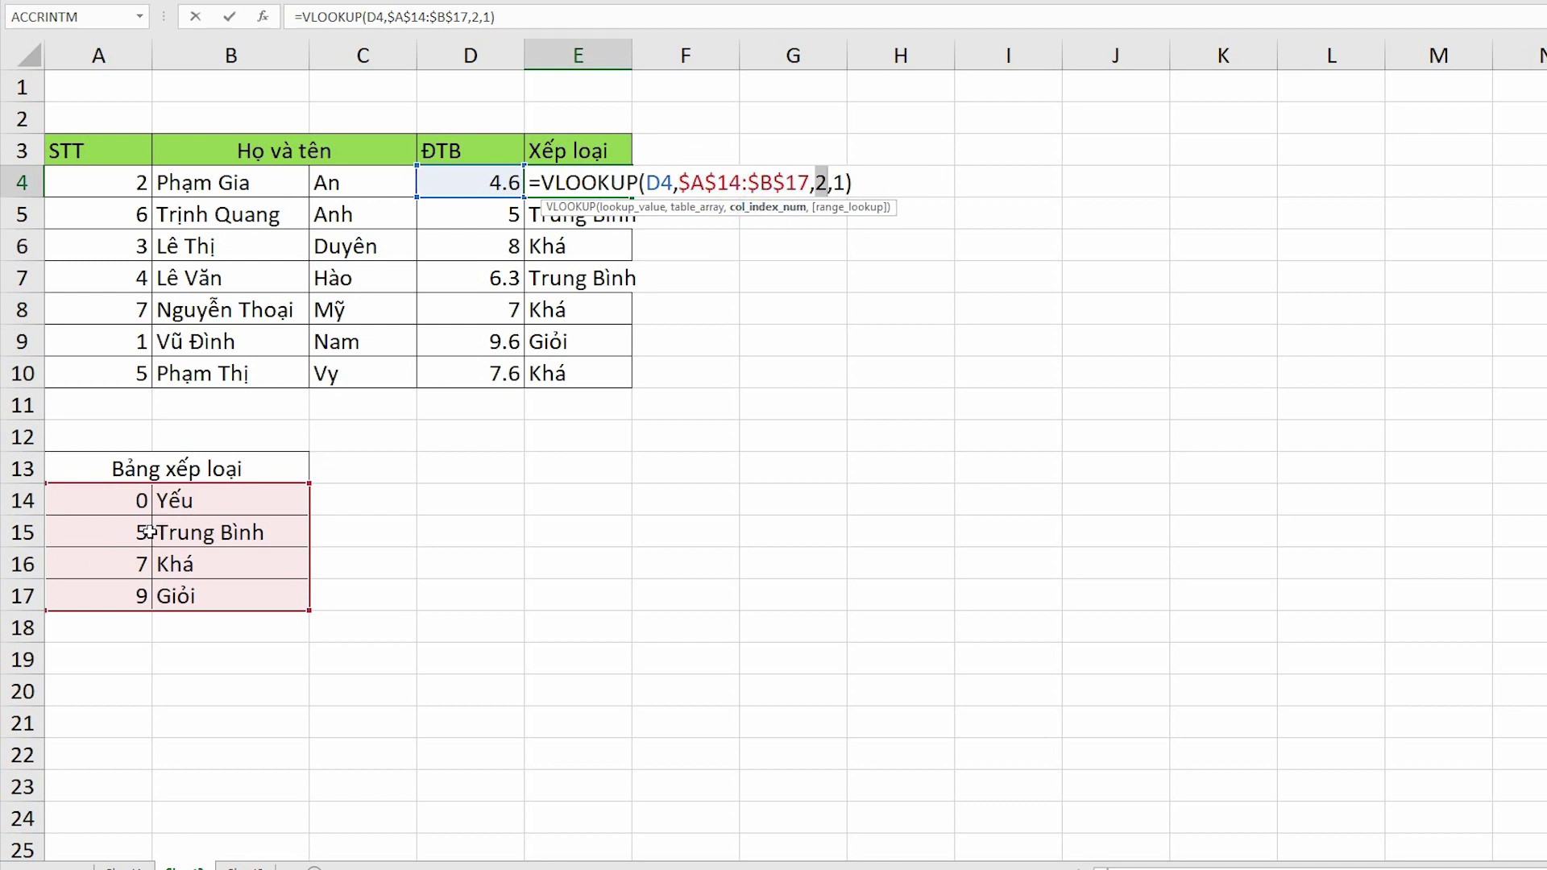
click(848, 207)
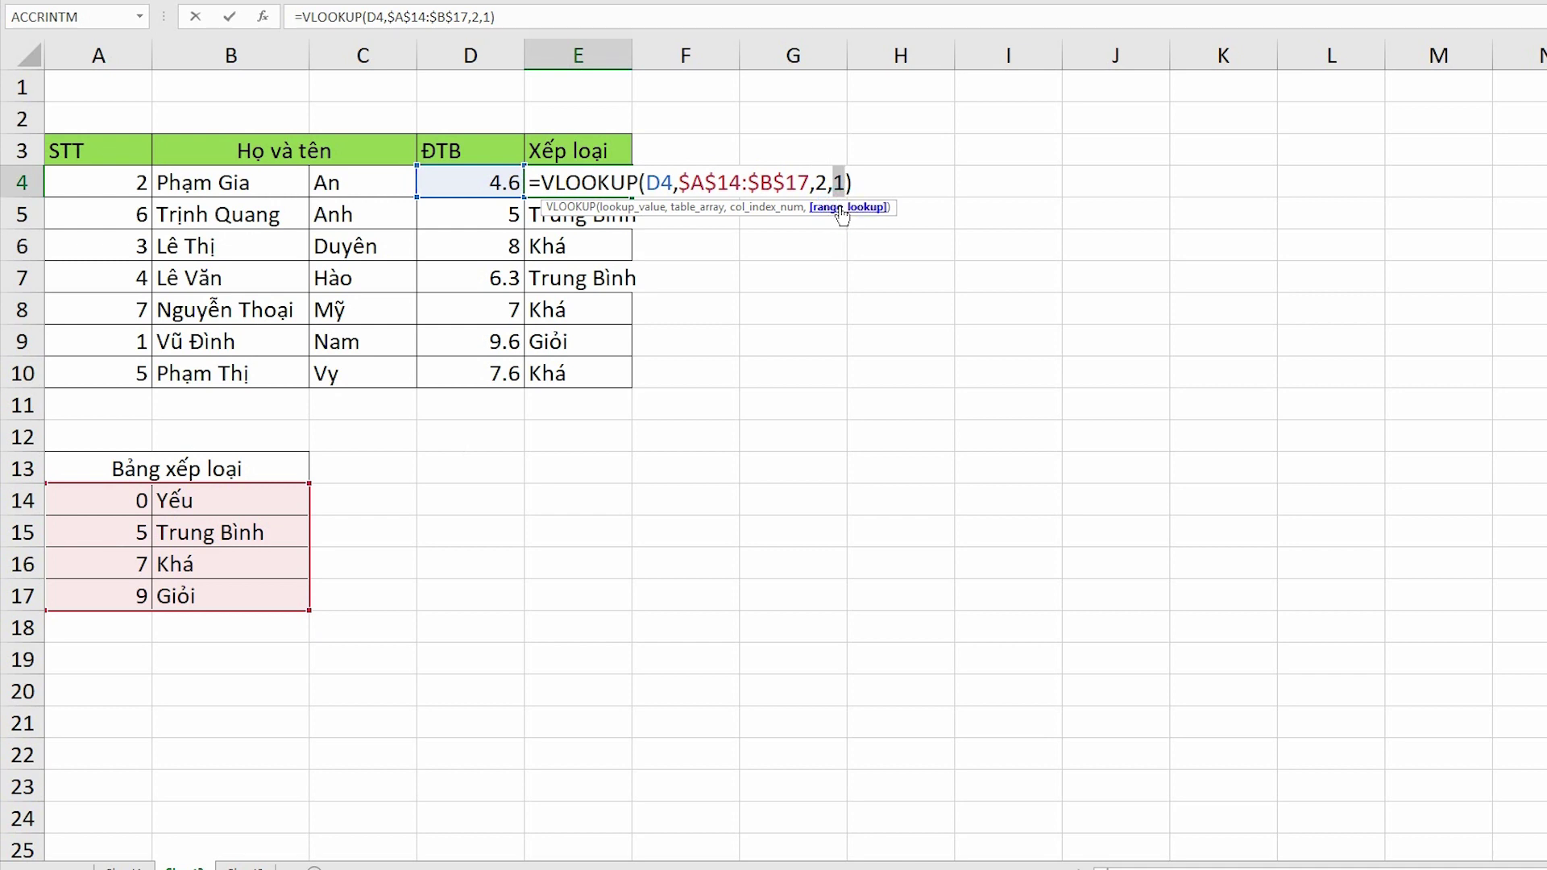
Compare scores 5, 8, 9.6 and 7.6 against thresholds 7 and 9, then go to the allowance sheet.
key(Return)
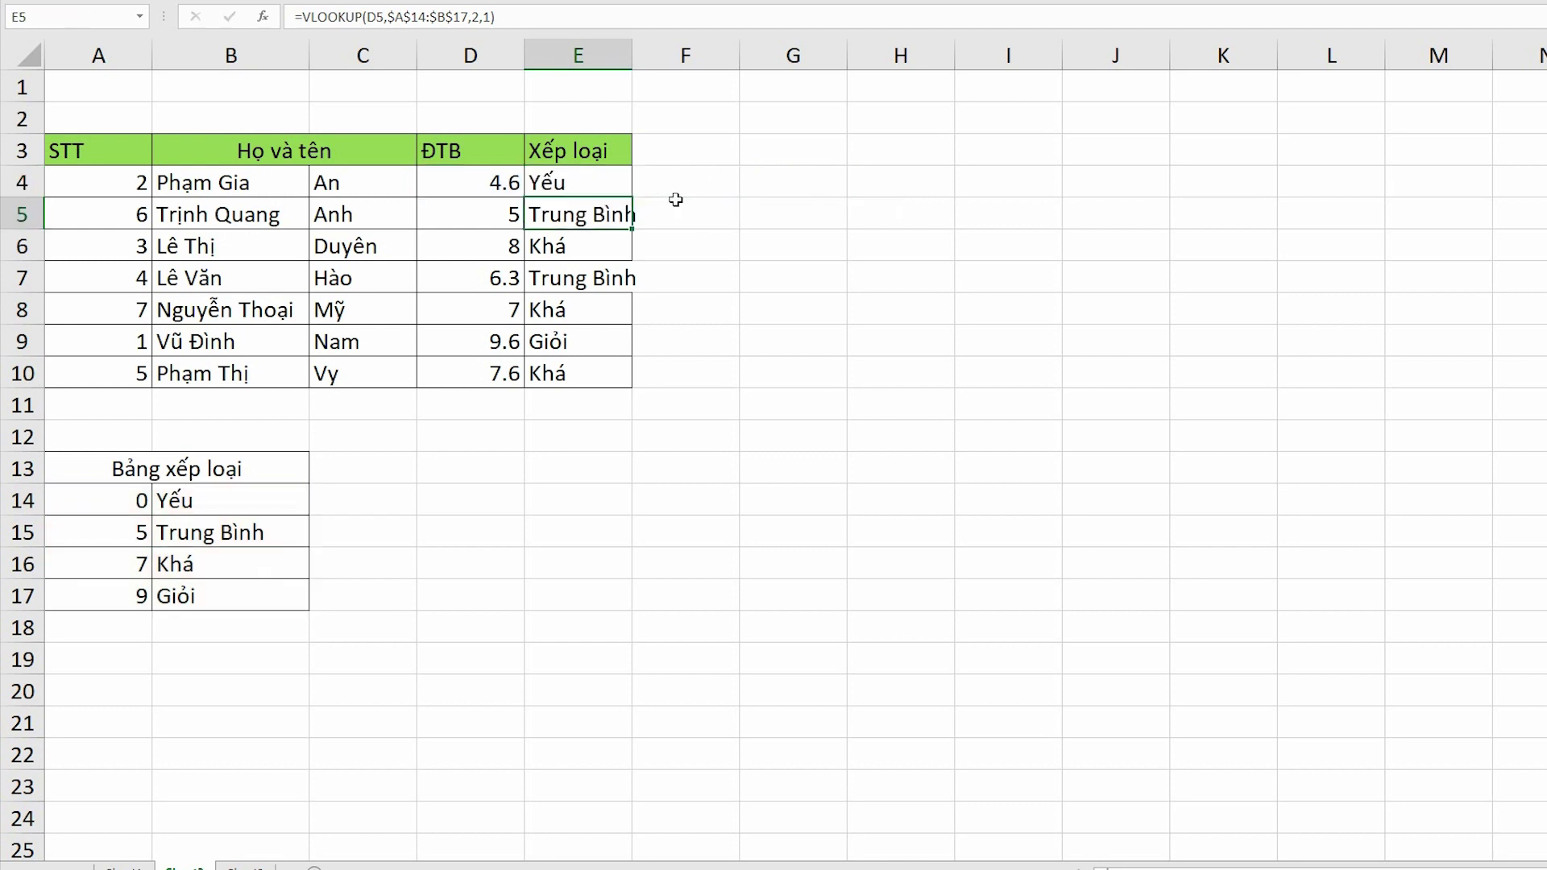
click(598, 190)
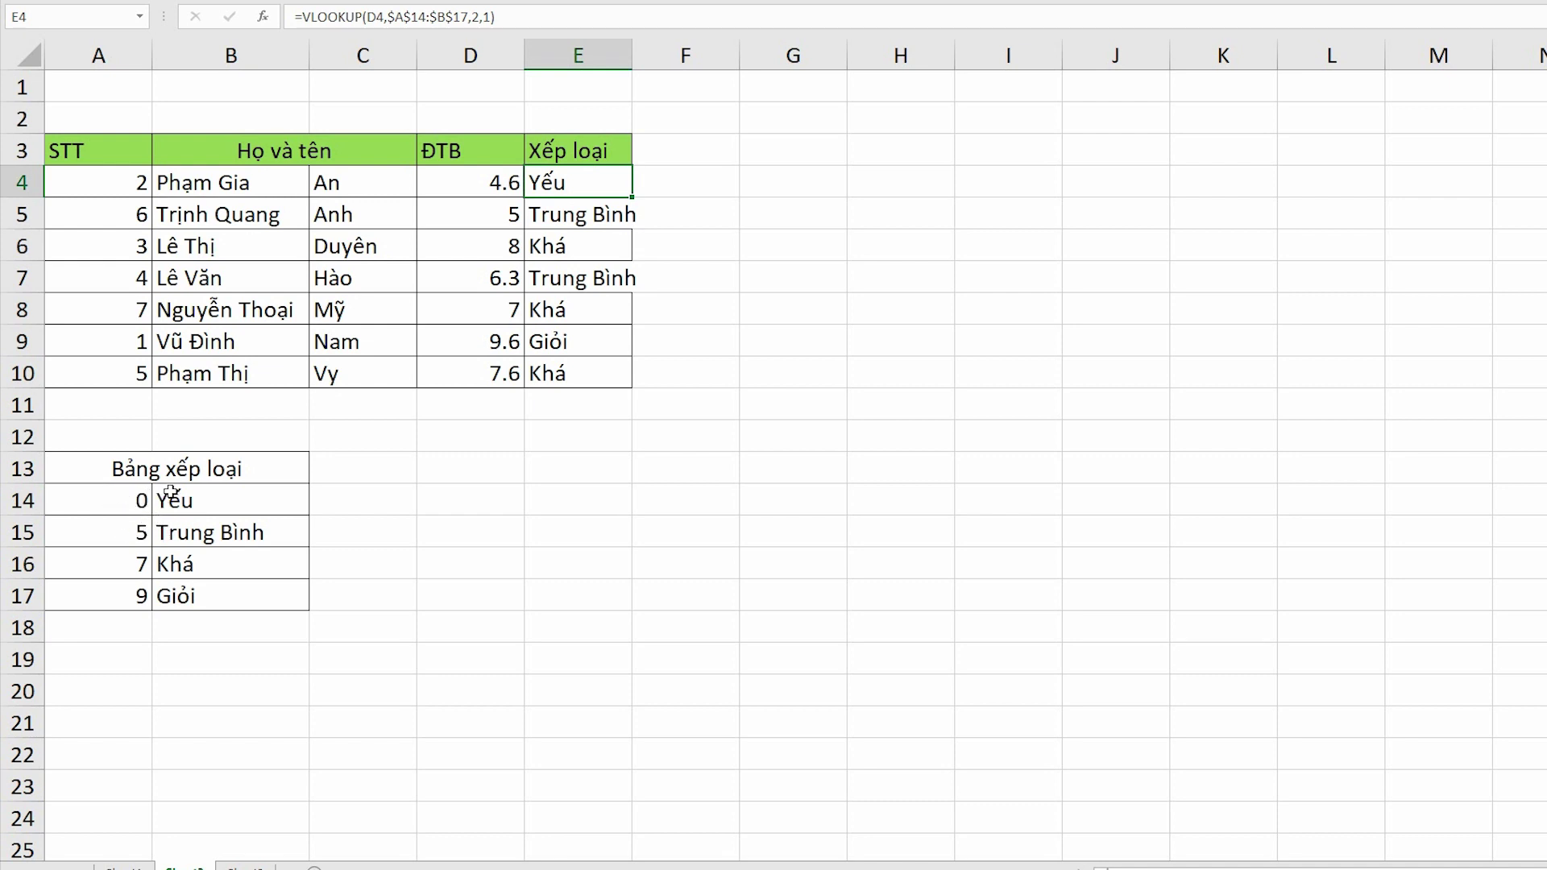
click(462, 223)
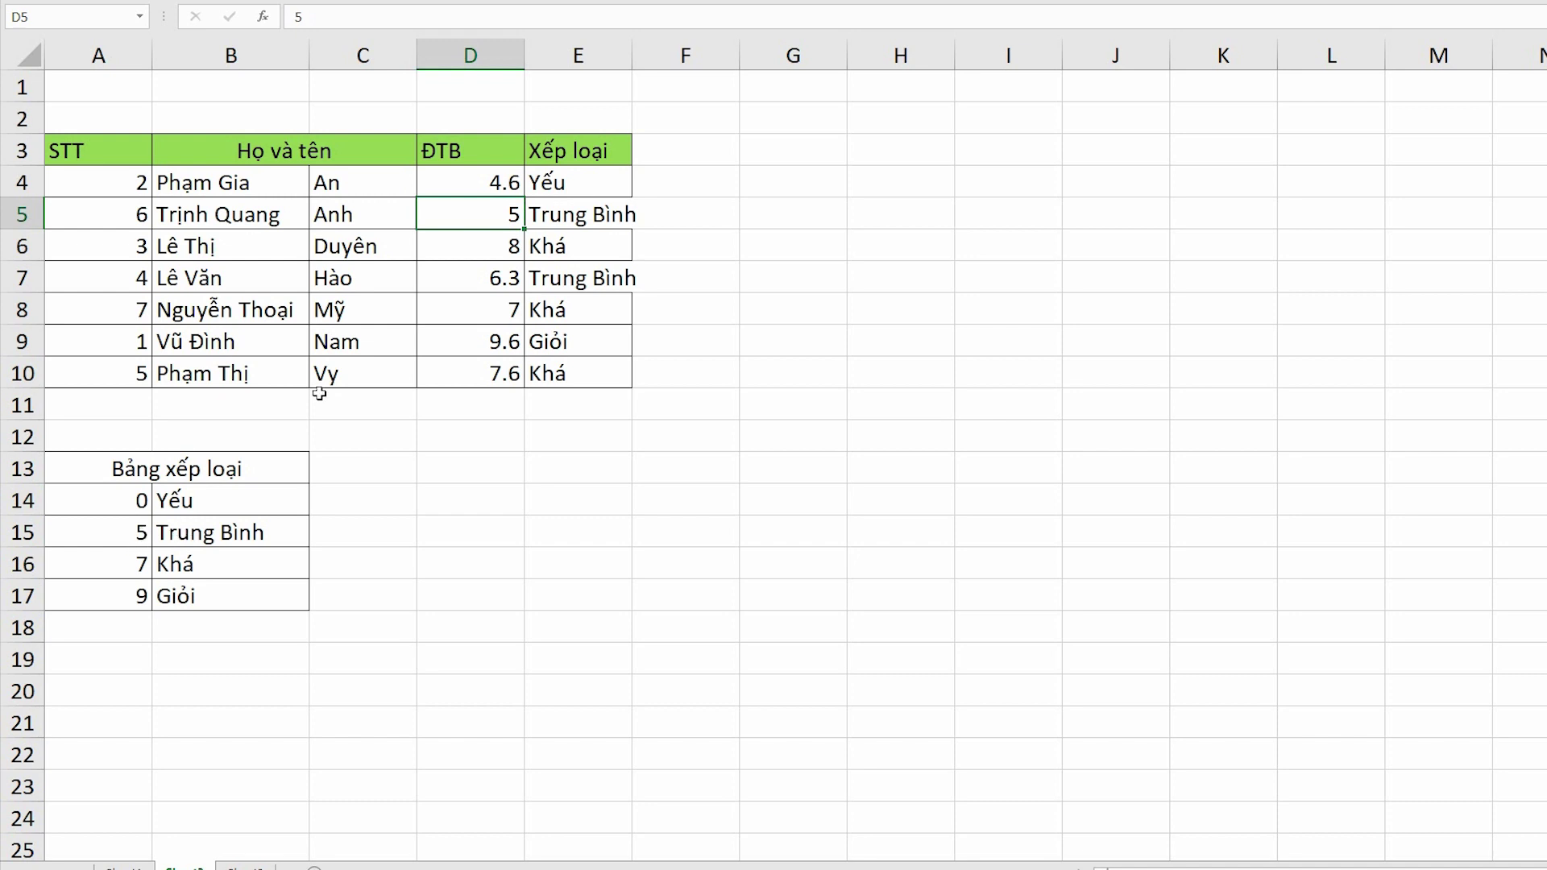
click(496, 242)
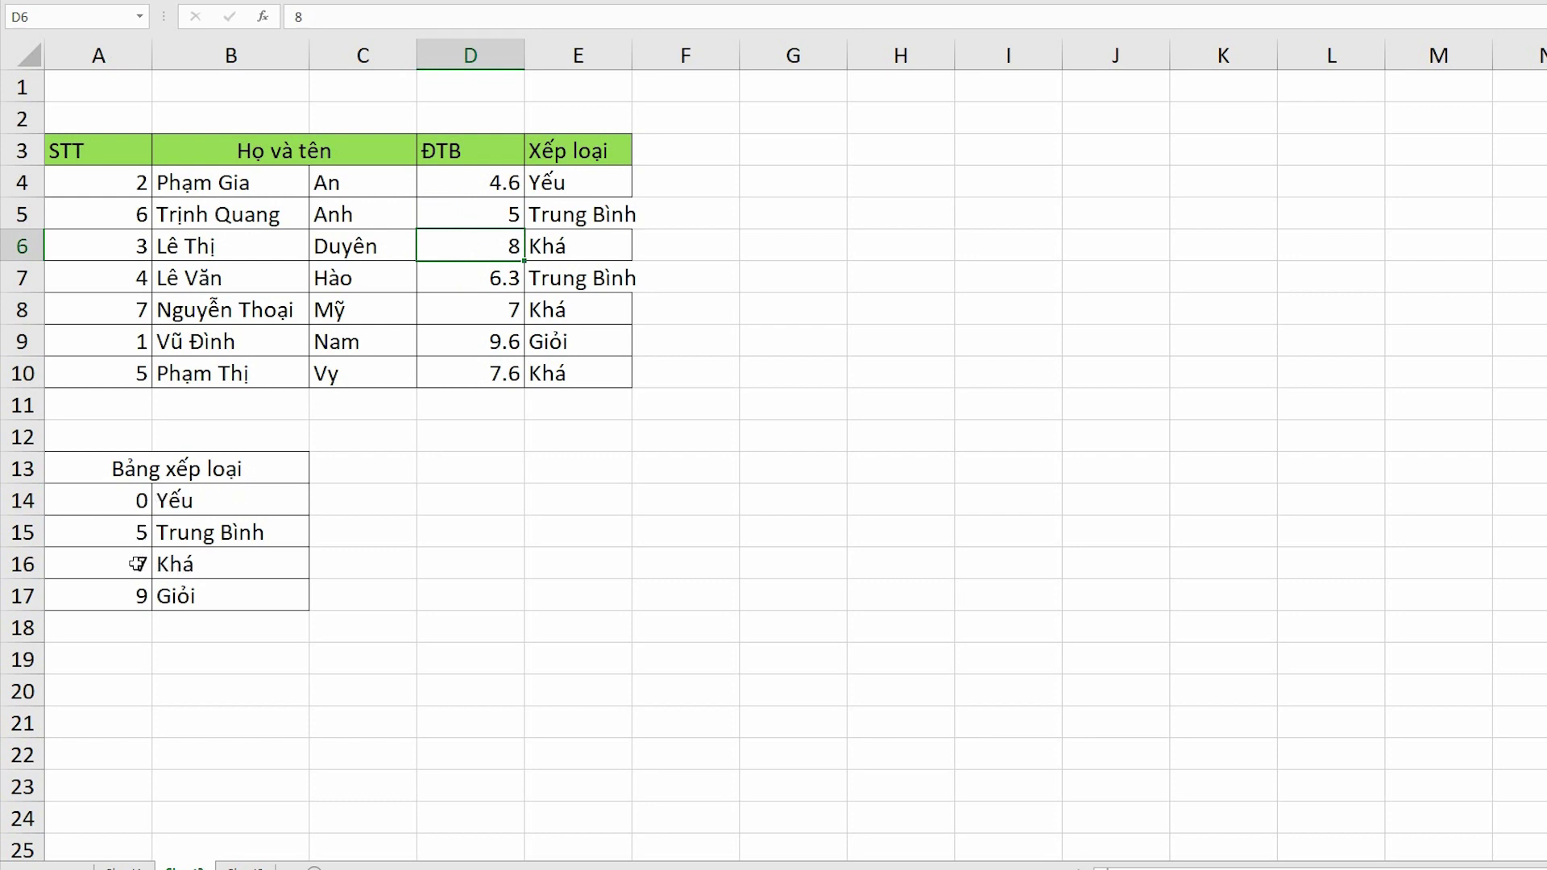
click(138, 565)
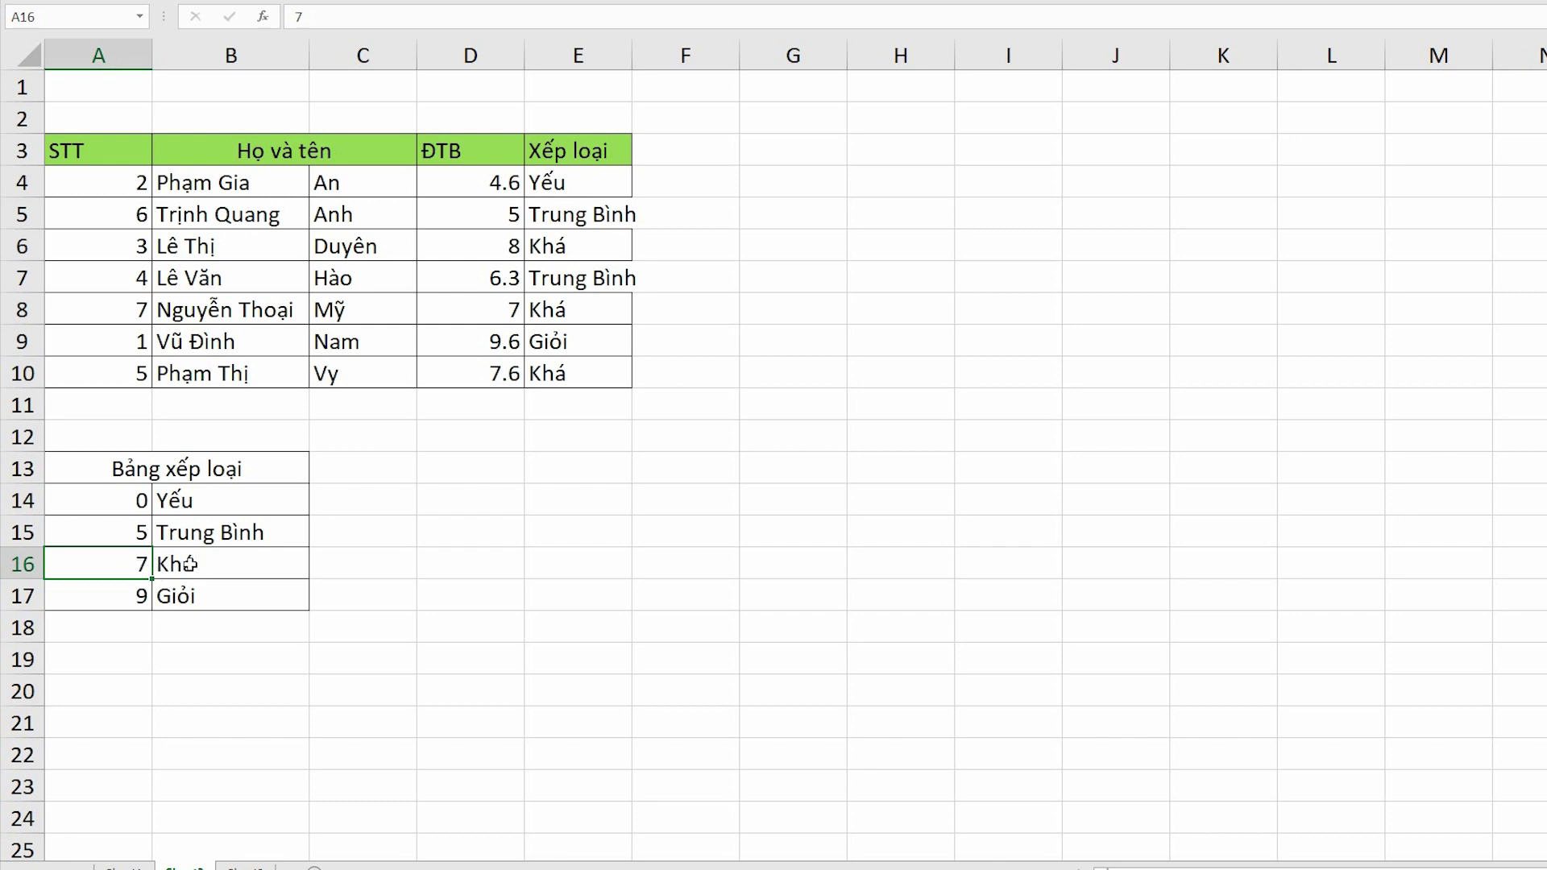
click(474, 349)
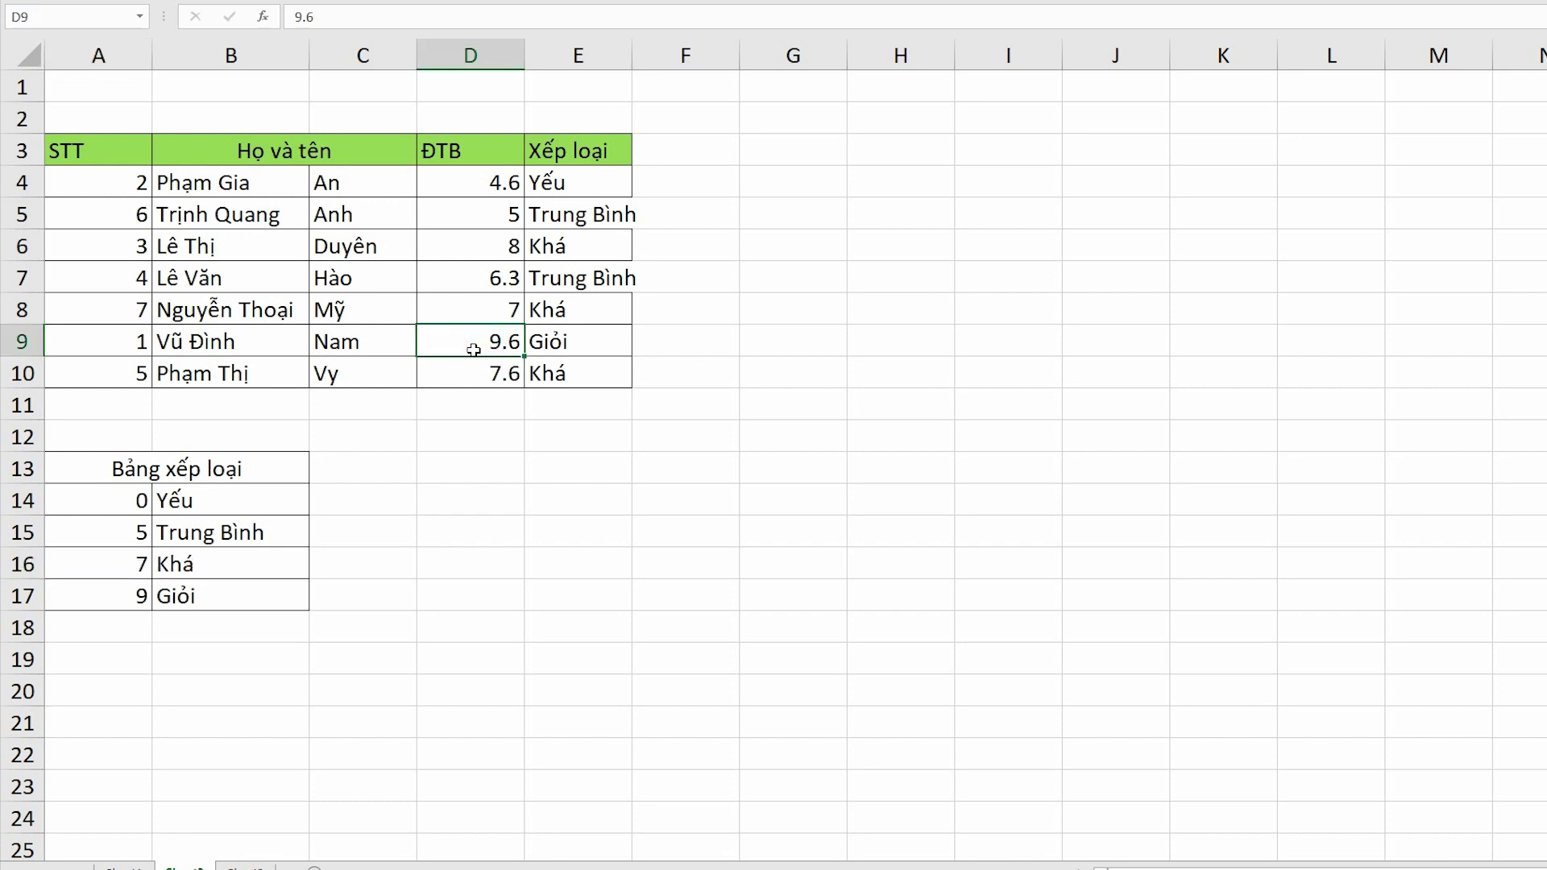
click(138, 596)
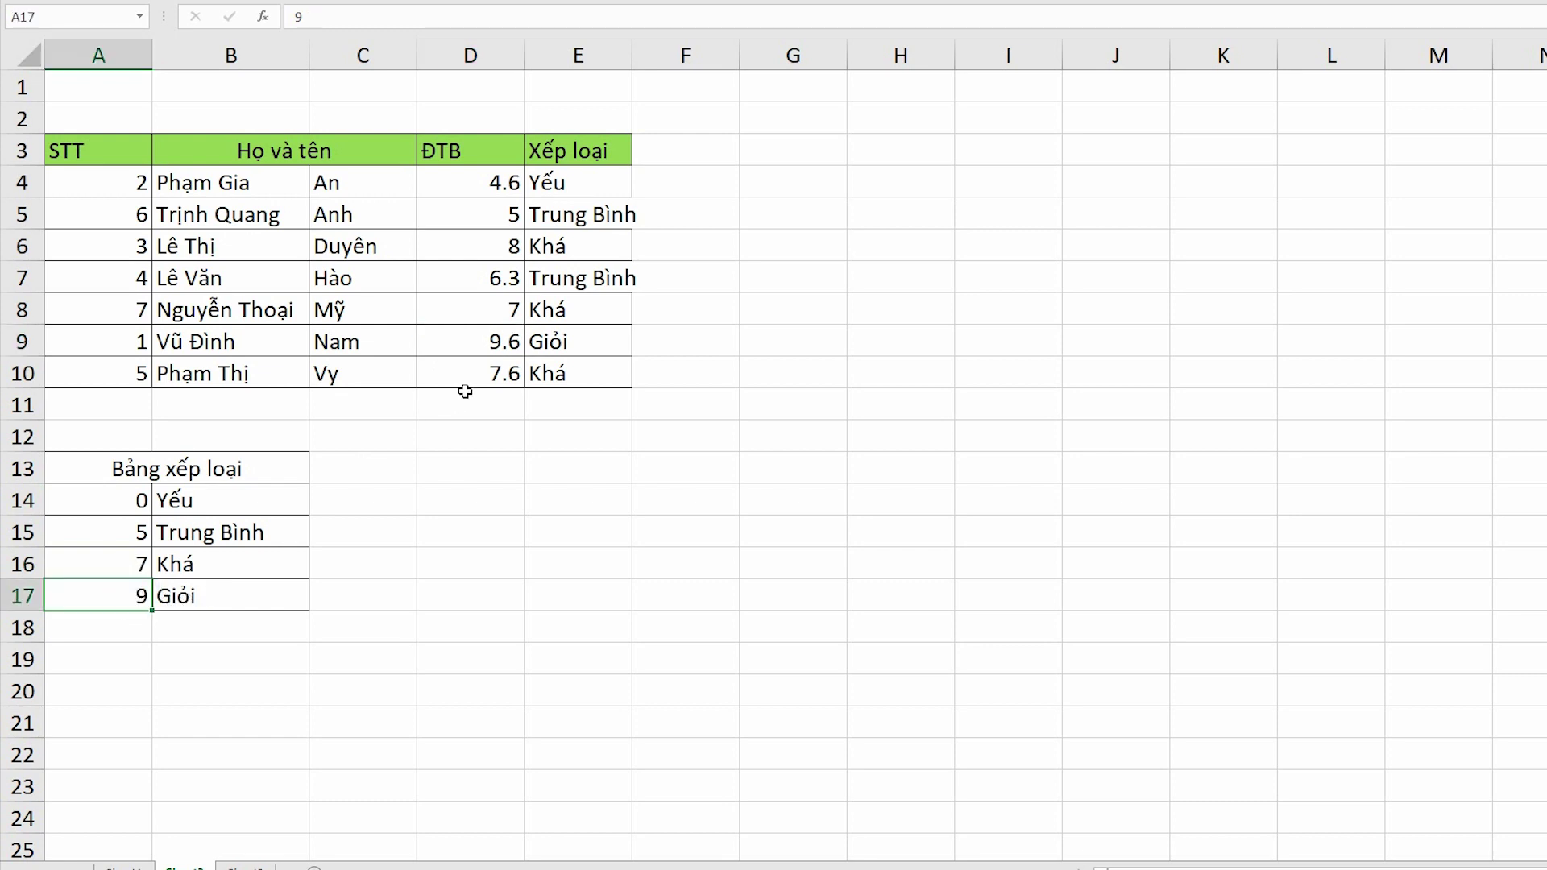
click(483, 376)
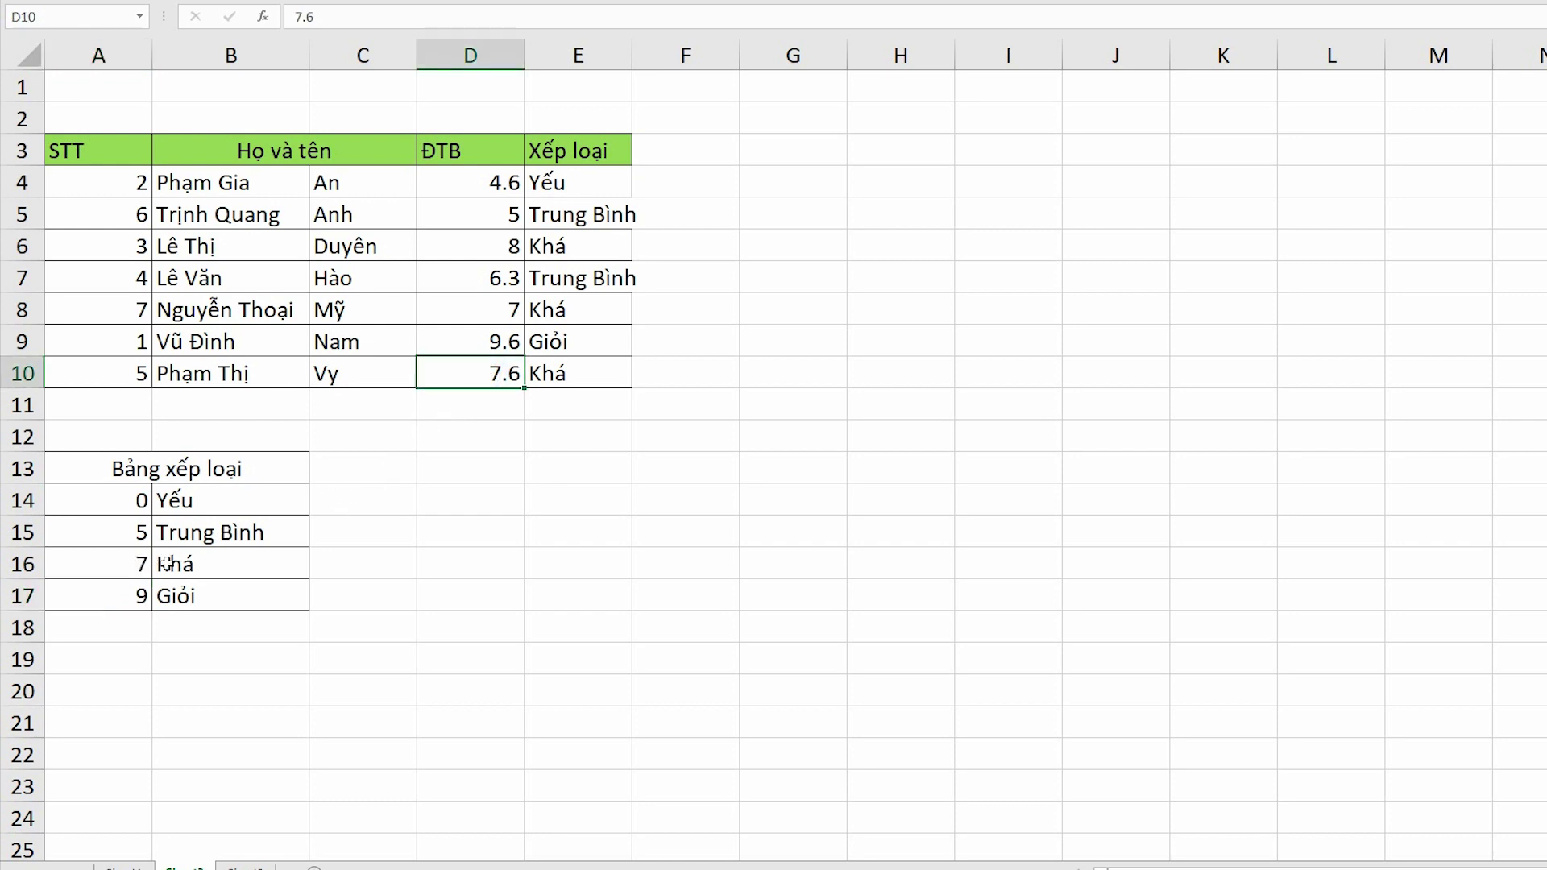
click(134, 564)
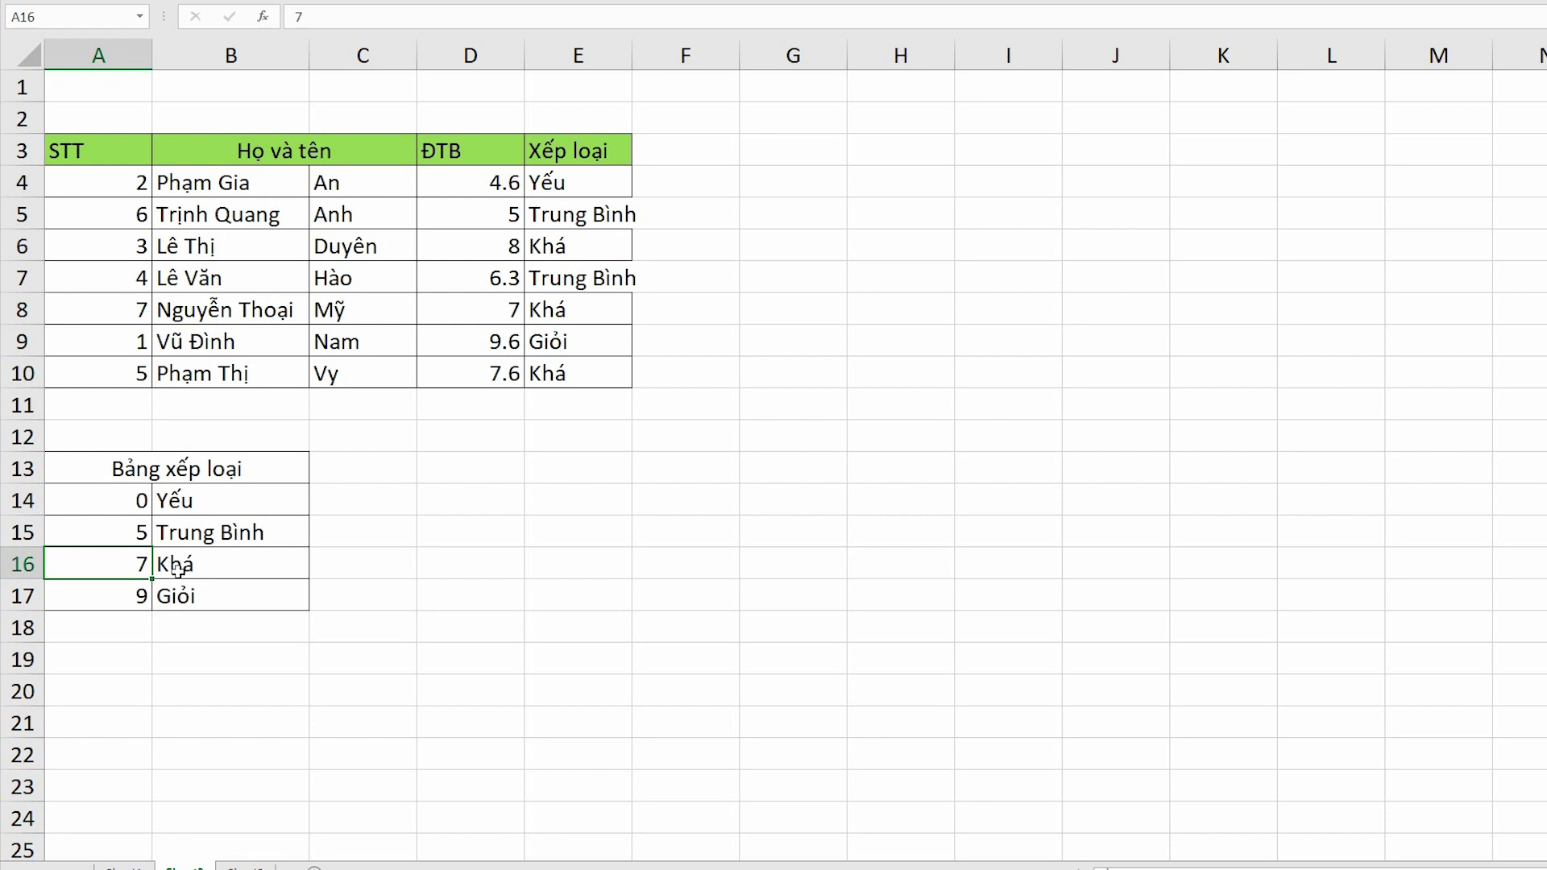
key(ctrl+Page_Down)
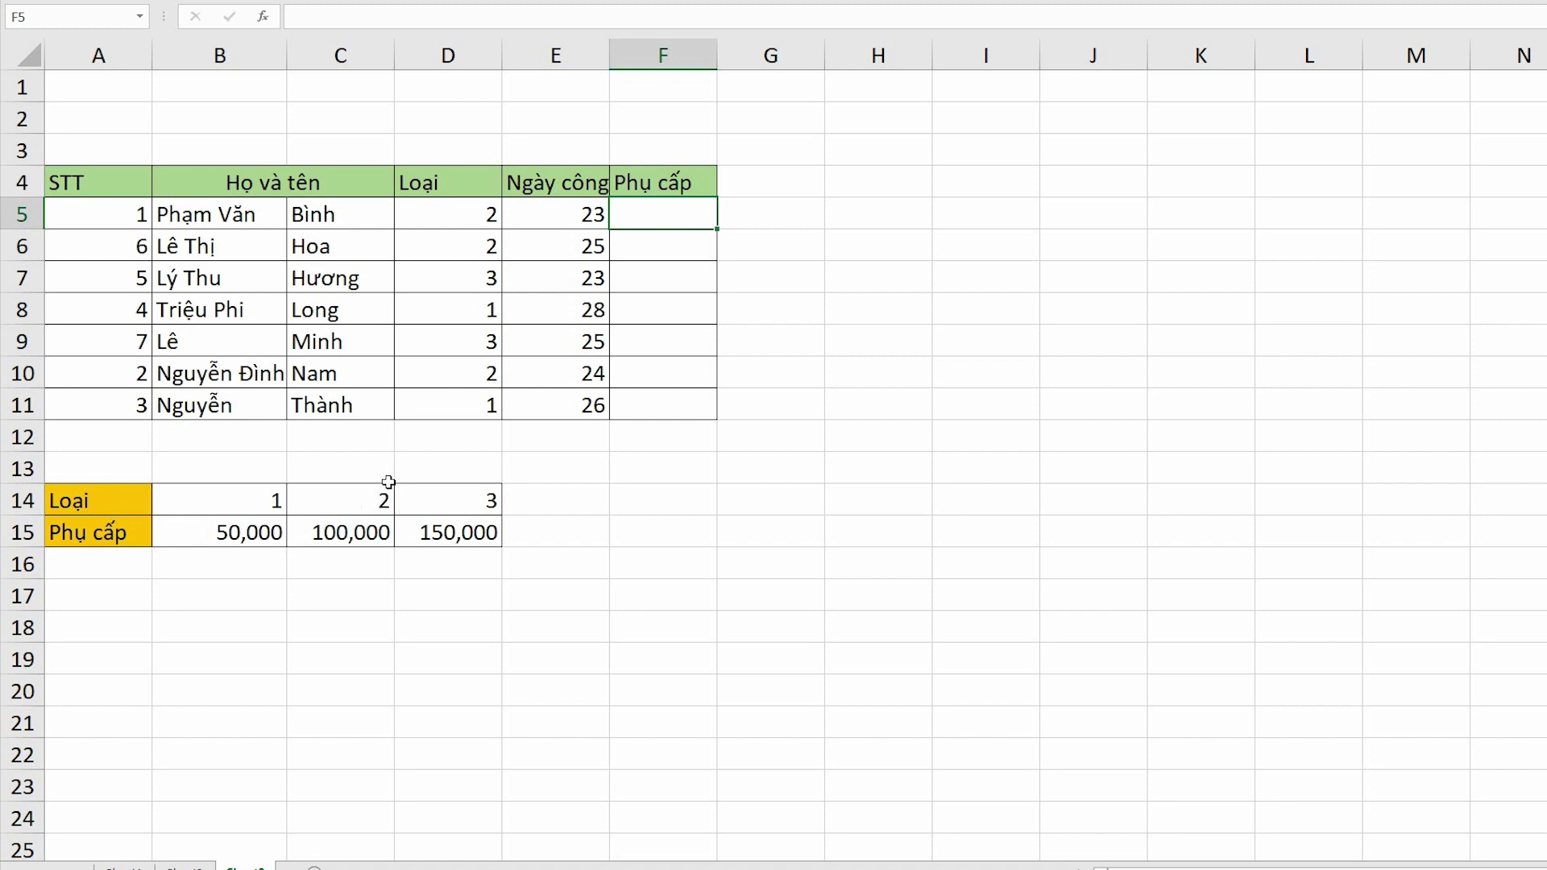
click(123, 866)
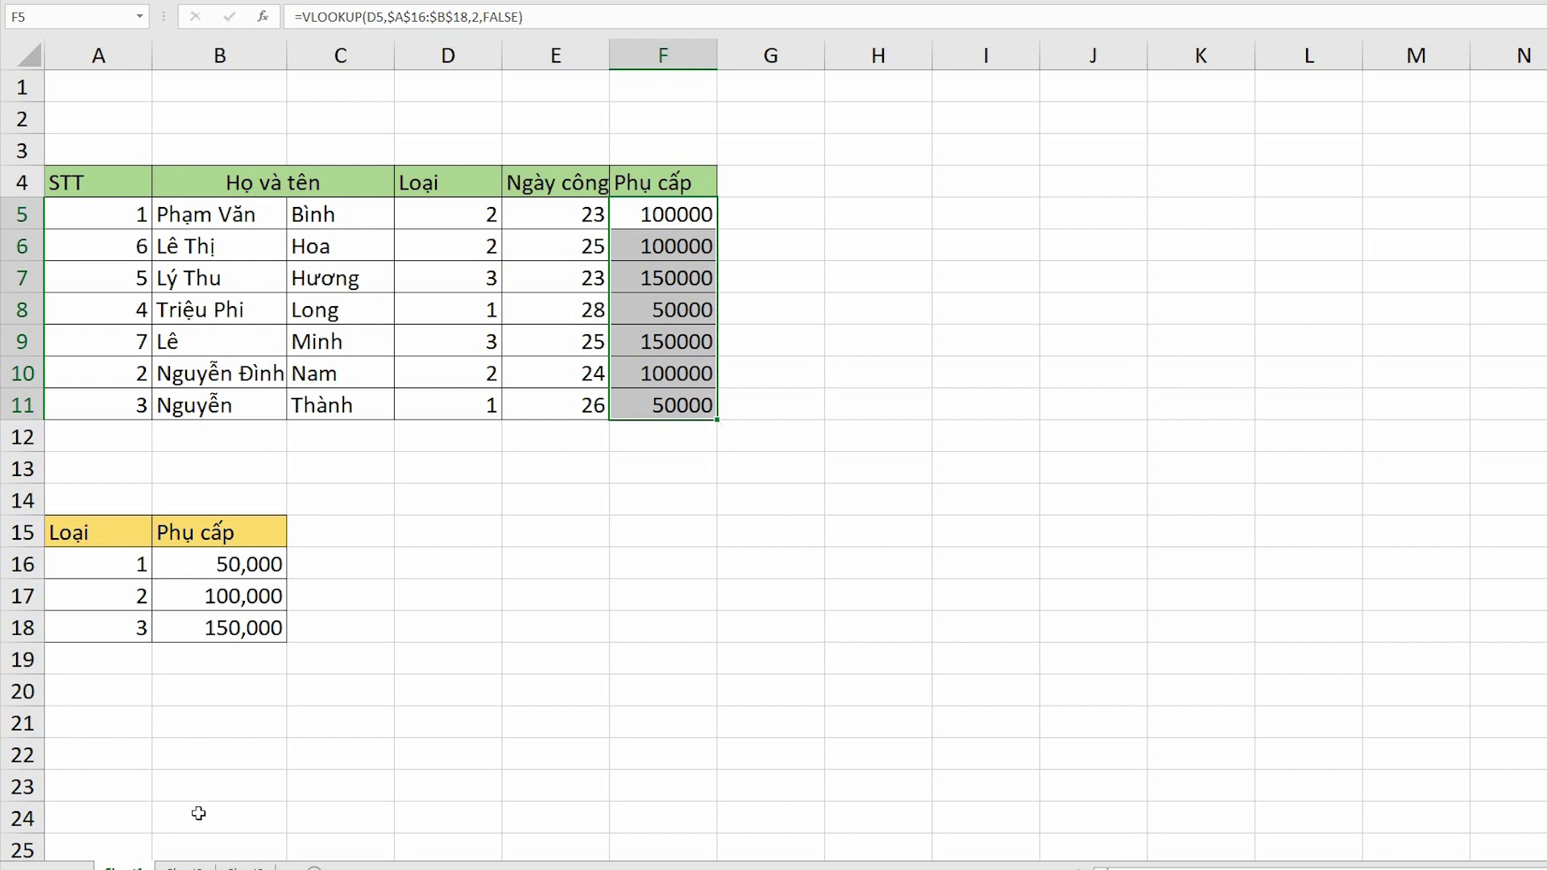
click(244, 866)
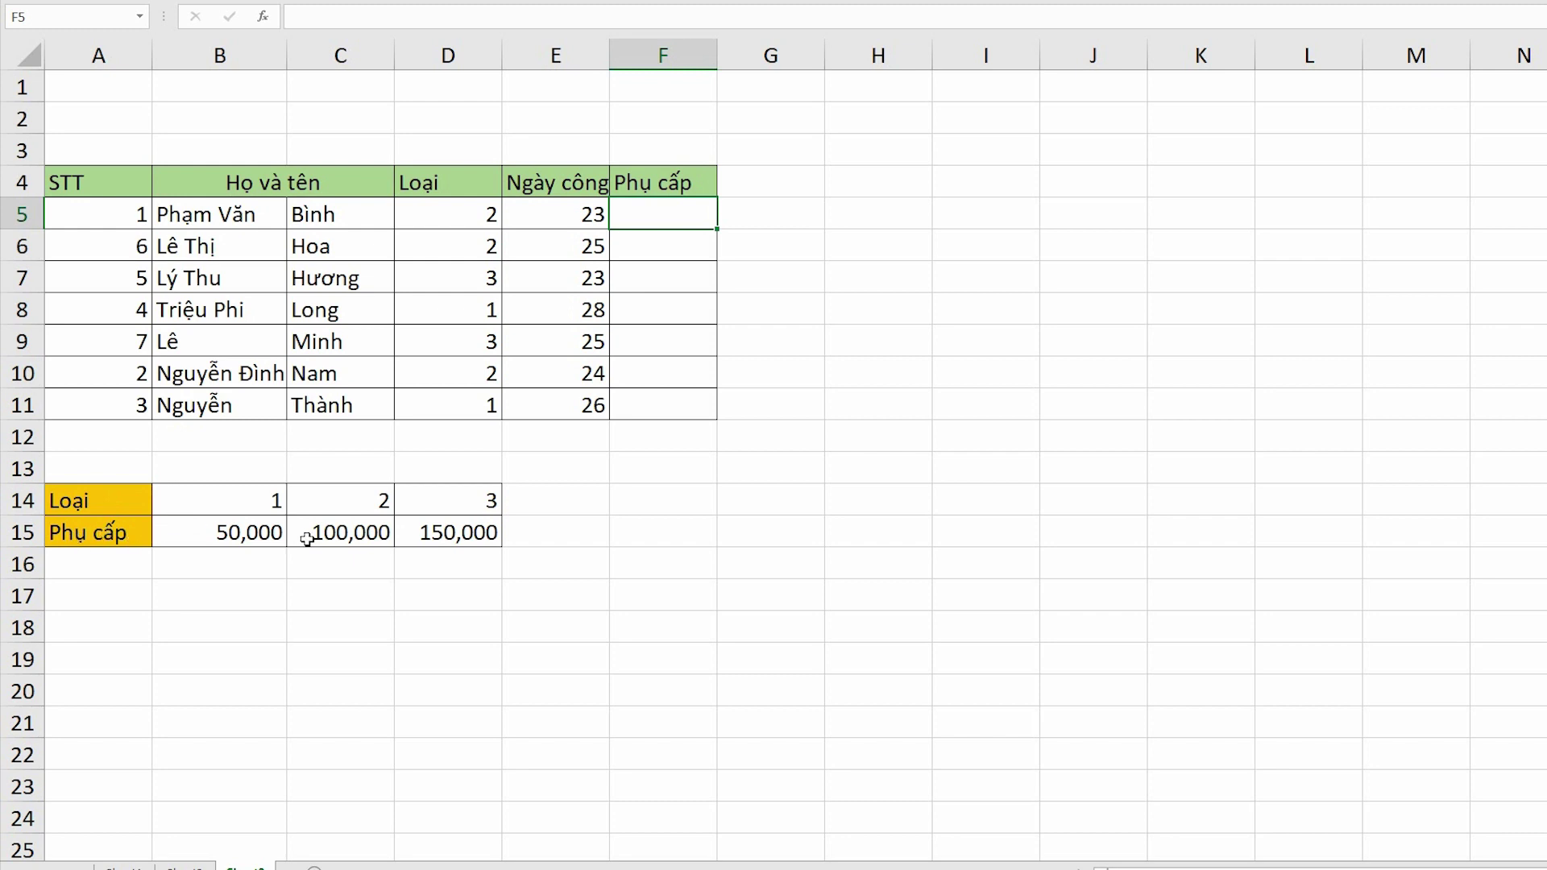
click(121, 867)
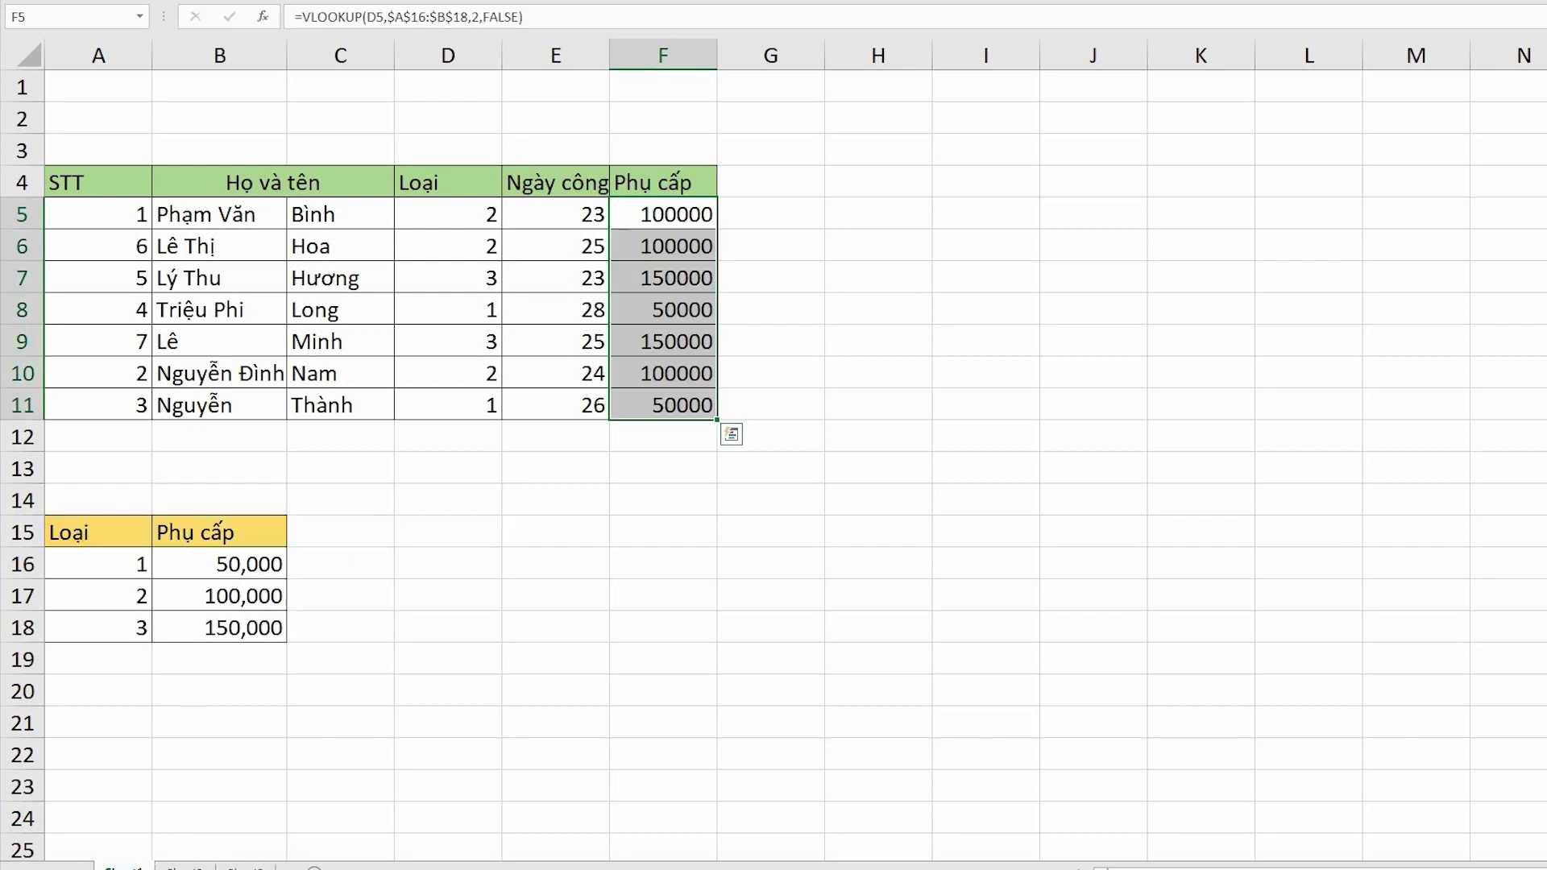
click(246, 867)
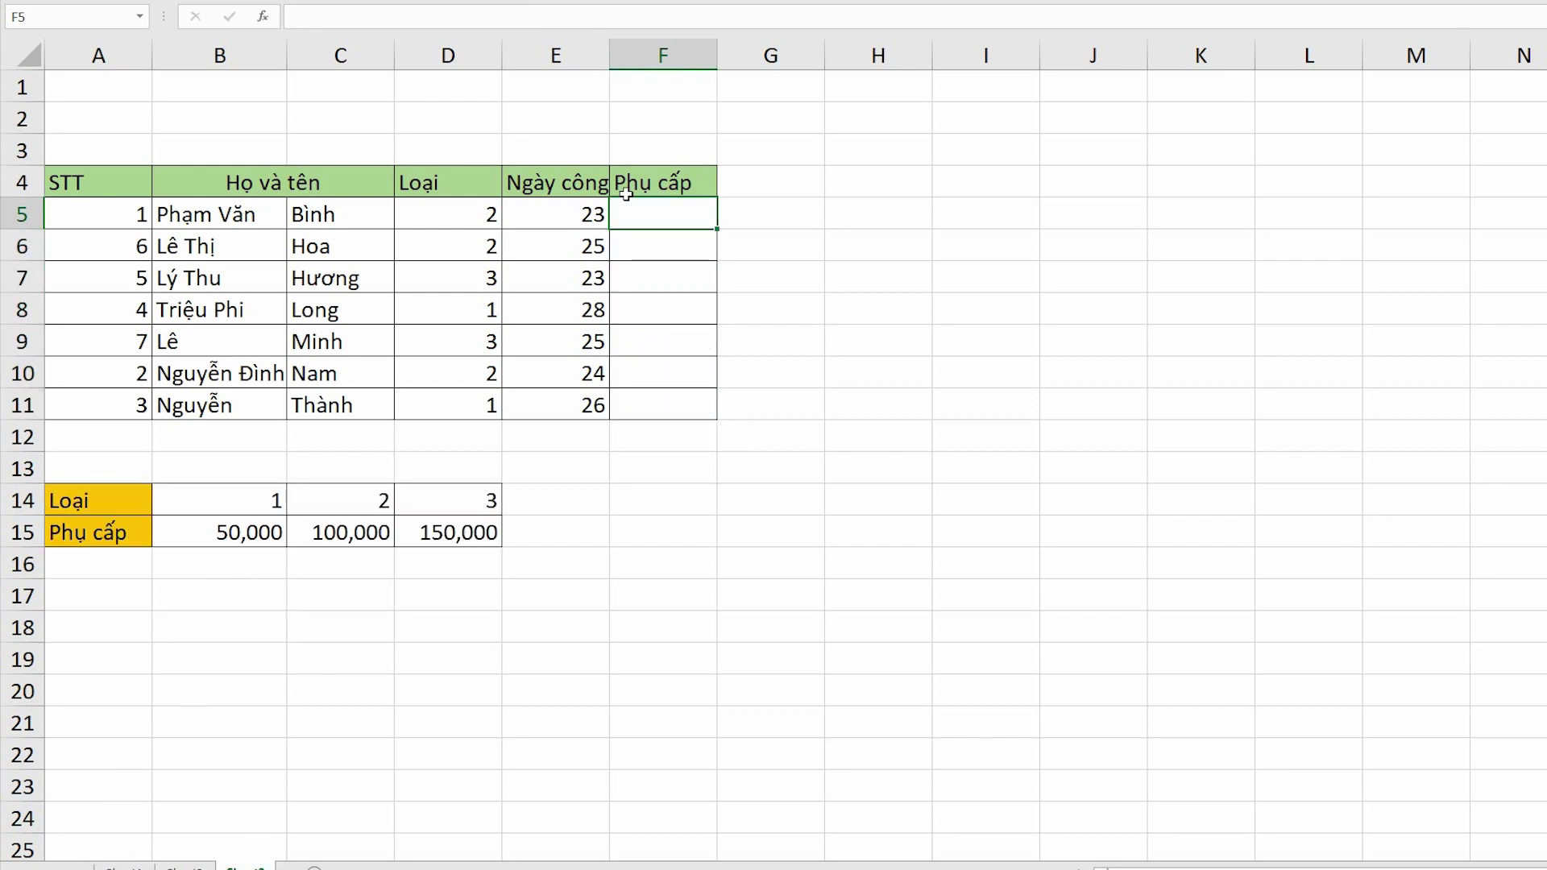
Enter =HLOOKUP(D5,$B$14:$D$15,2,0) in F5, returning 100000 for Loại 2.
text(=)
text(hlo)
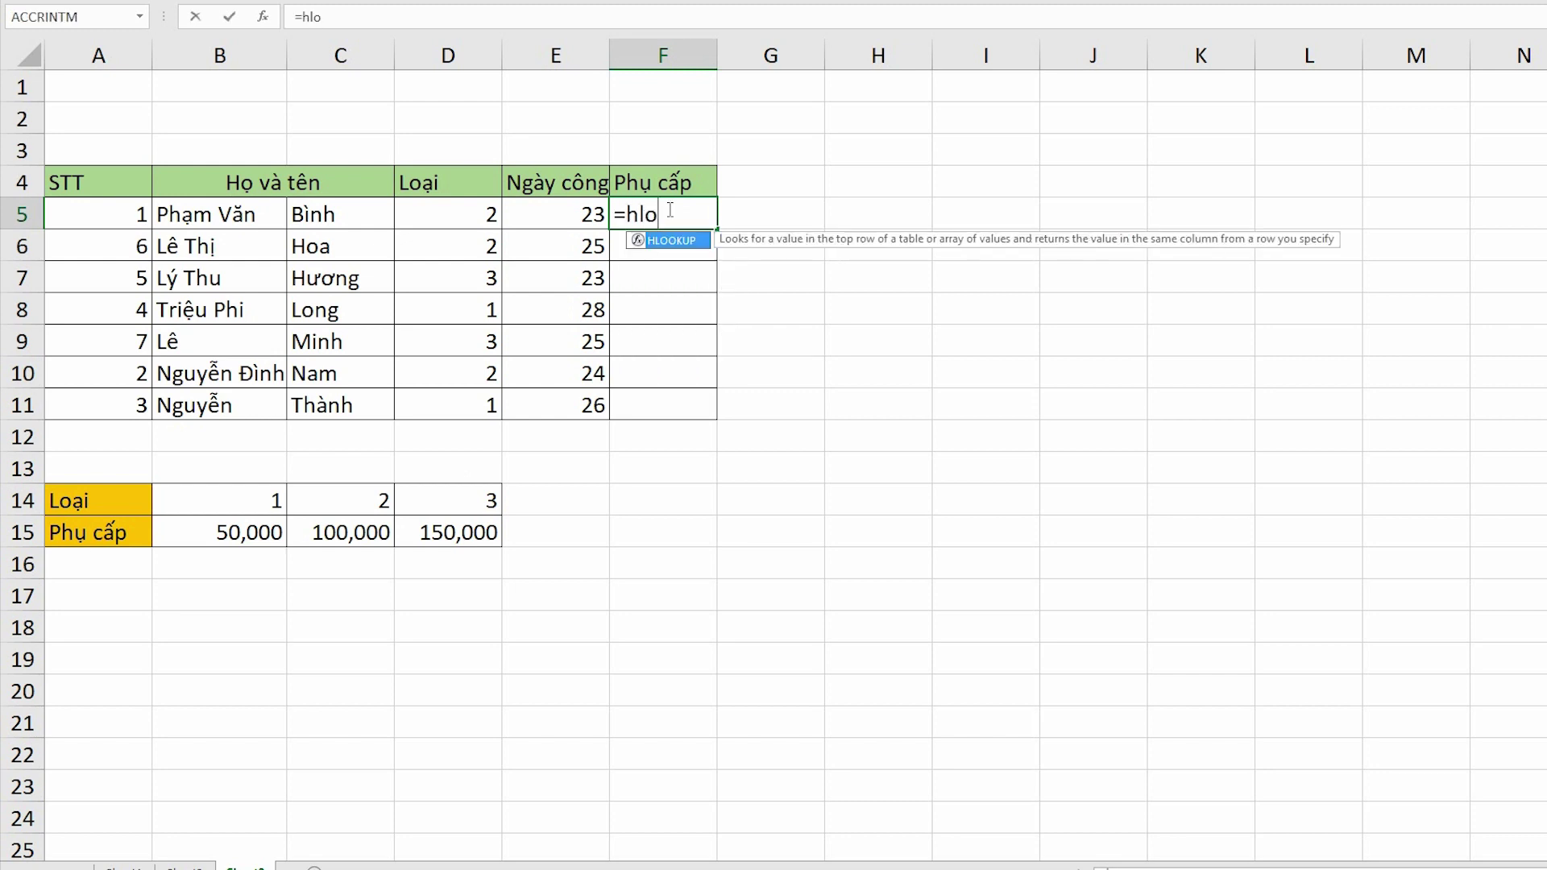
key(Tab)
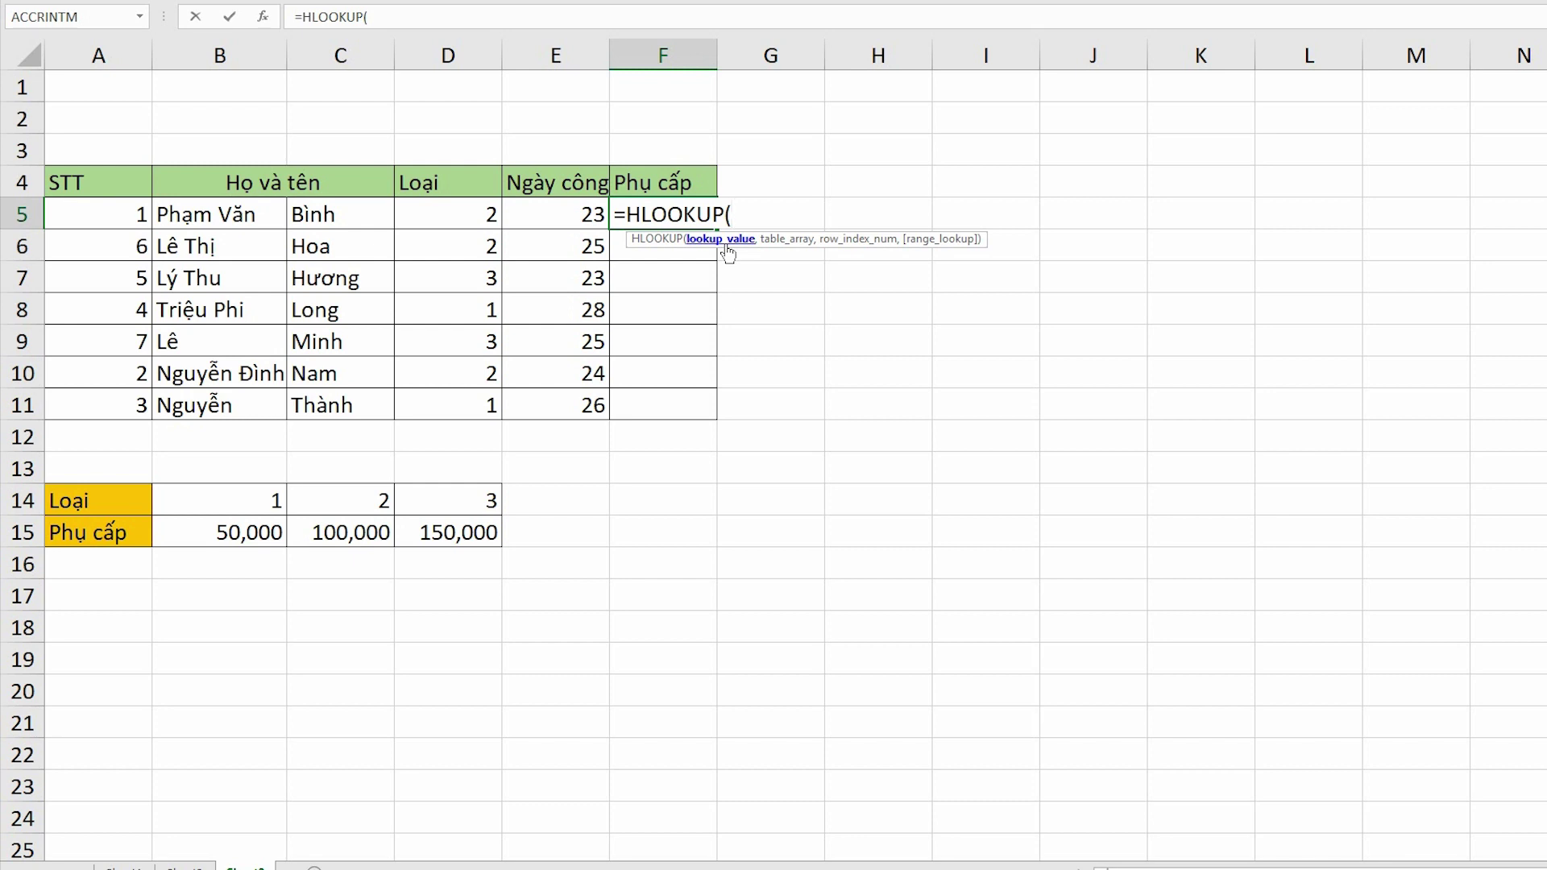
click(487, 218)
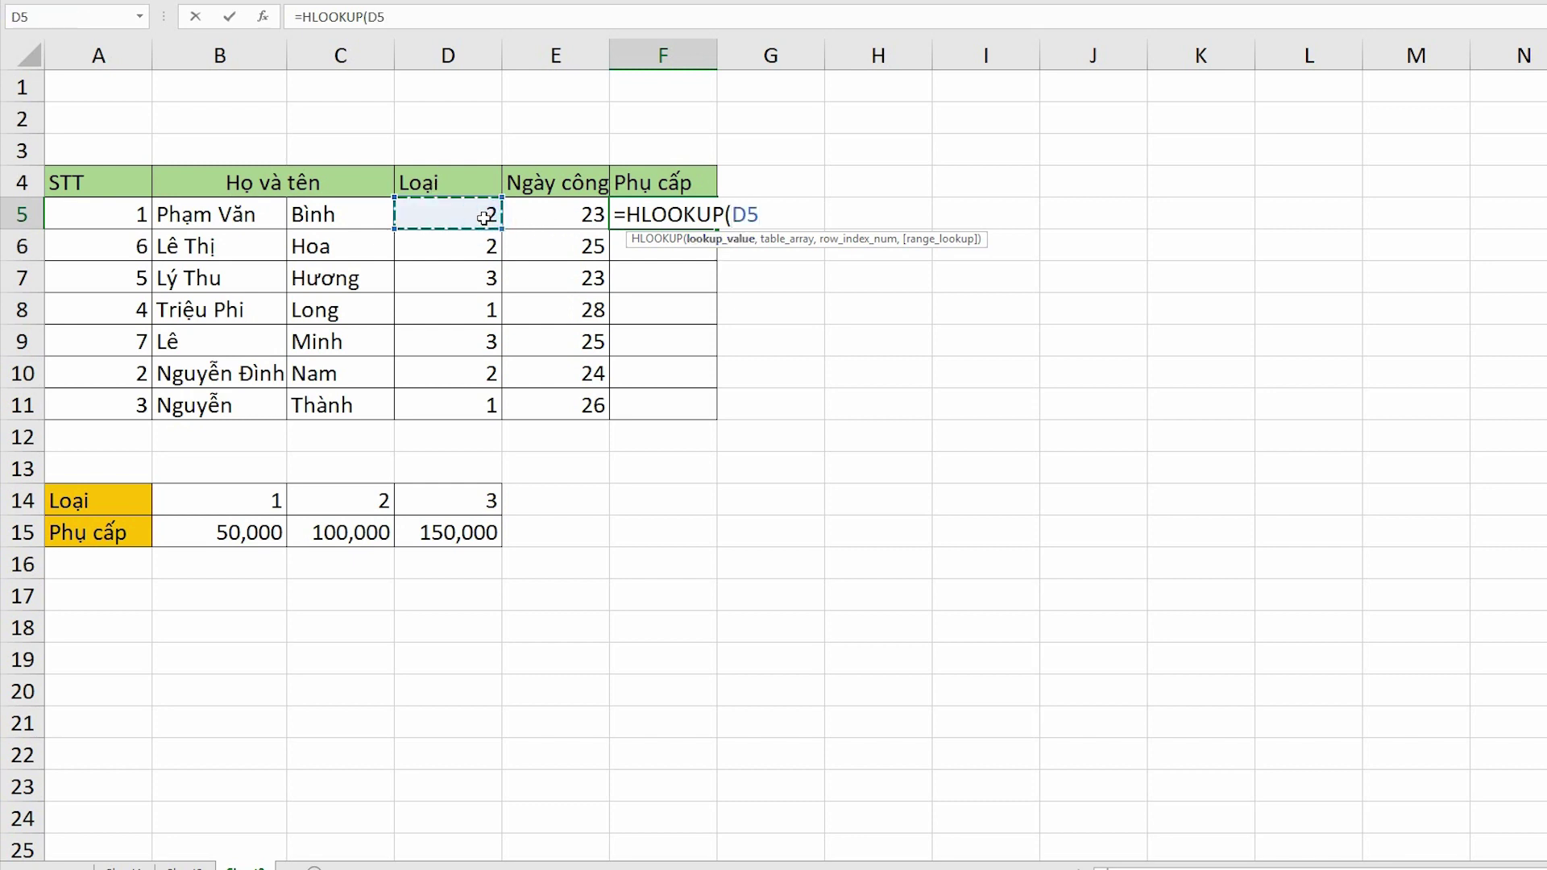
text(,)
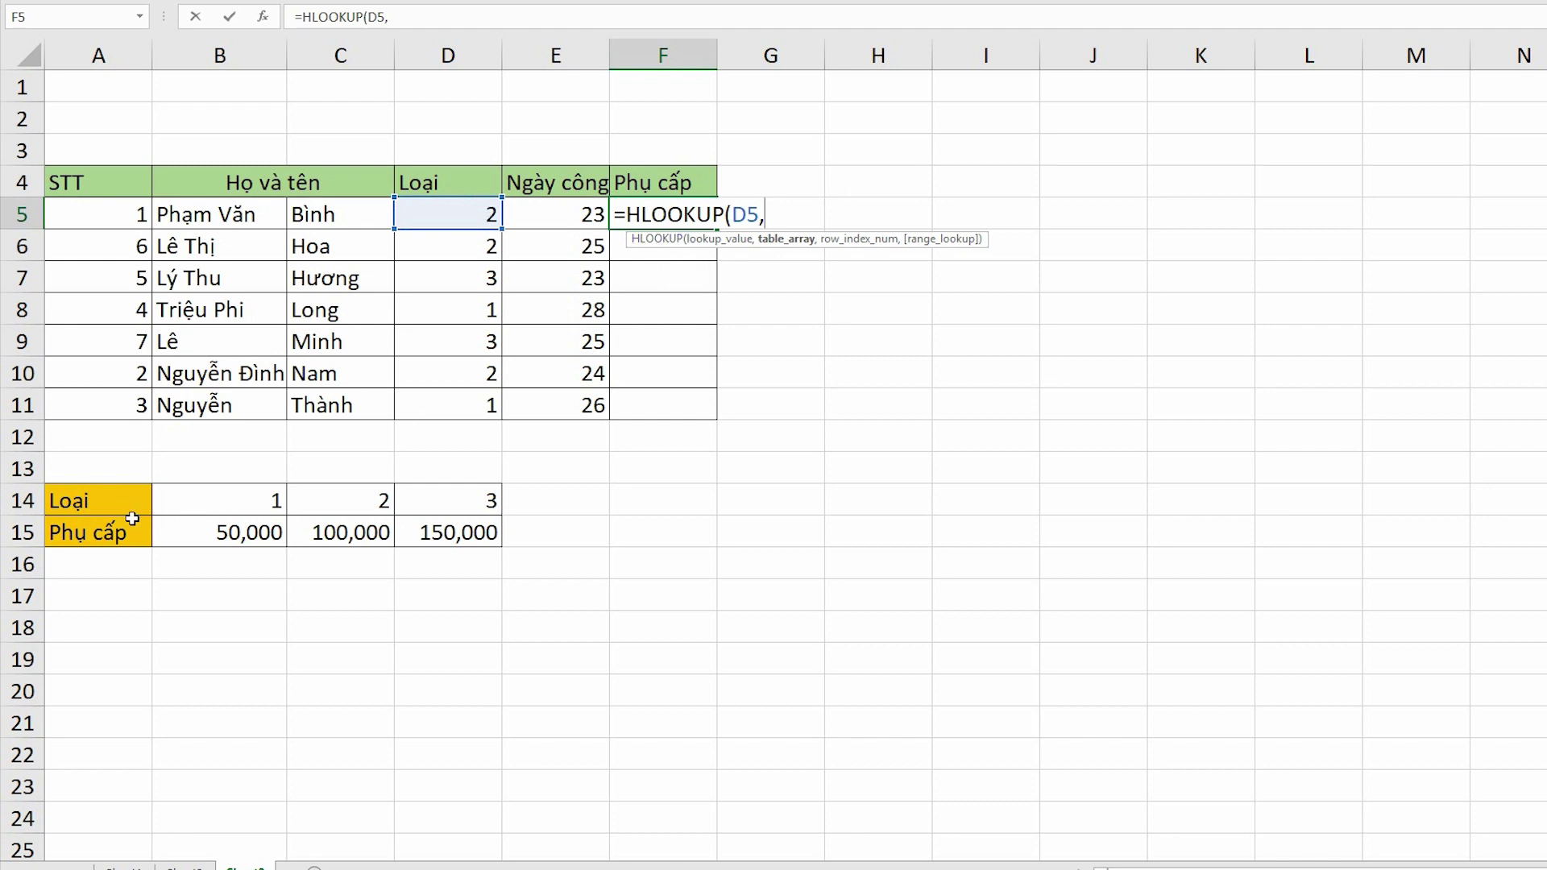
drag(203, 502, 445, 530)
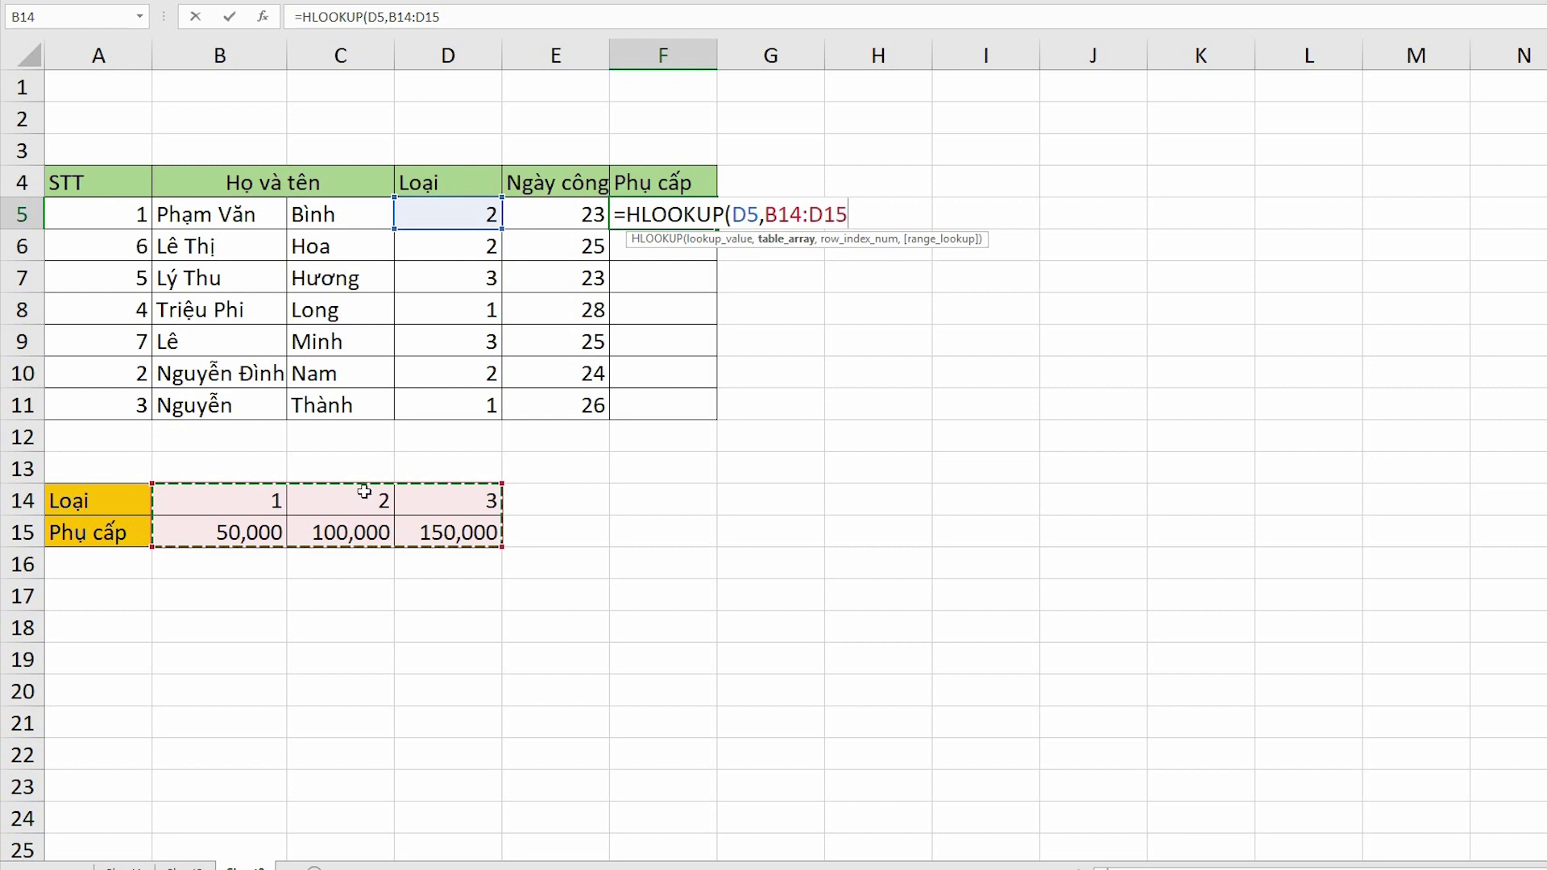
key(F4)
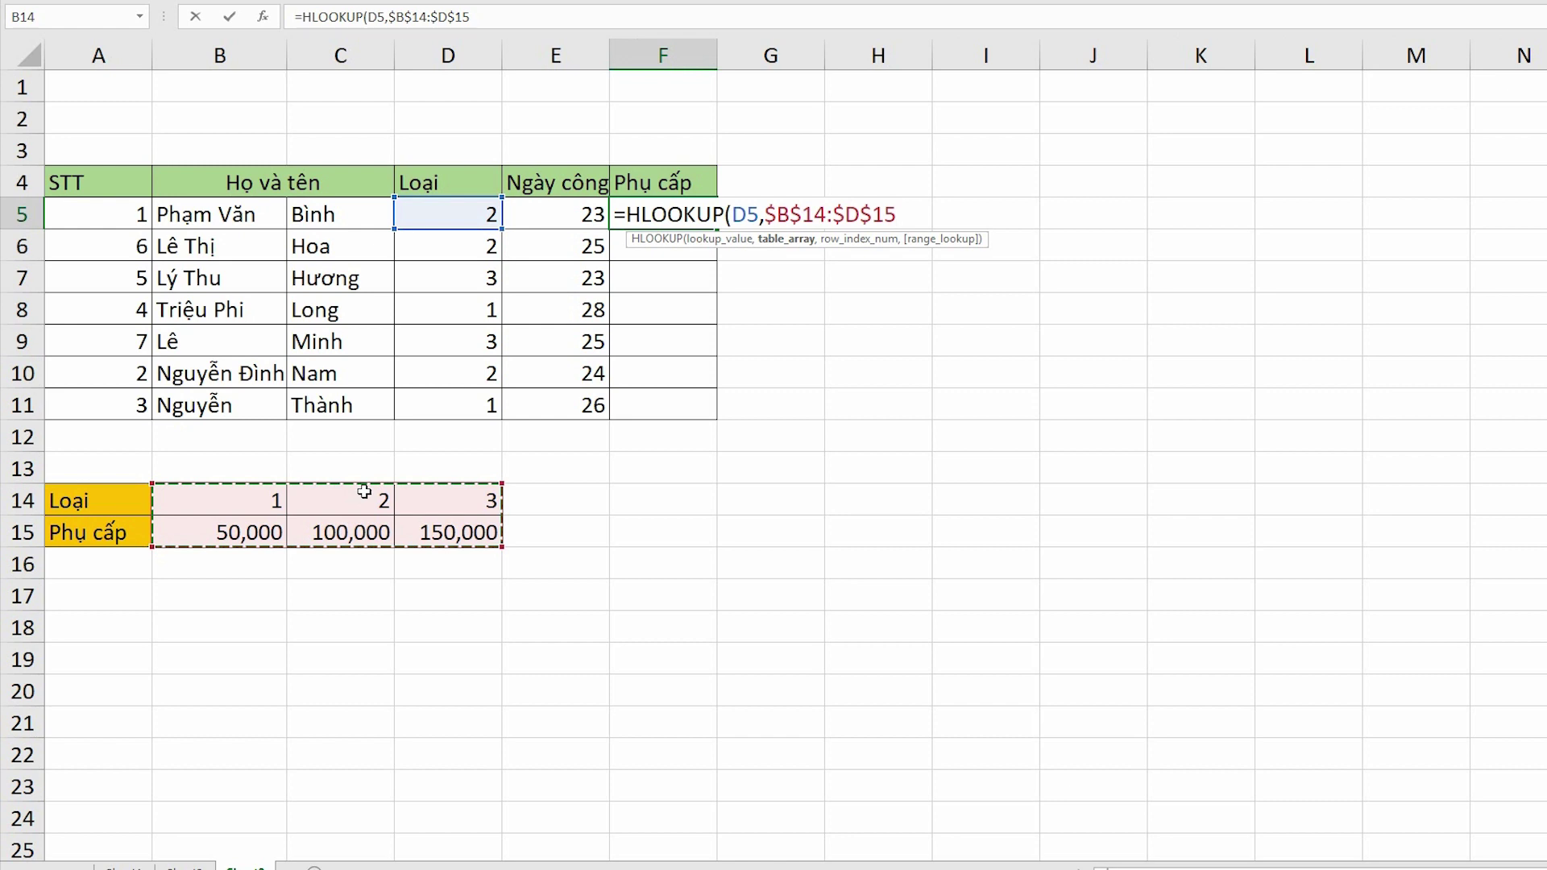
text(,2)
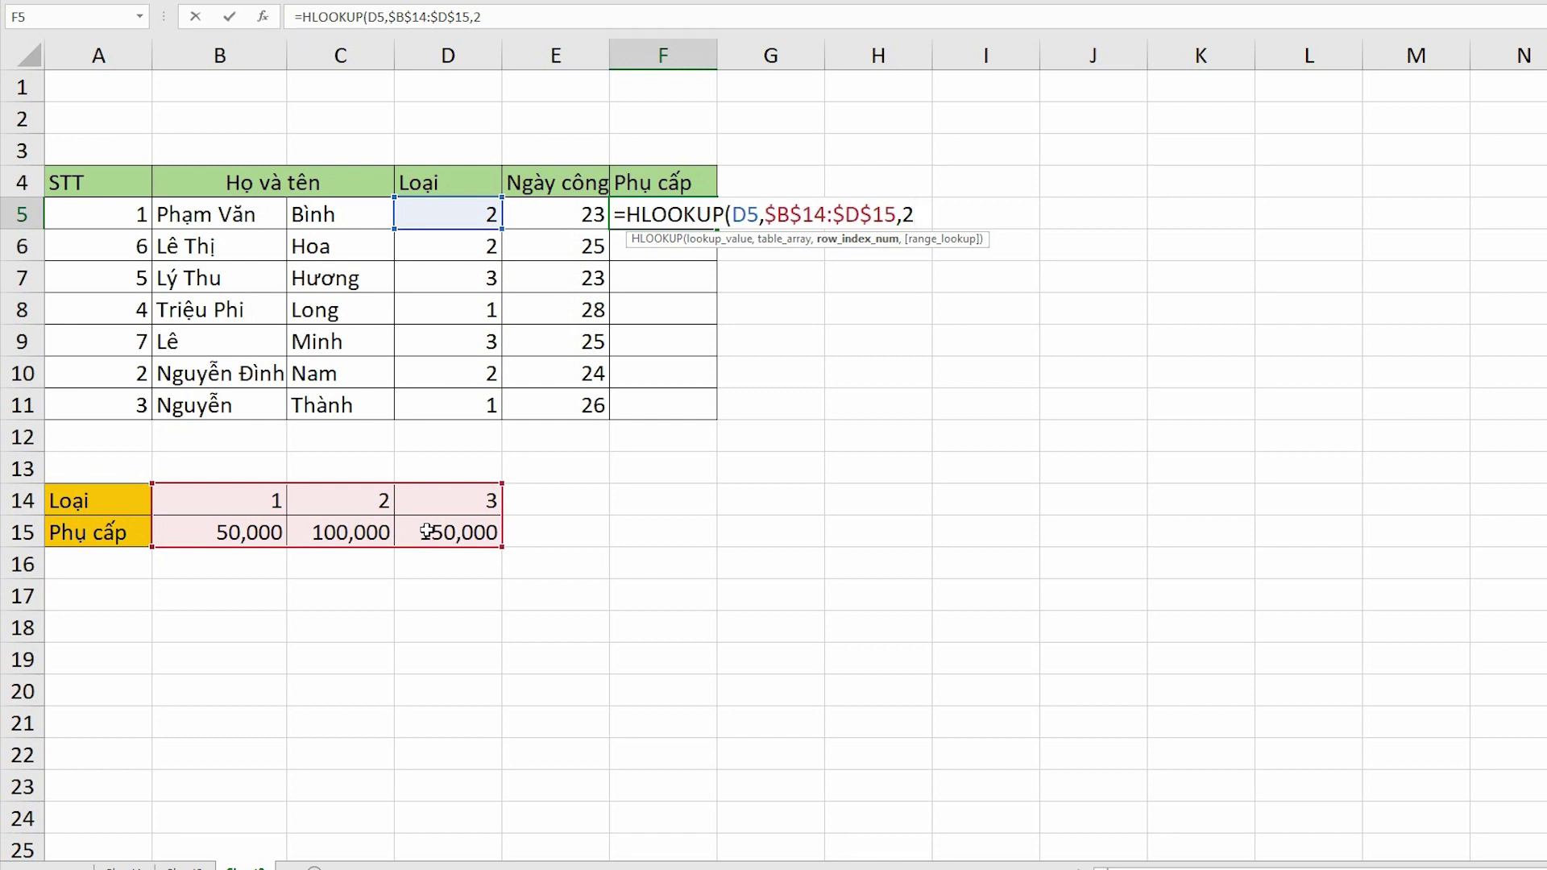
text(,)
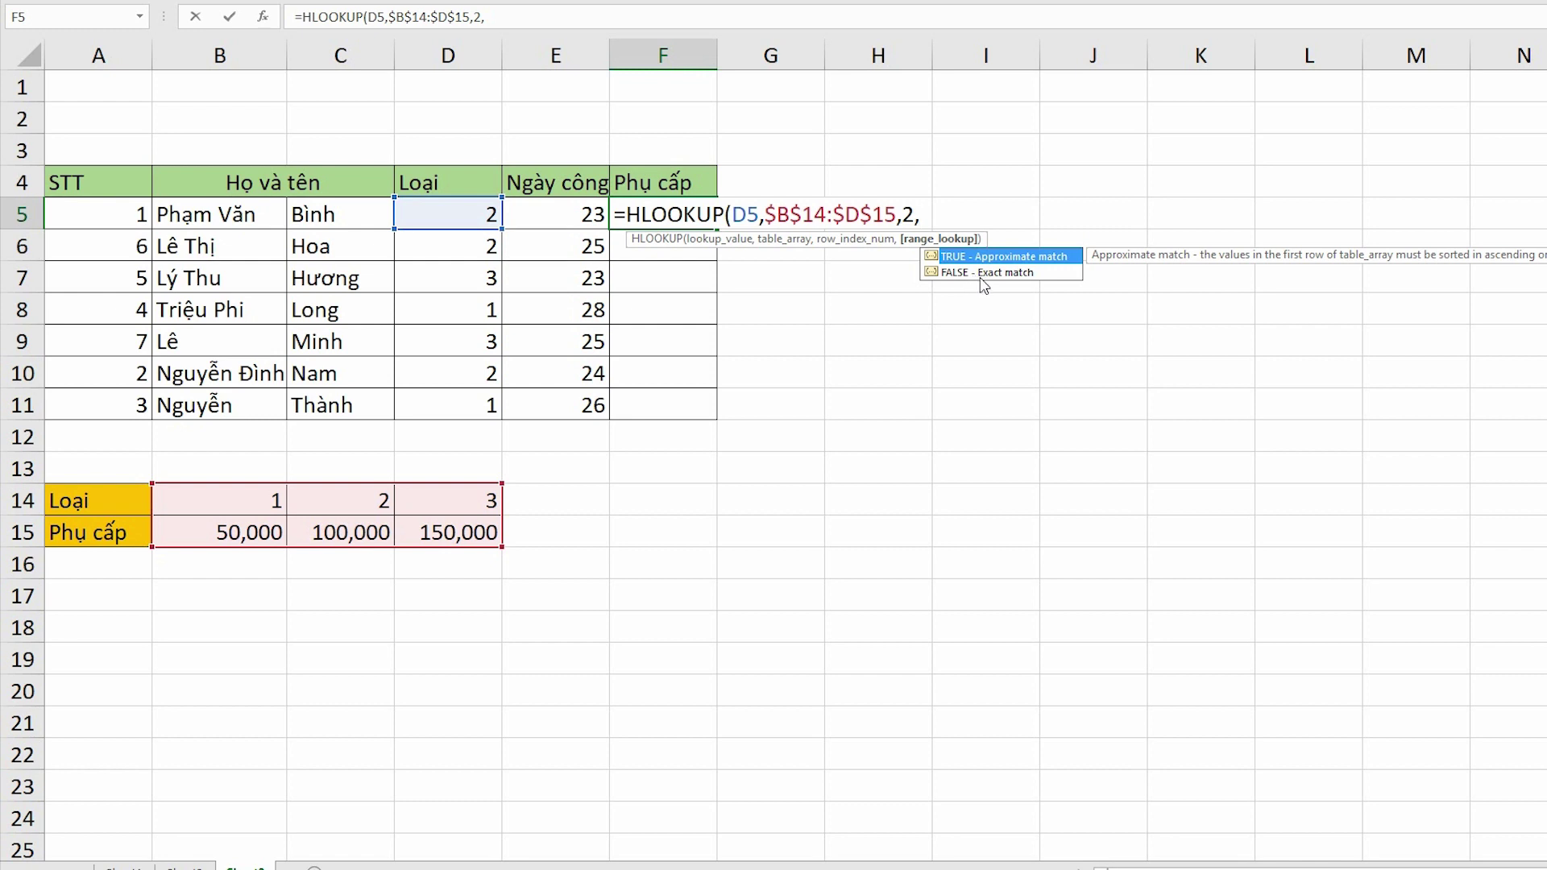
text(0)
text())
key(Return)
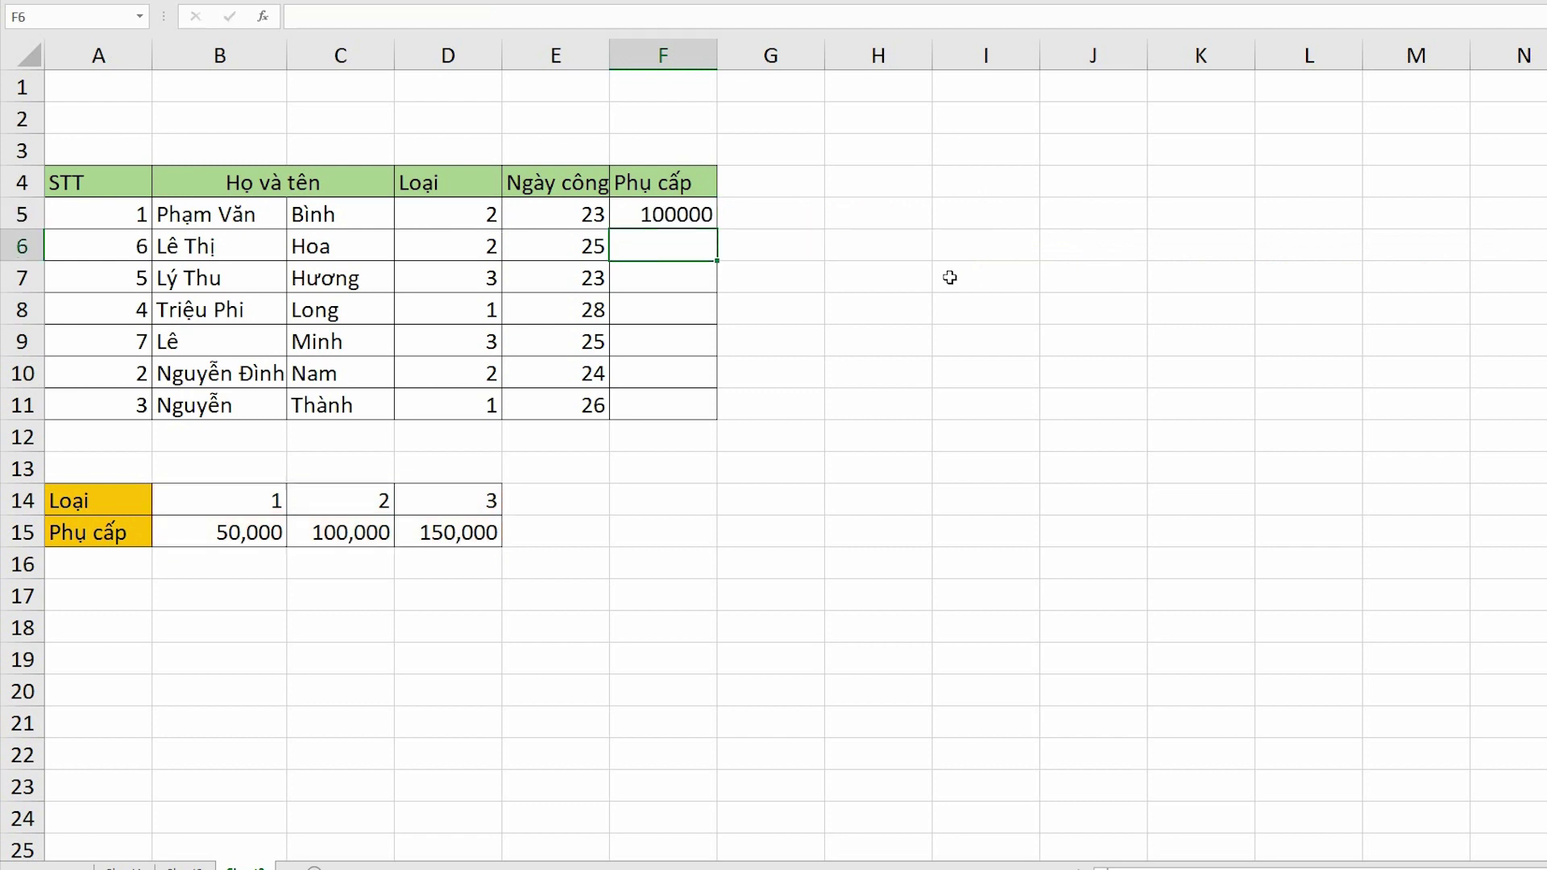
Copy the HLOOKUP down to F11, then review the D5, rate table and row 2 arguments in F5.
key(Up)
double_click(721, 232)
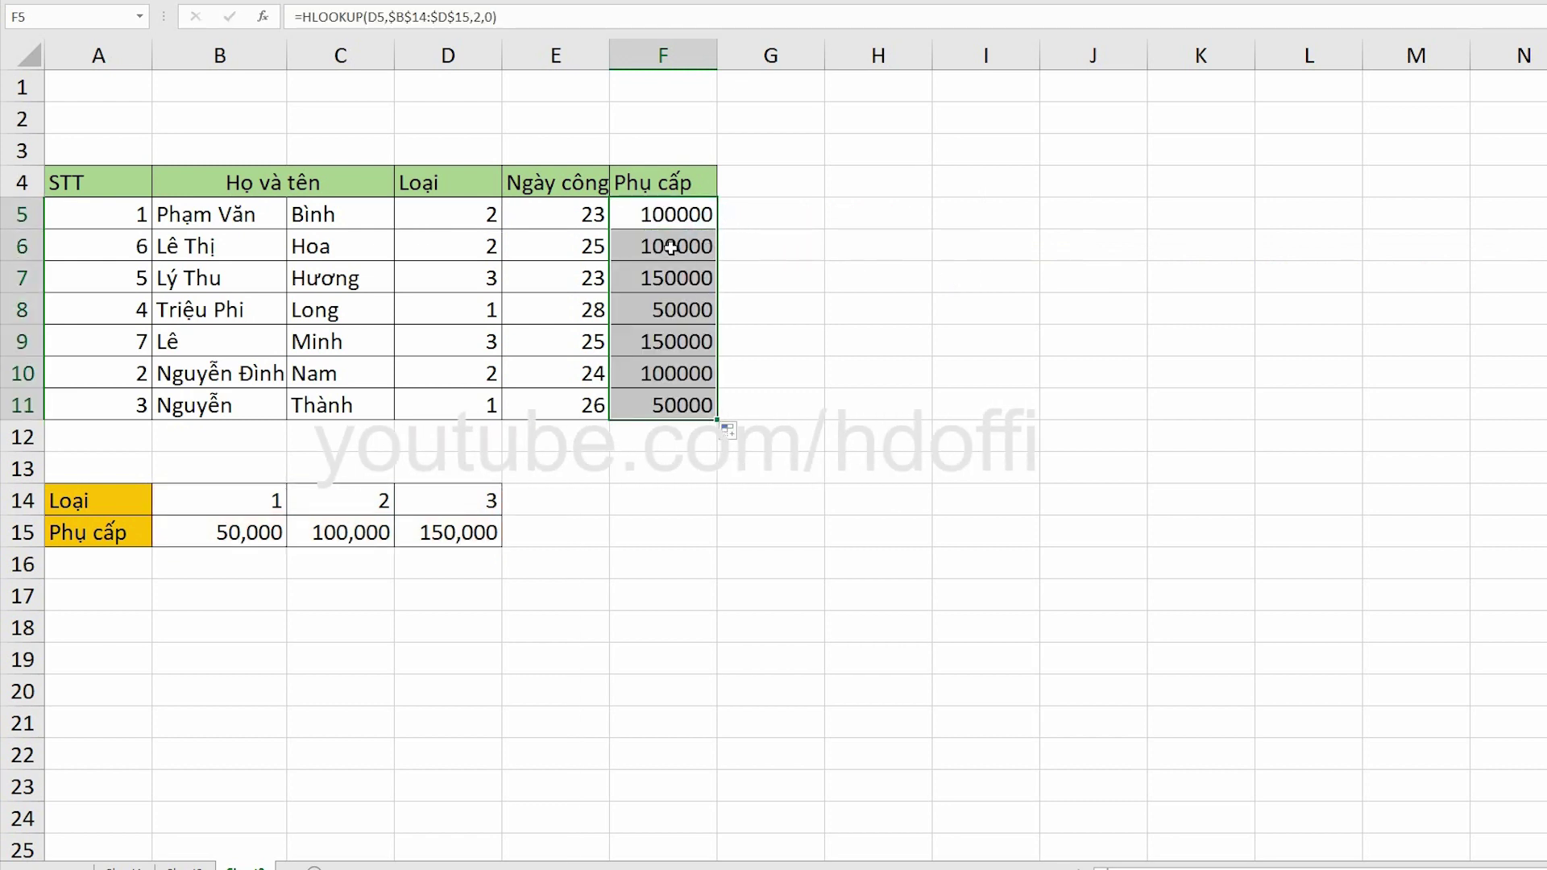
click(662, 213)
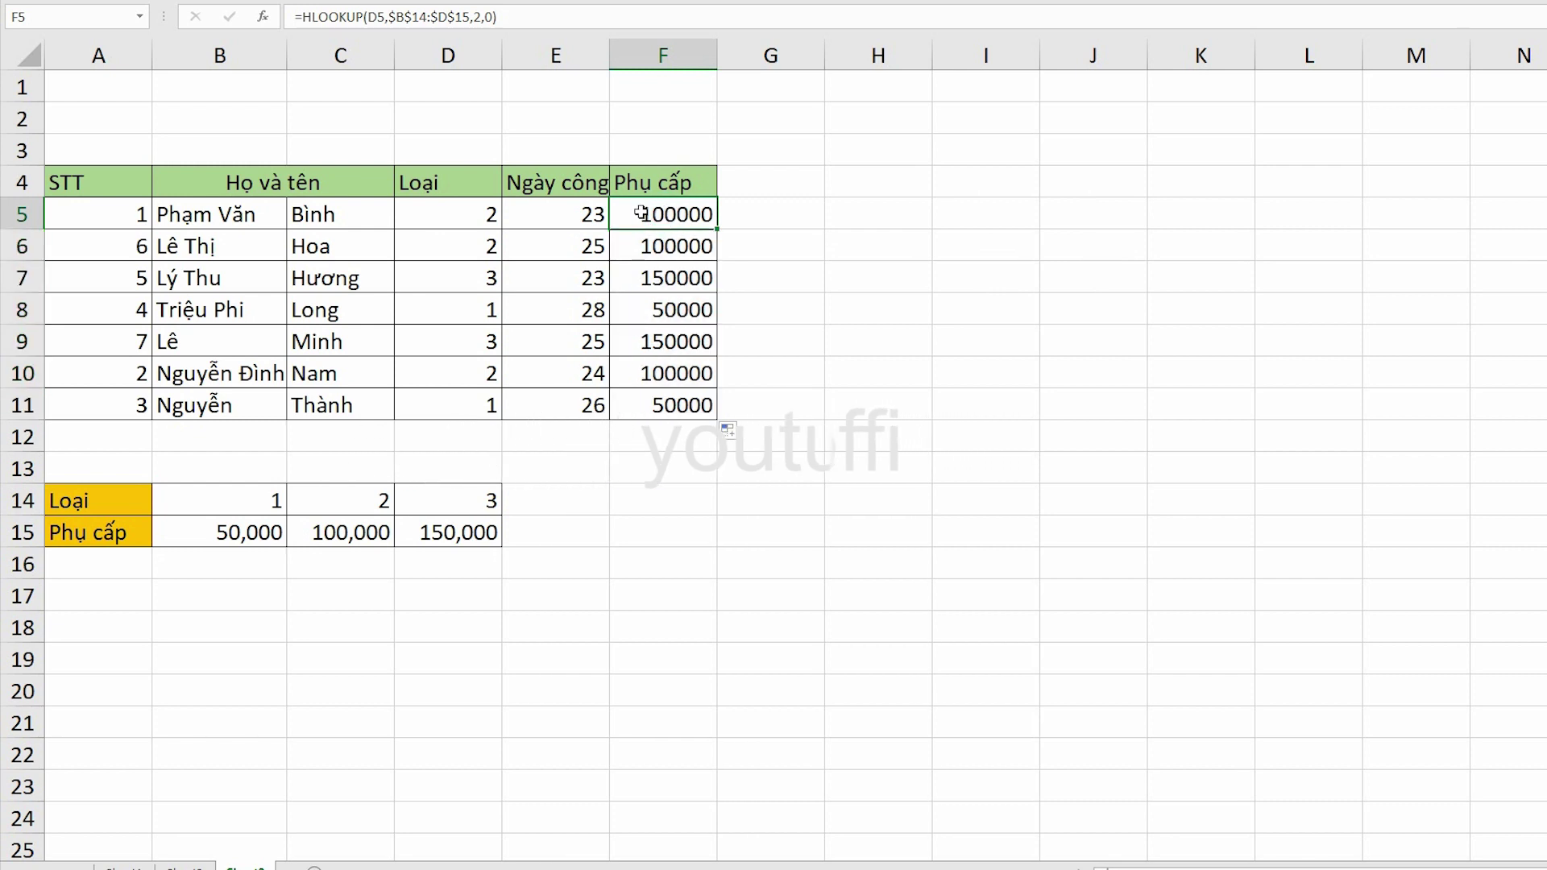
double_click(645, 214)
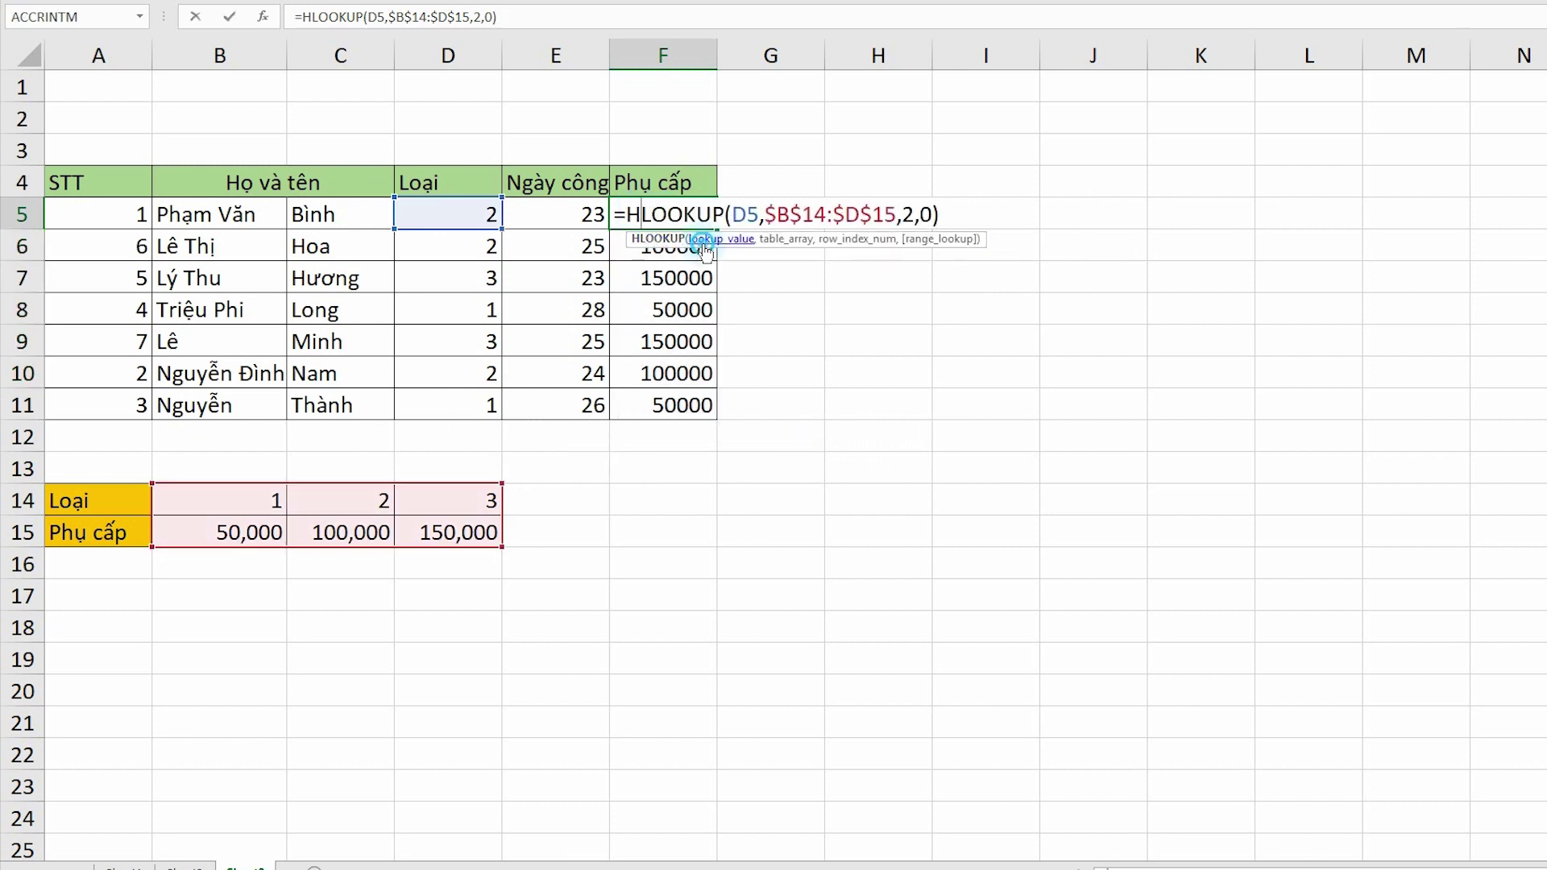
click(705, 241)
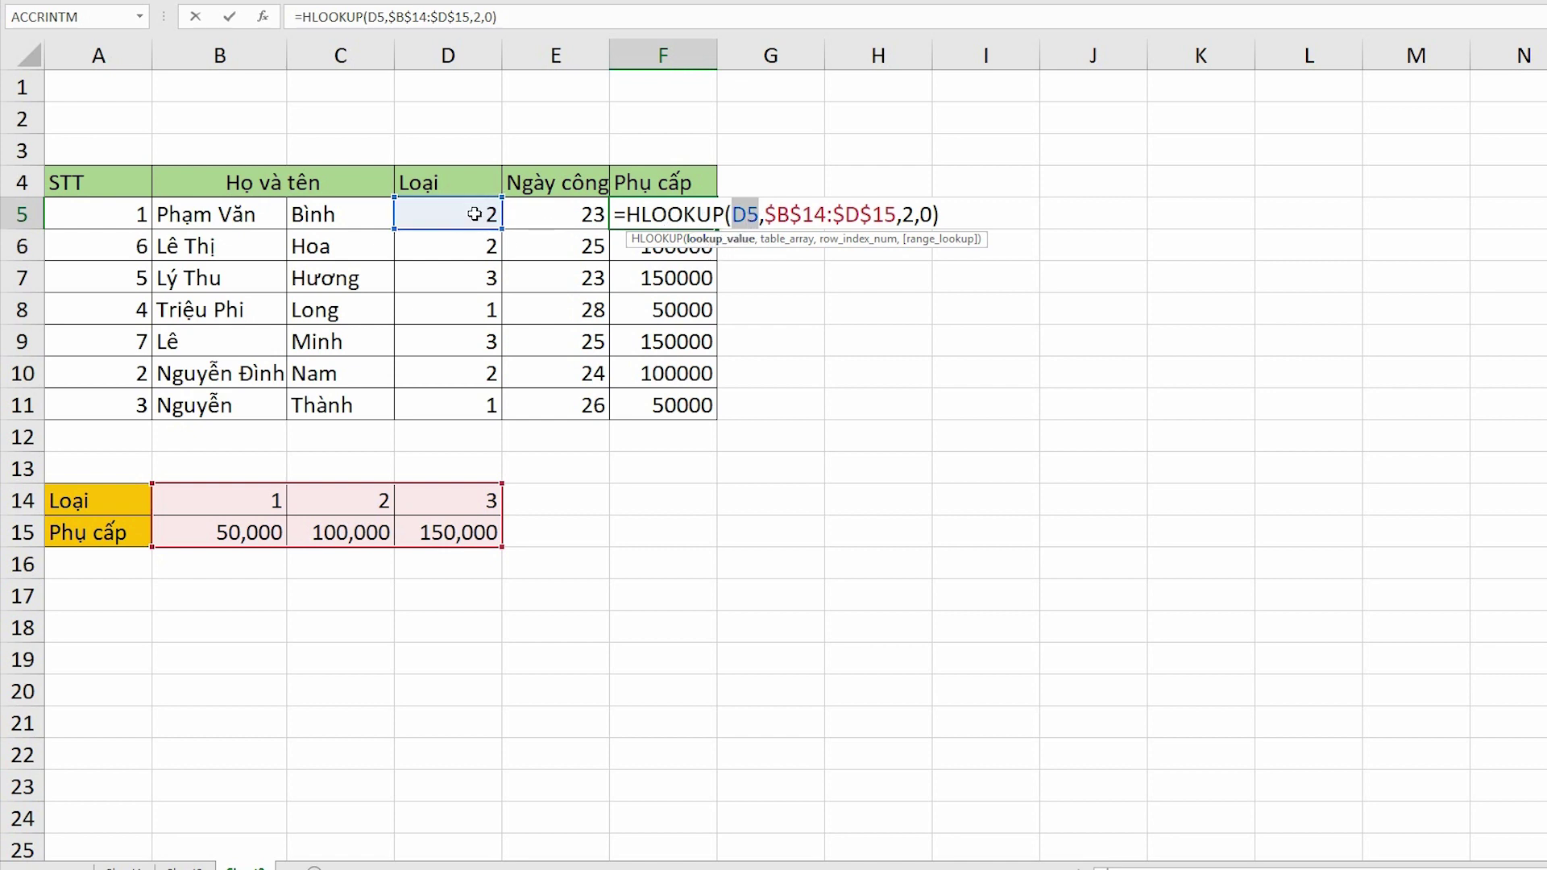
click(786, 239)
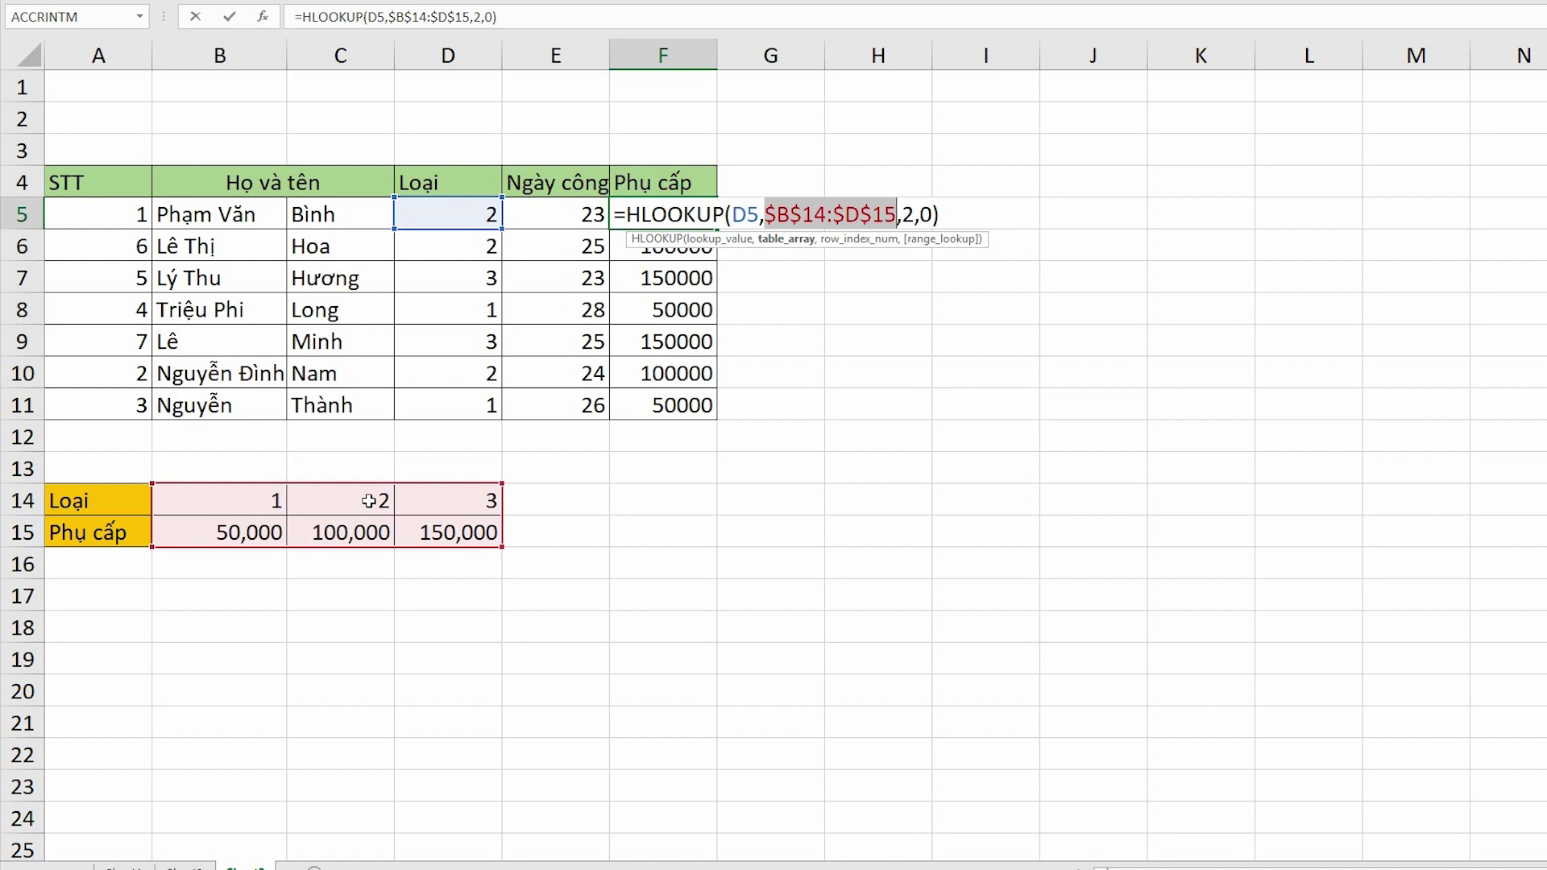
click(857, 241)
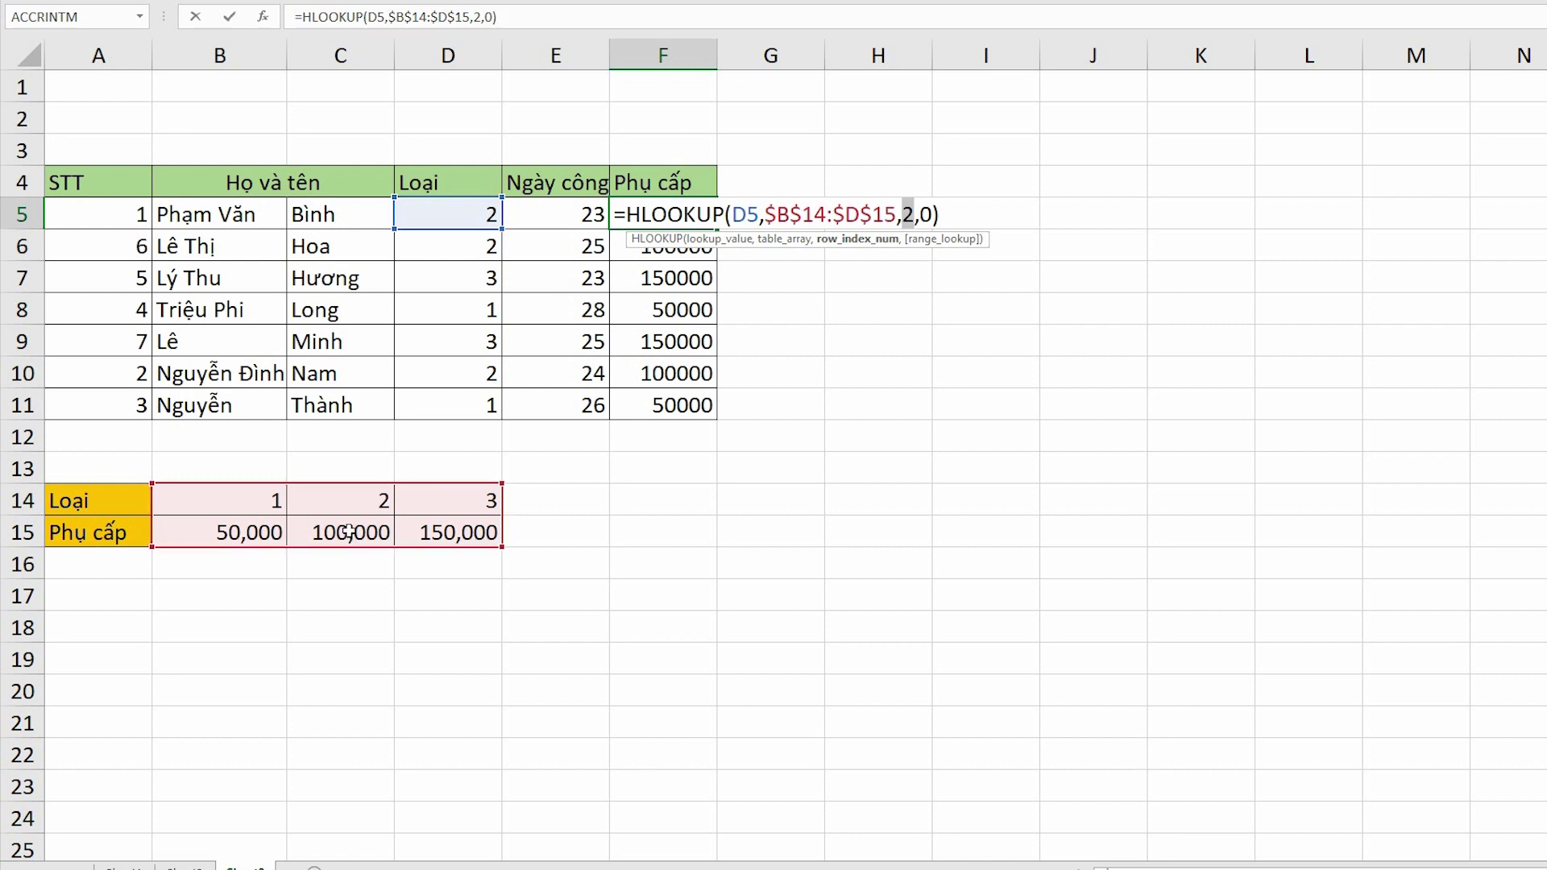
key(ctrl+Return)
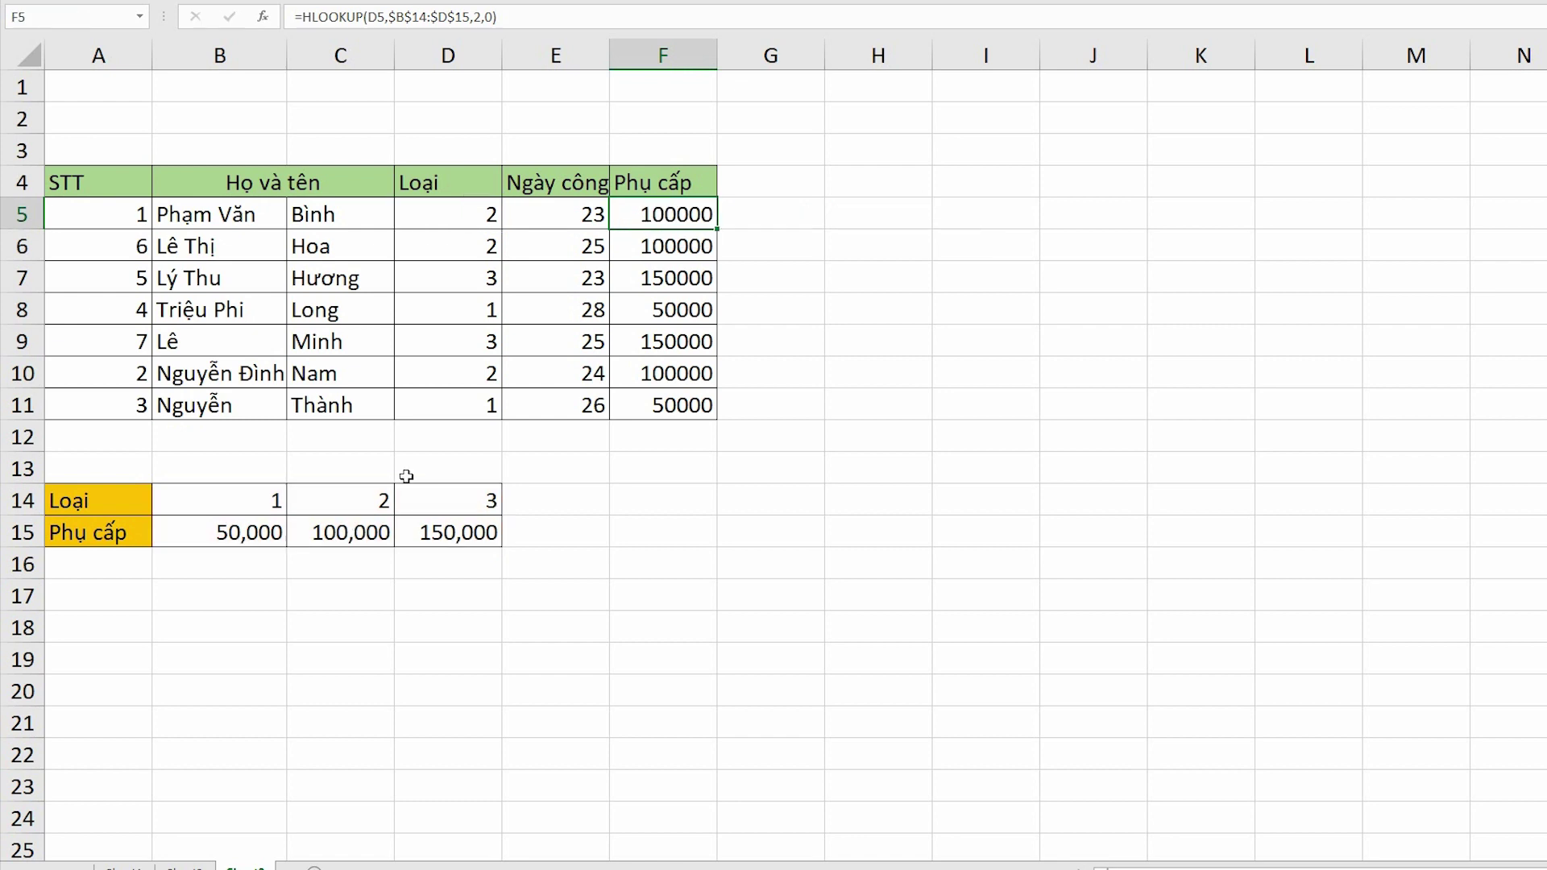
Change D5's Loại to 5 so F5's HLOOKUP returns #N/A.
click(465, 224)
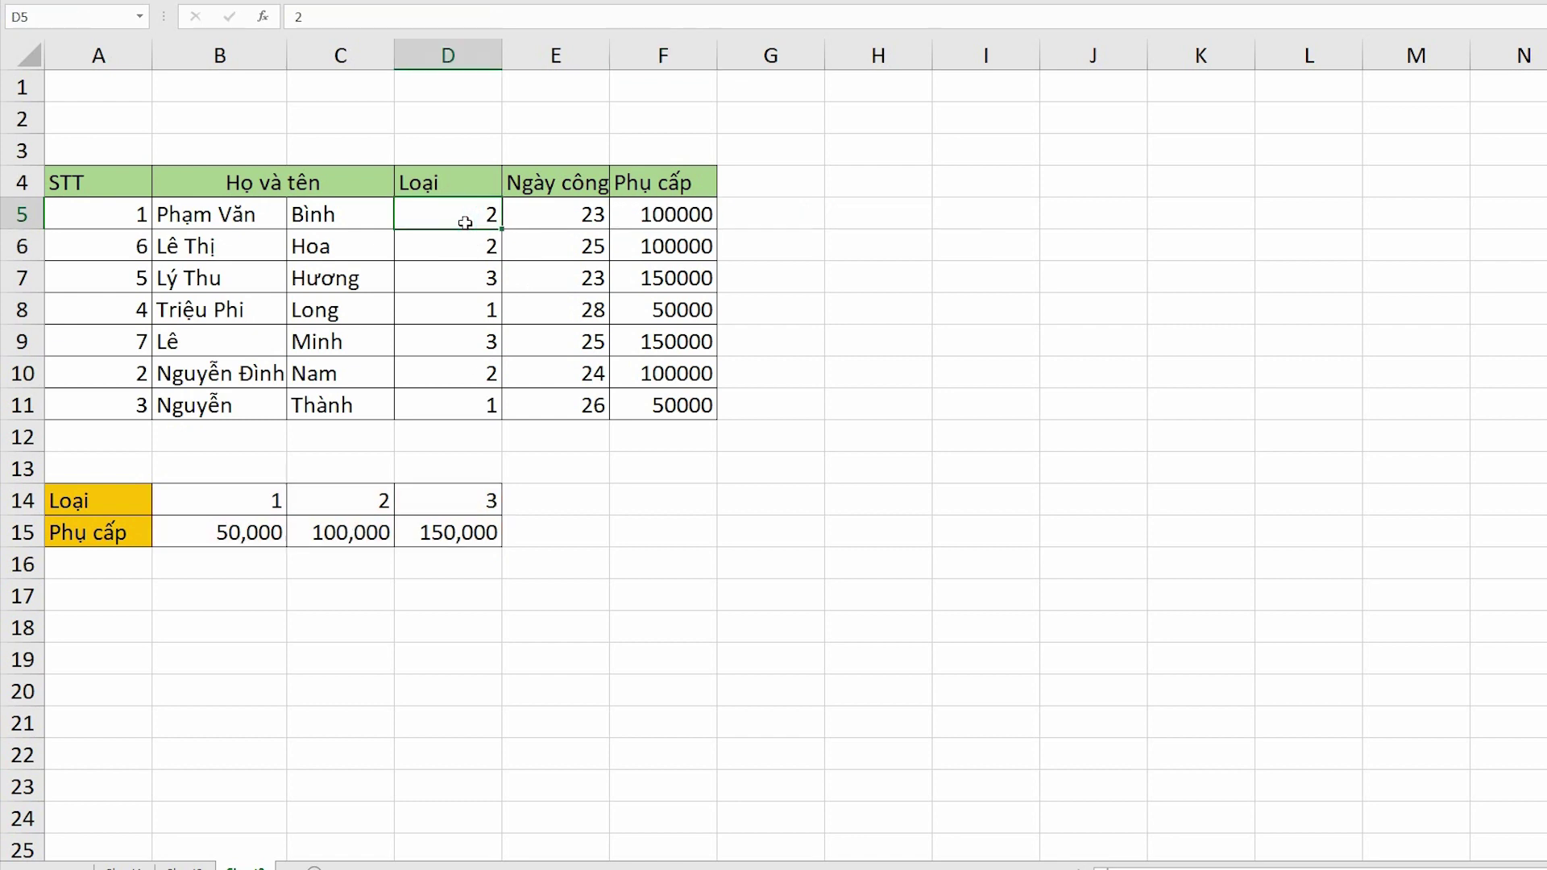
text(5)
key(Return)
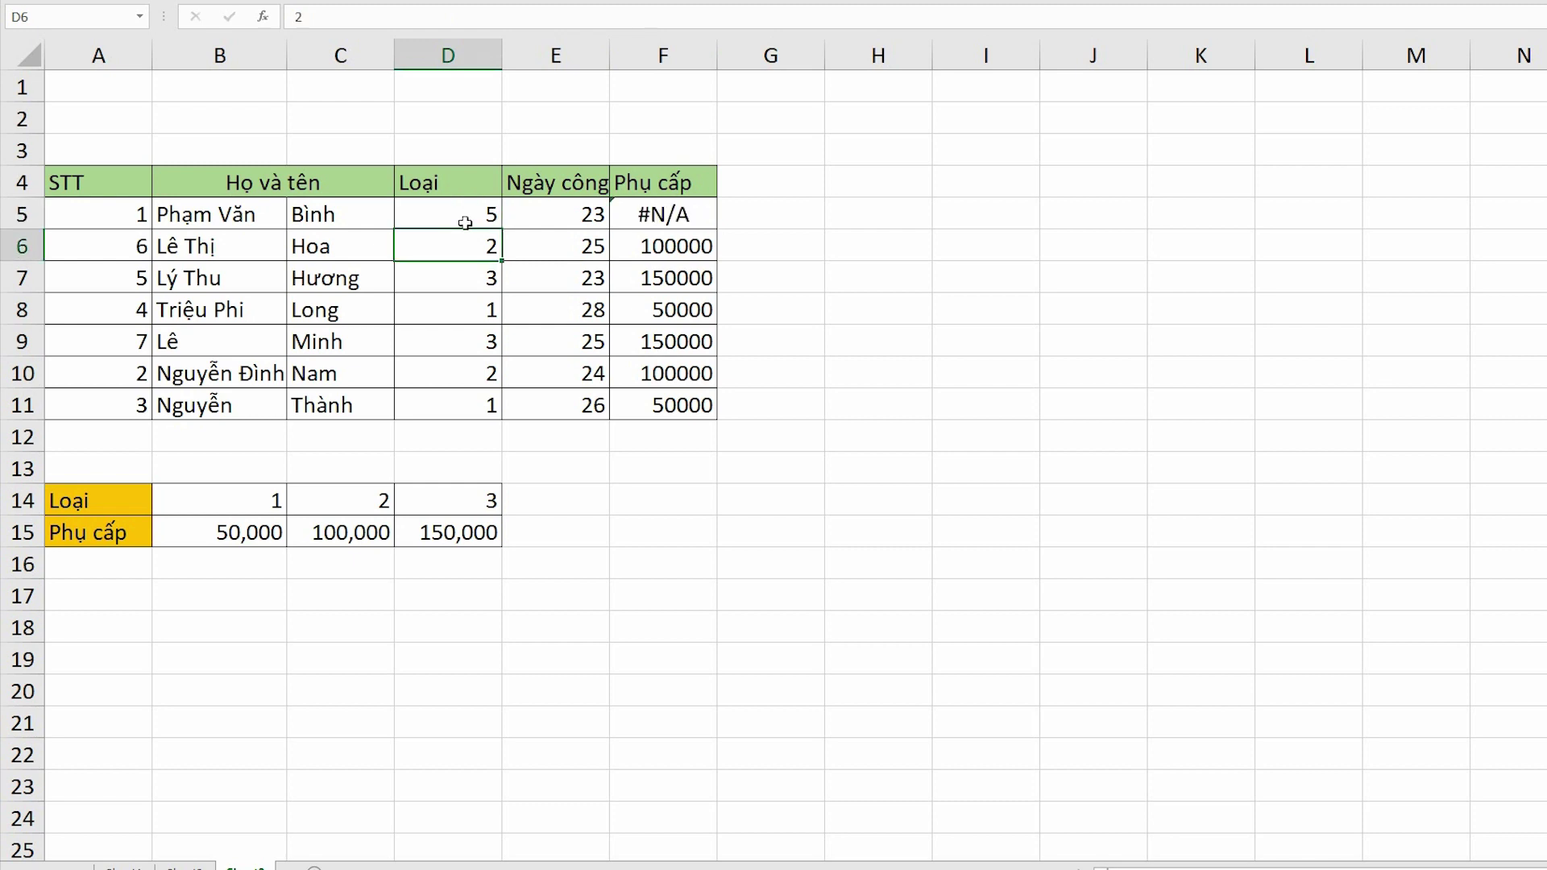